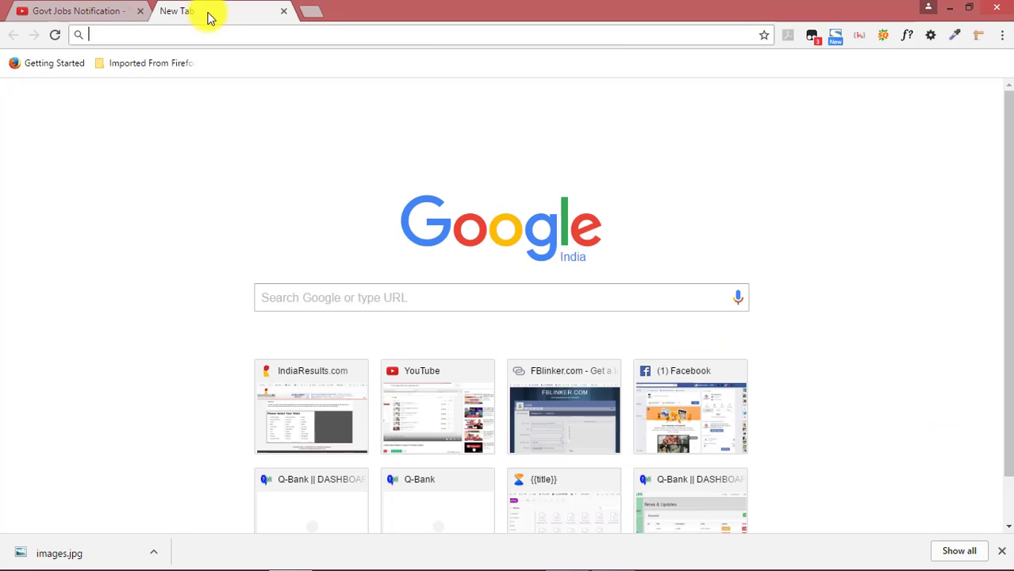
# Search Google for 'ssc' and open the official SSC result at ssc.nic.in
pyautogui.click(453, 298)
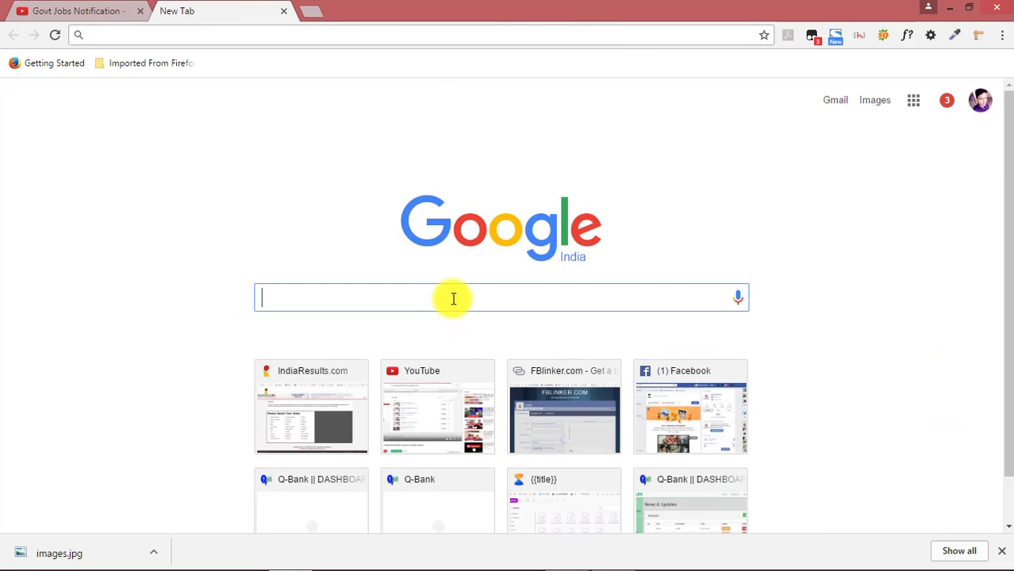
pyautogui.write('ssc')
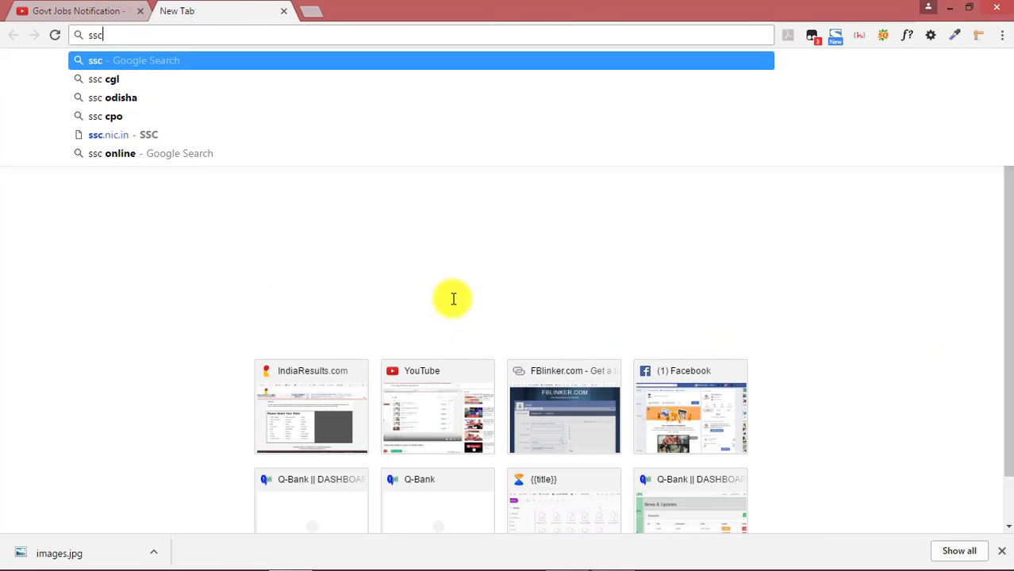
pyautogui.press('Return')
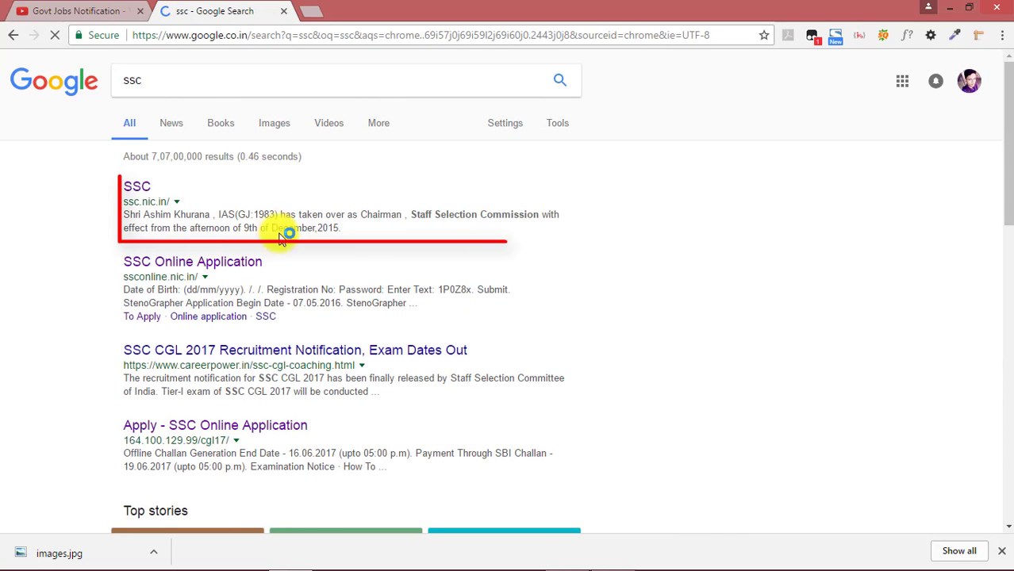
pyautogui.click(136, 188)
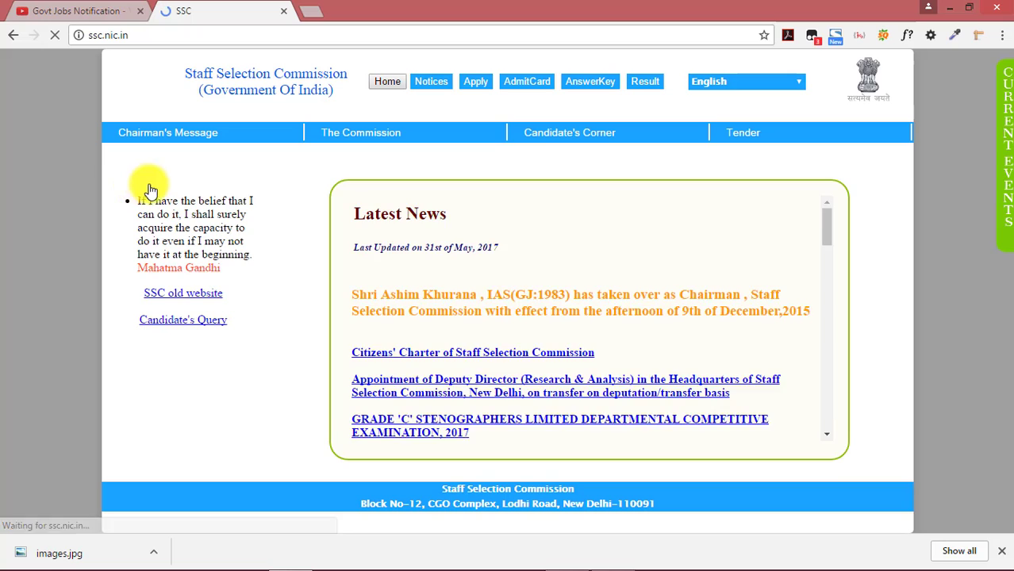
# From the SSC site's Apply menu, follow the CGL Apply Link to ssconline.nic.in
pyautogui.moveTo(472, 162)
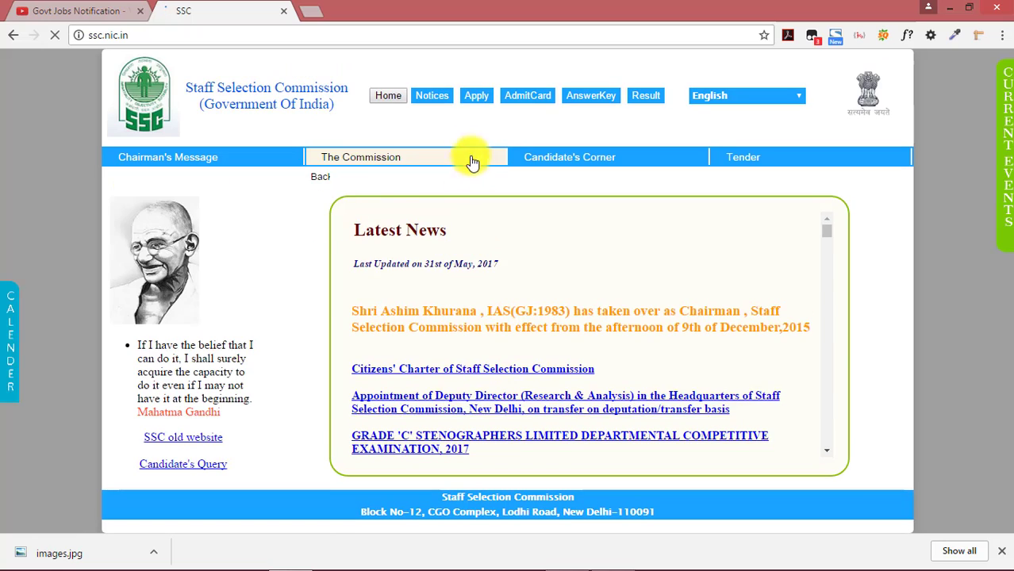
pyautogui.click(475, 95)
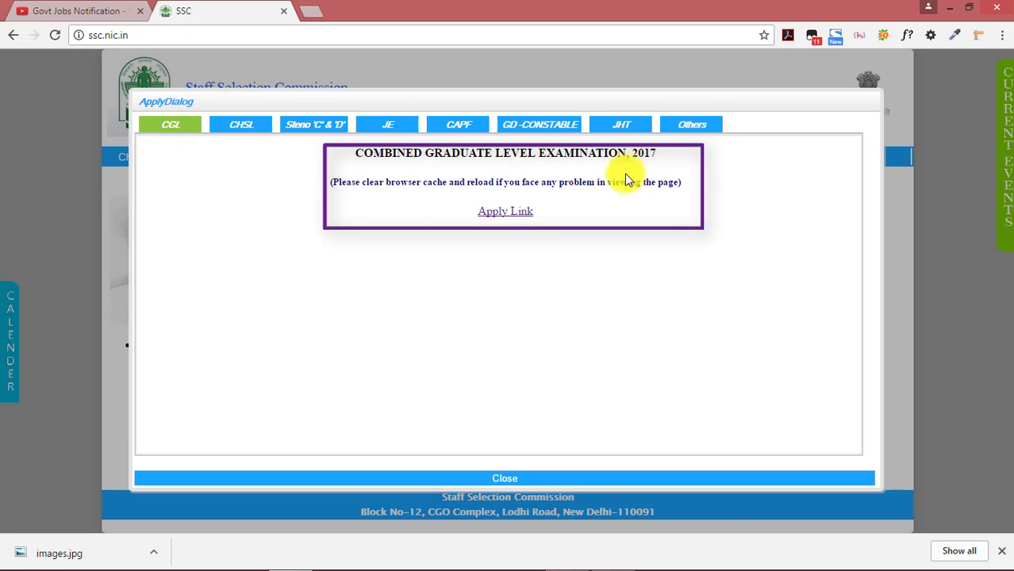
pyautogui.click(511, 216)
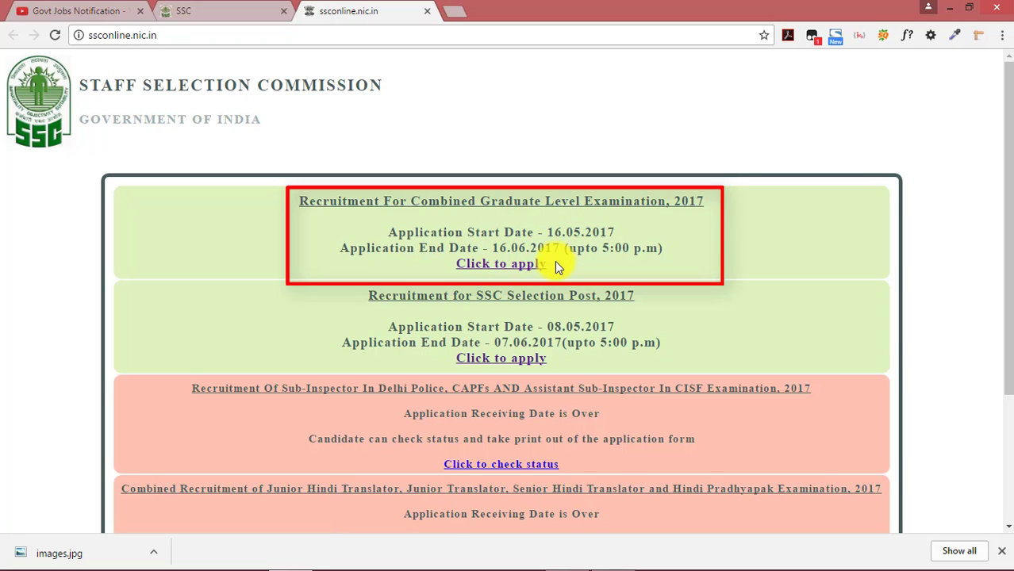
# Open the CGL 2017 application page, look over it, and start New Registration
pyautogui.click(493, 270)
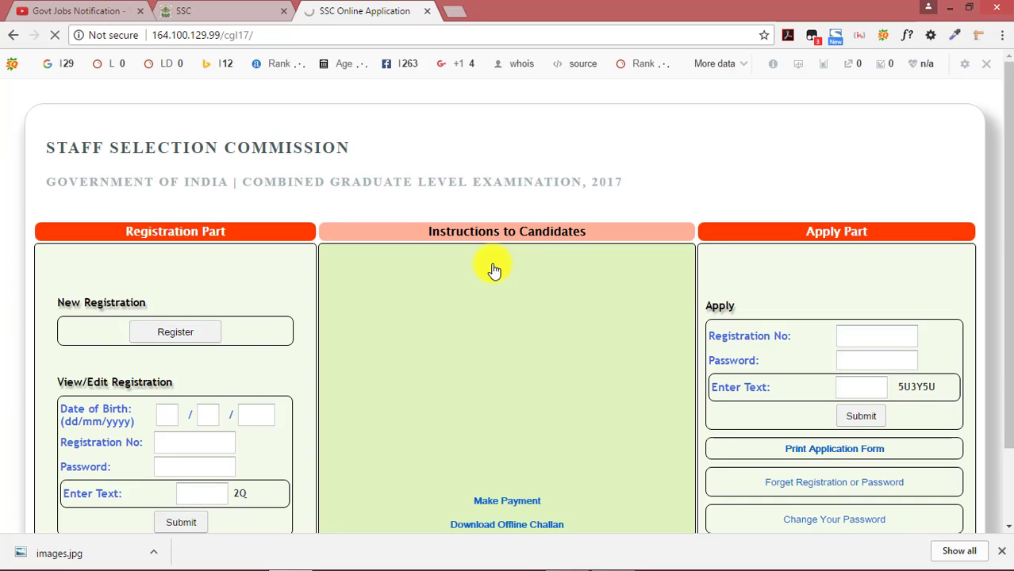
pyautogui.scroll(-1, 483, 191)
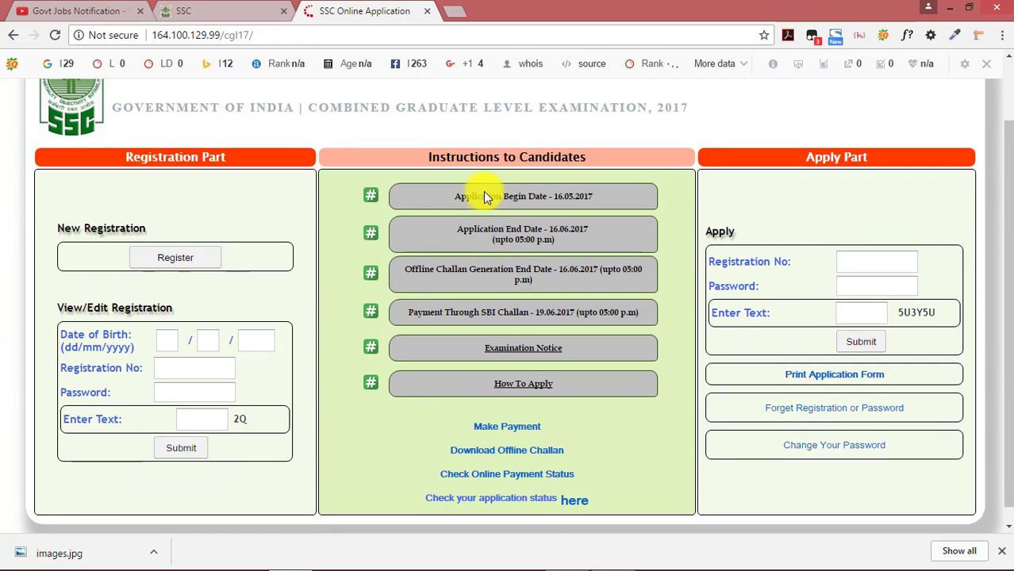
pyautogui.scroll(1, 478, 197)
pyautogui.scroll(-1, 181, 215)
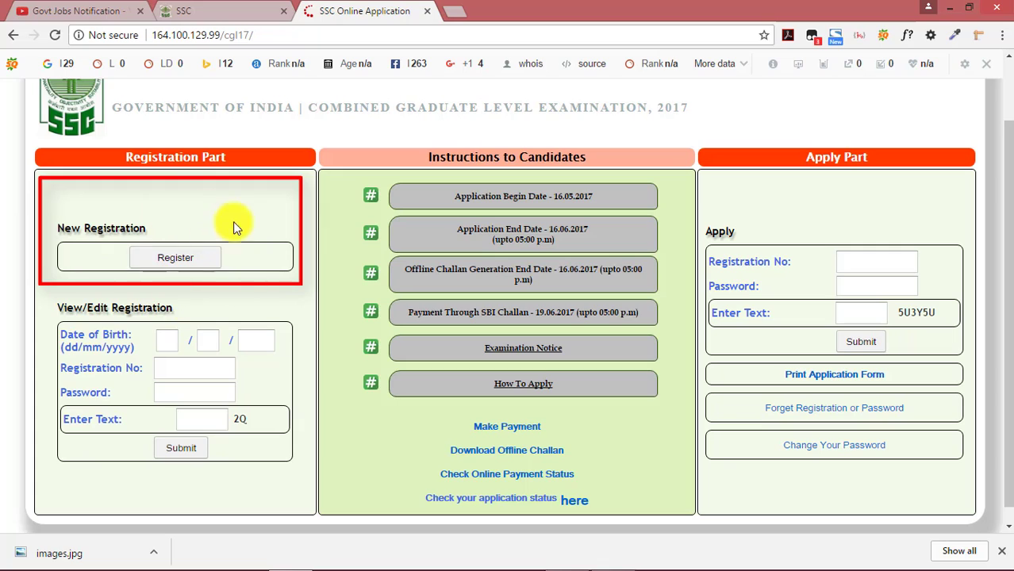
pyautogui.click(175, 265)
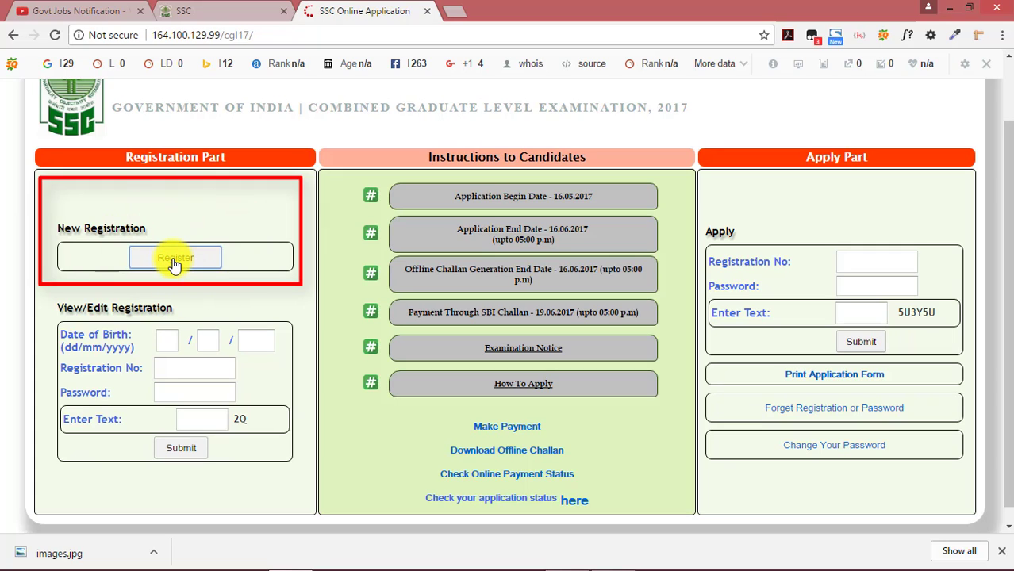
# Open the registration form and enter the candidate's name and its verification
pyautogui.click(176, 264)
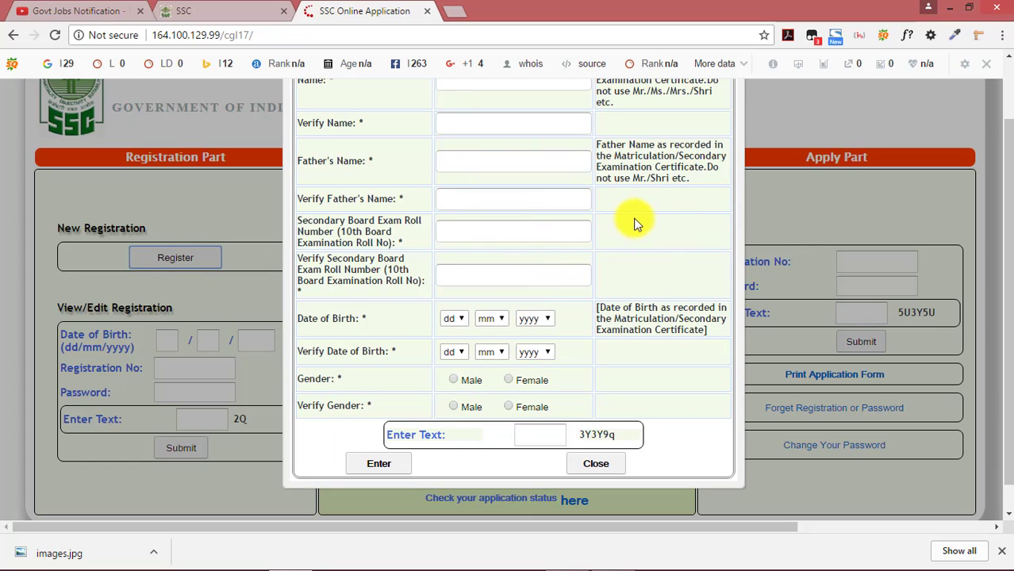
pyautogui.scroll(1, 634, 223)
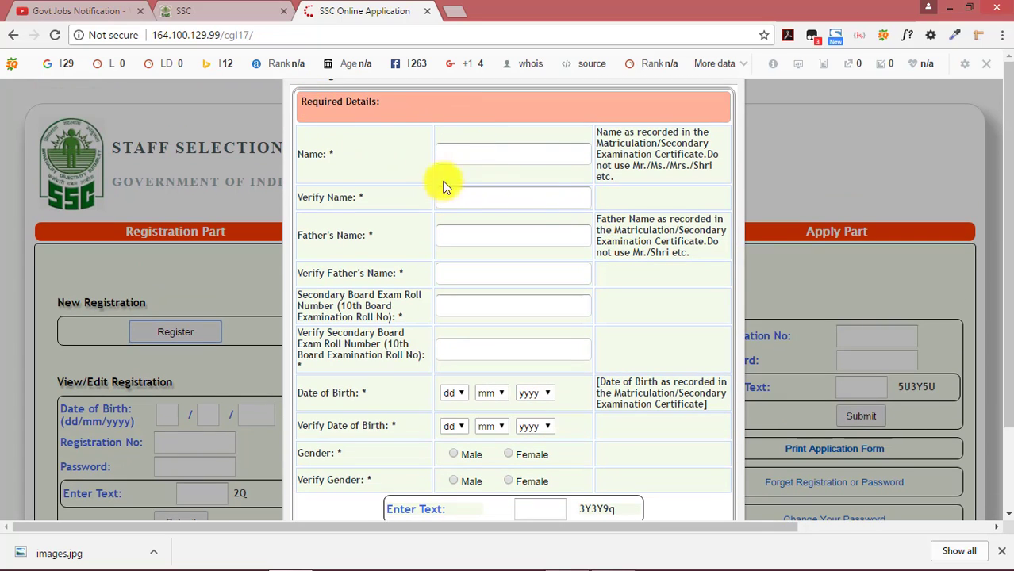
pyautogui.click(501, 156)
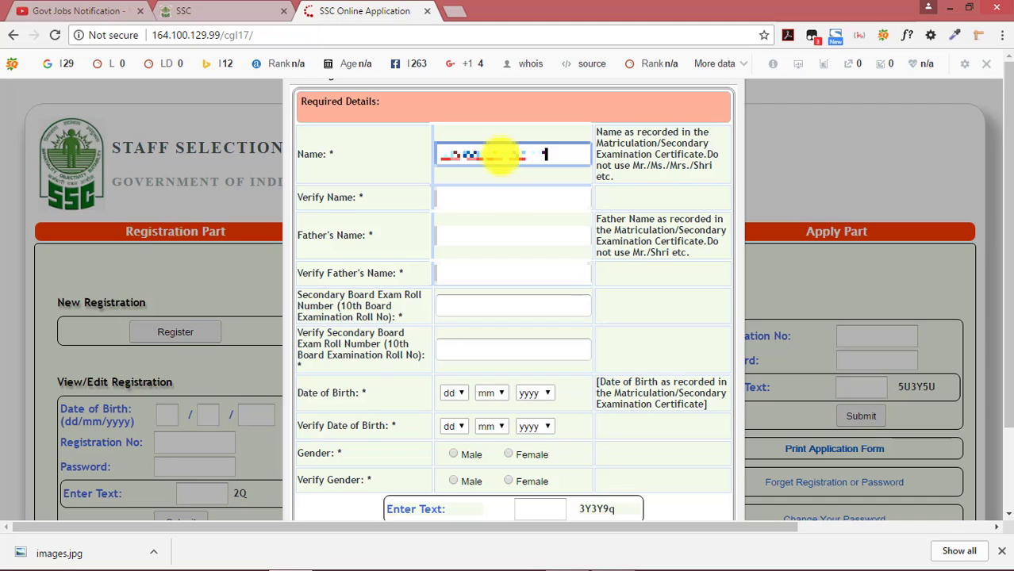
pyautogui.click(497, 192)
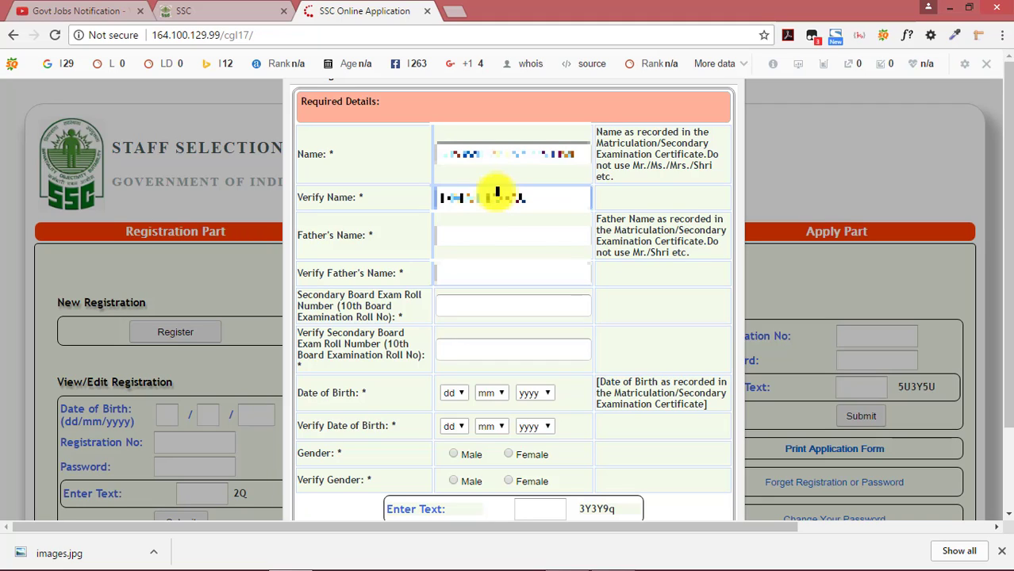
pyautogui.write('KUMAR')
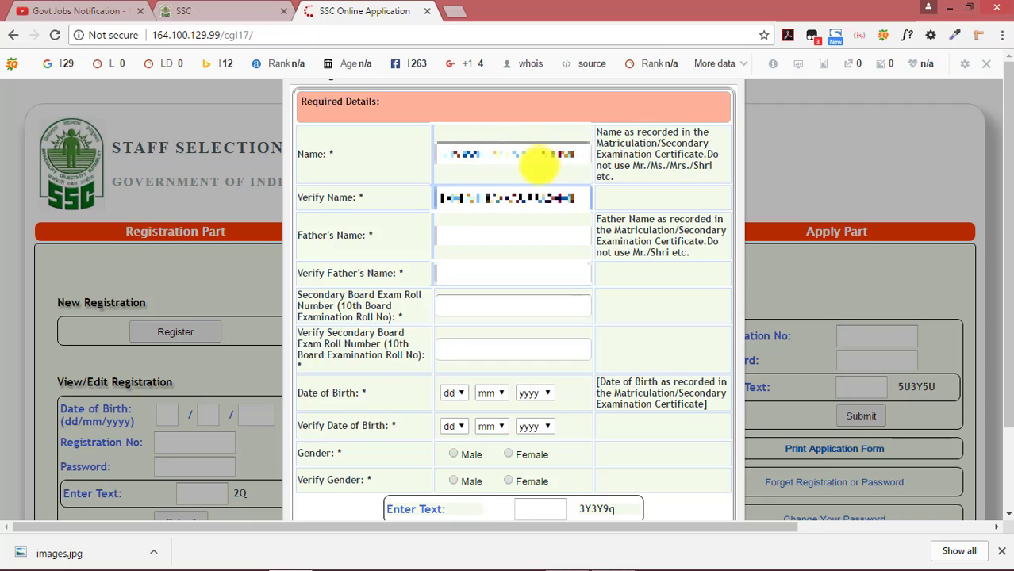
# Enter the father's name and re-enter it in the Verify Father's Name field
pyautogui.click(505, 235)
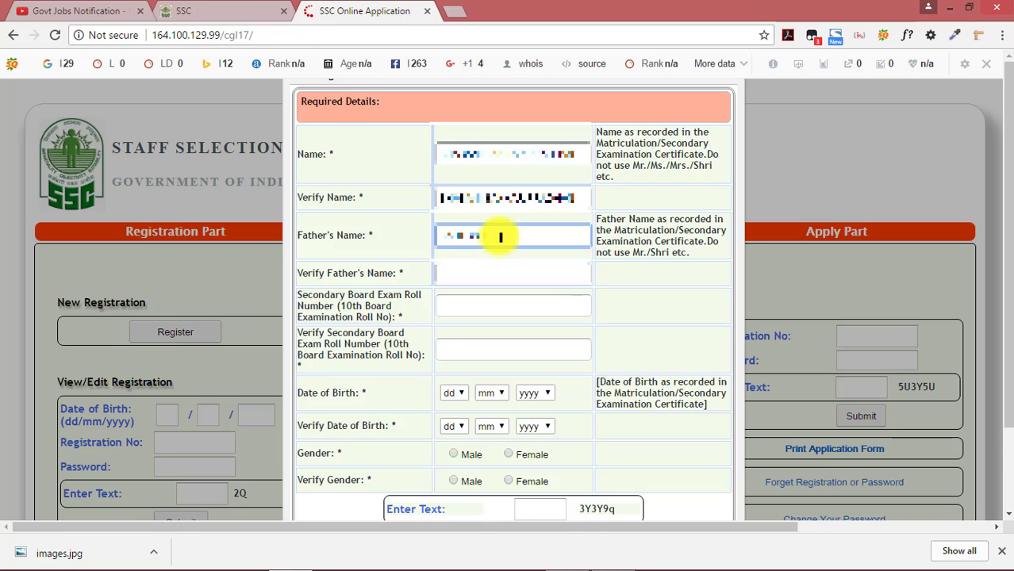
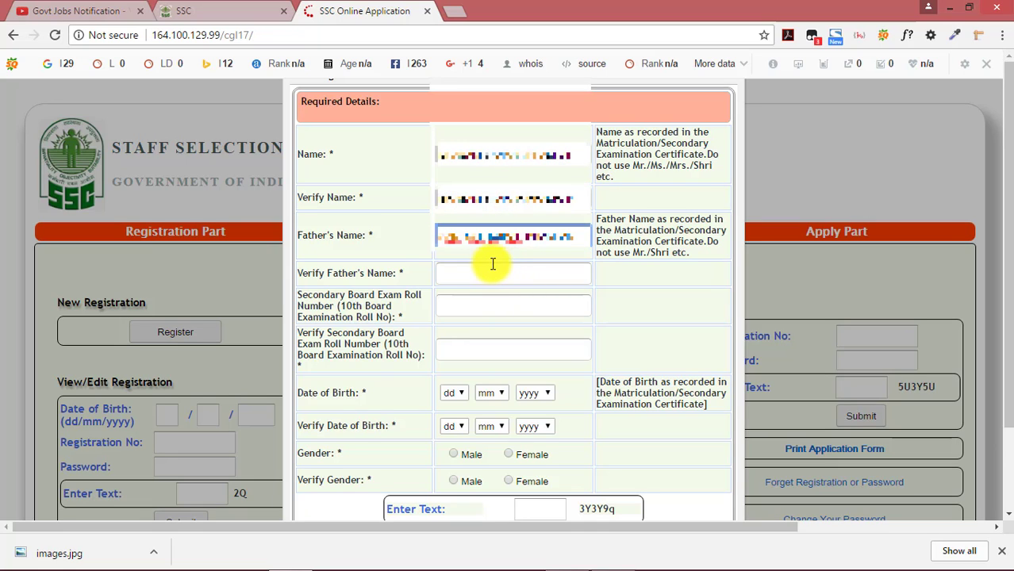
pyautogui.scroll(-1, 489, 263)
pyautogui.click(476, 199)
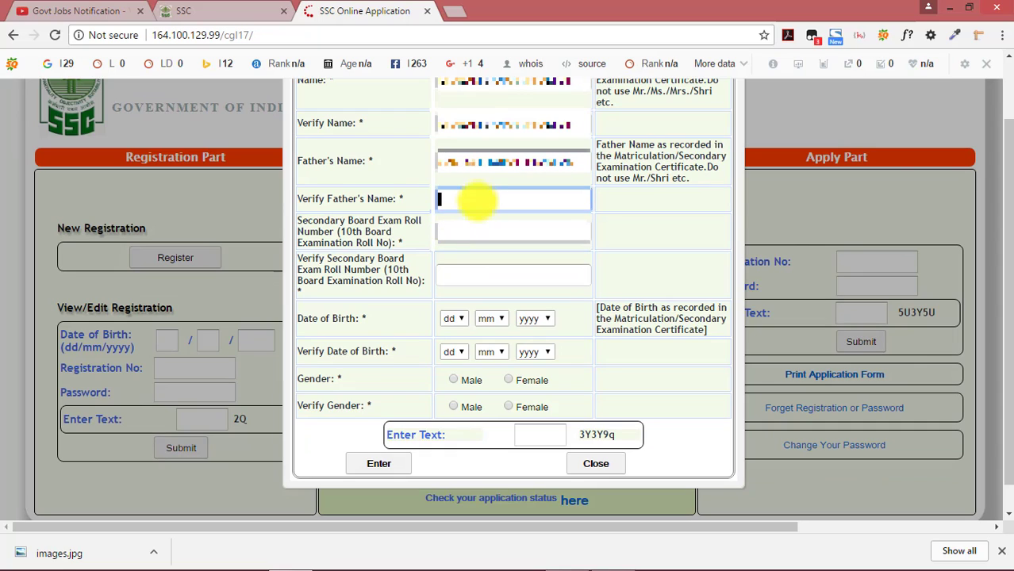
pyautogui.write('s kumar')
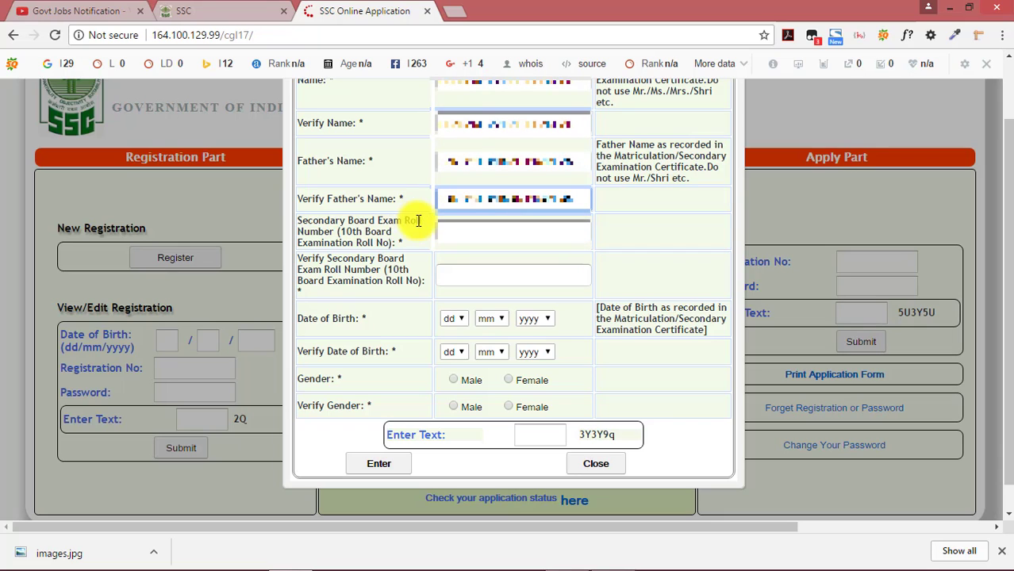
# Enter the Secondary Board (10th) exam roll number and its verification
pyautogui.click(470, 231)
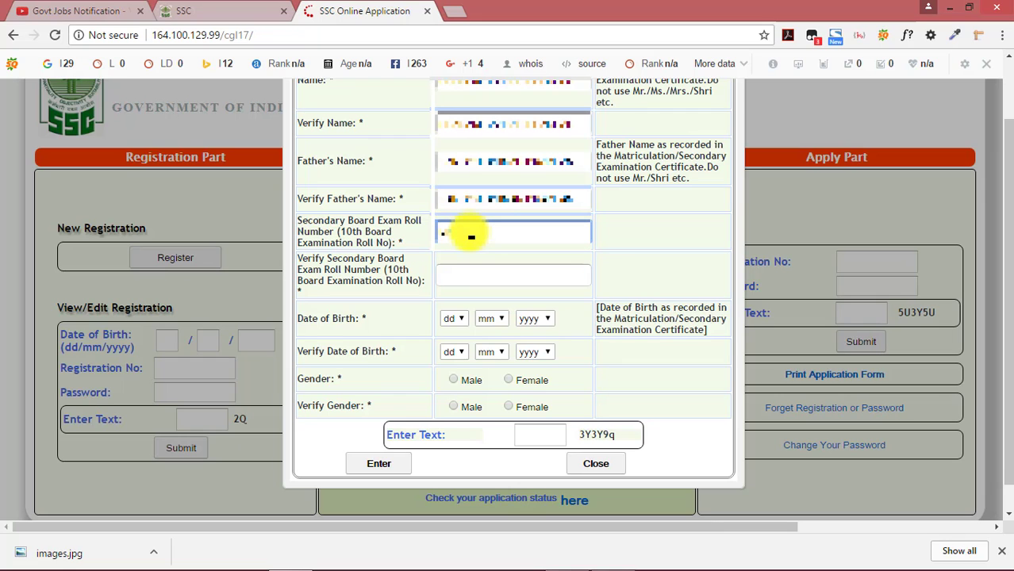
pyautogui.write('22')
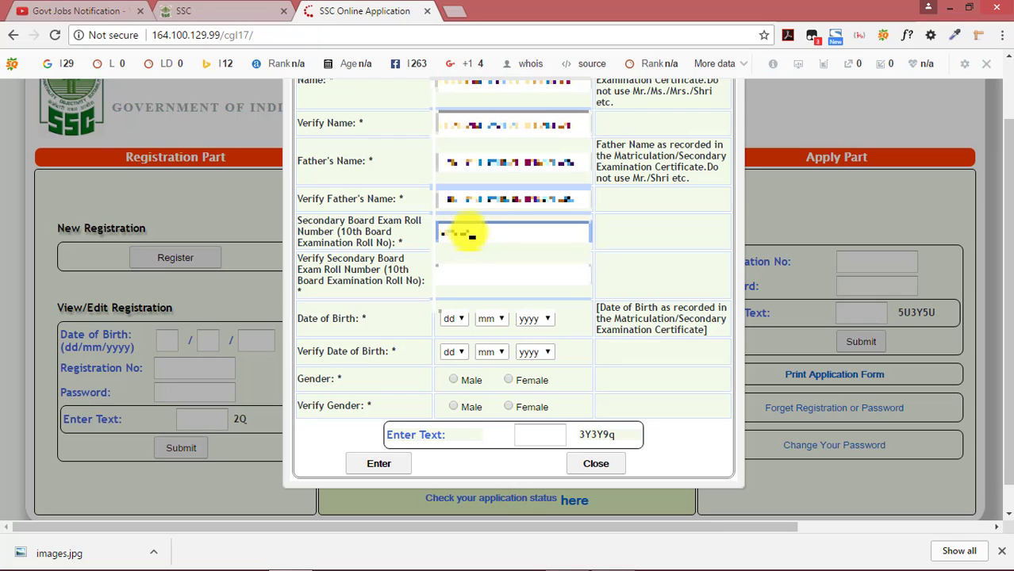
pyautogui.scroll(1, 470, 231)
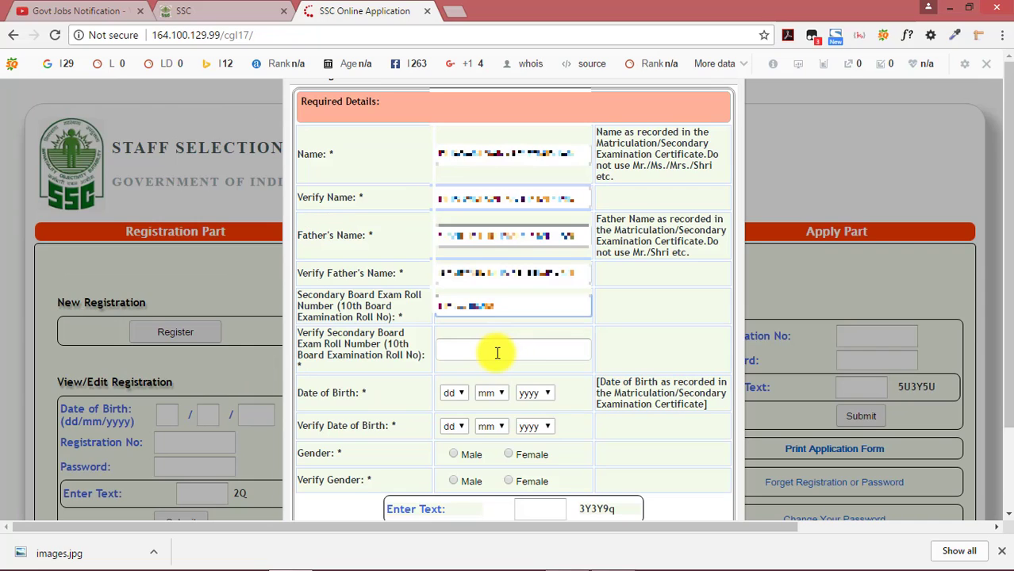
pyautogui.click(497, 353)
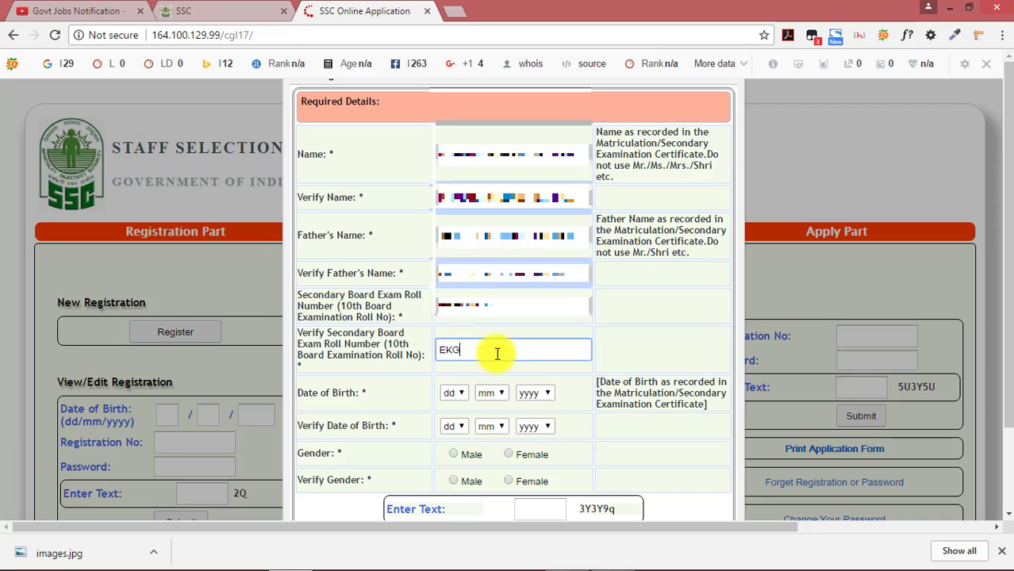
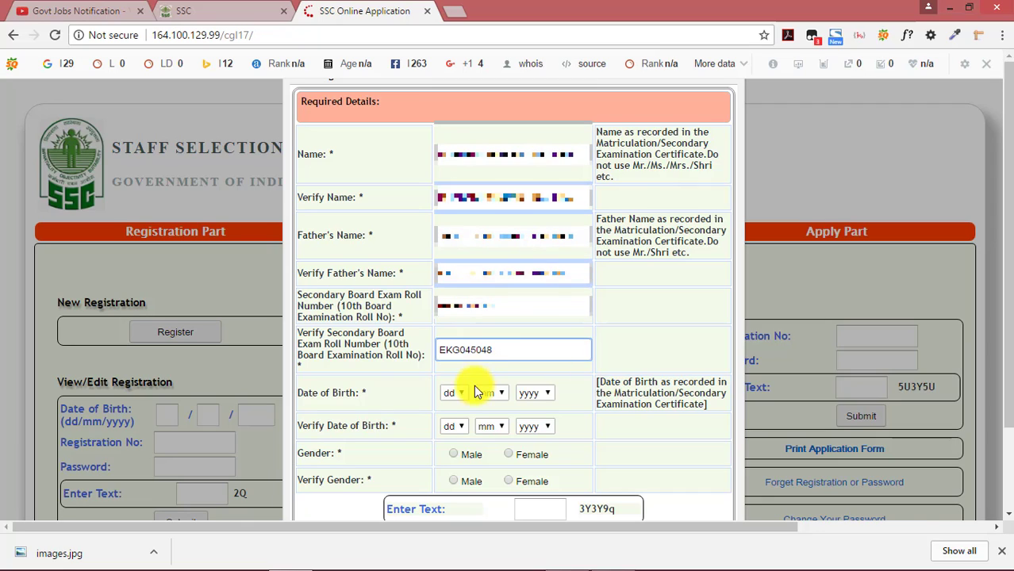
pyautogui.click(464, 394)
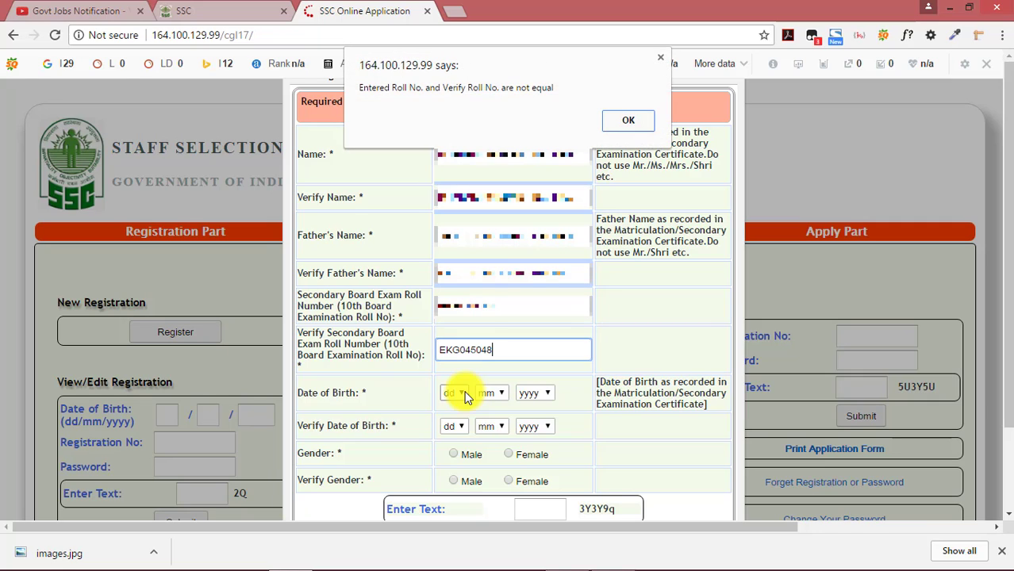
# Dismiss the roll number mismatch alert and pick the birth day, month and year
pyautogui.press('Return')
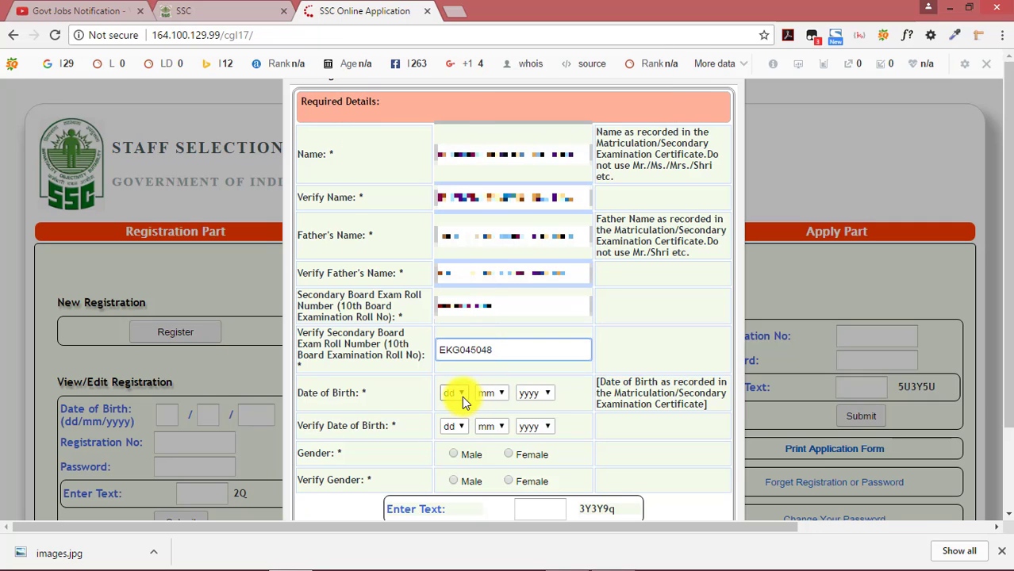
pyautogui.click(462, 396)
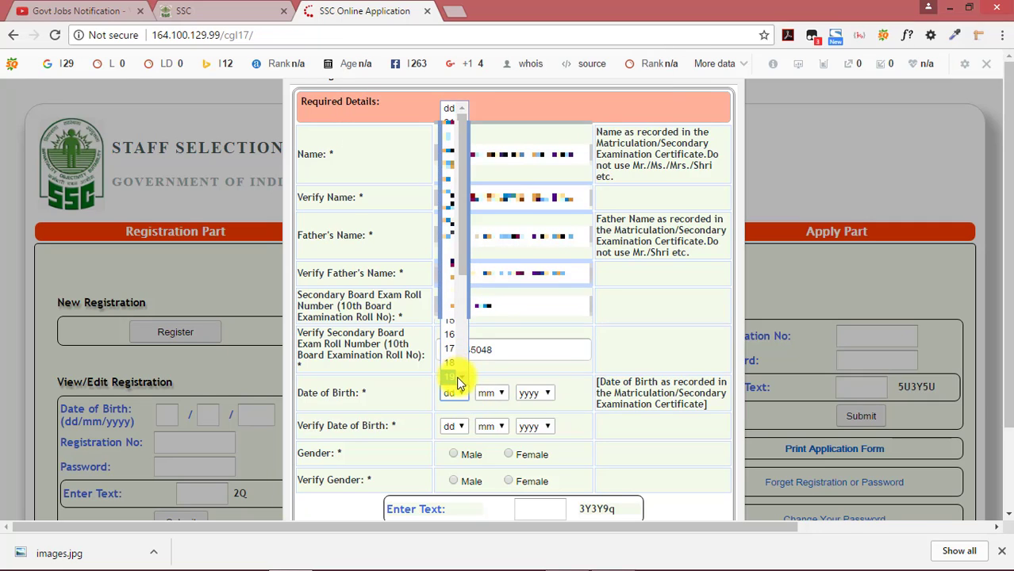
pyautogui.scroll(-2, 452, 349)
pyautogui.click(451, 336)
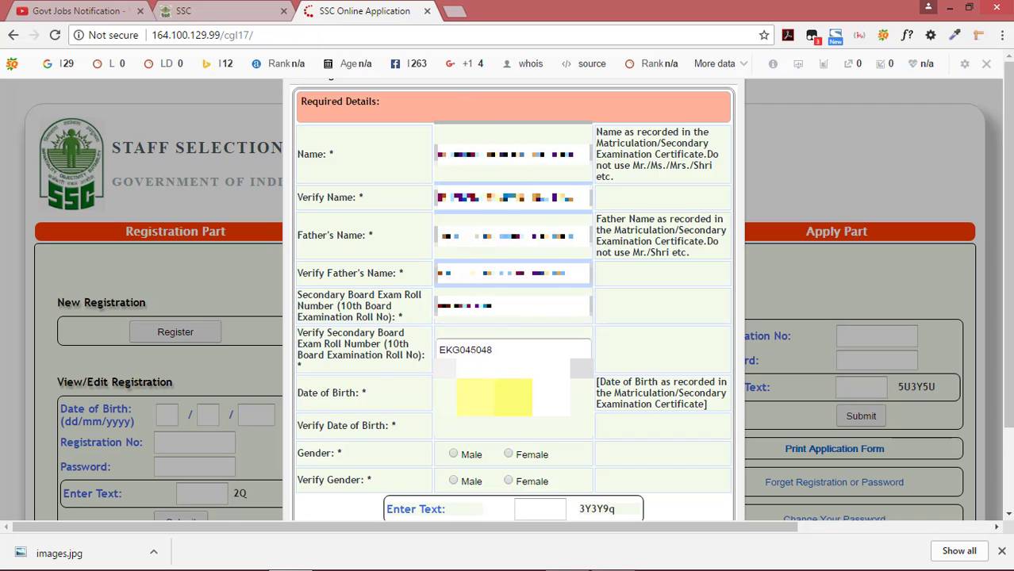
pyautogui.click(512, 395)
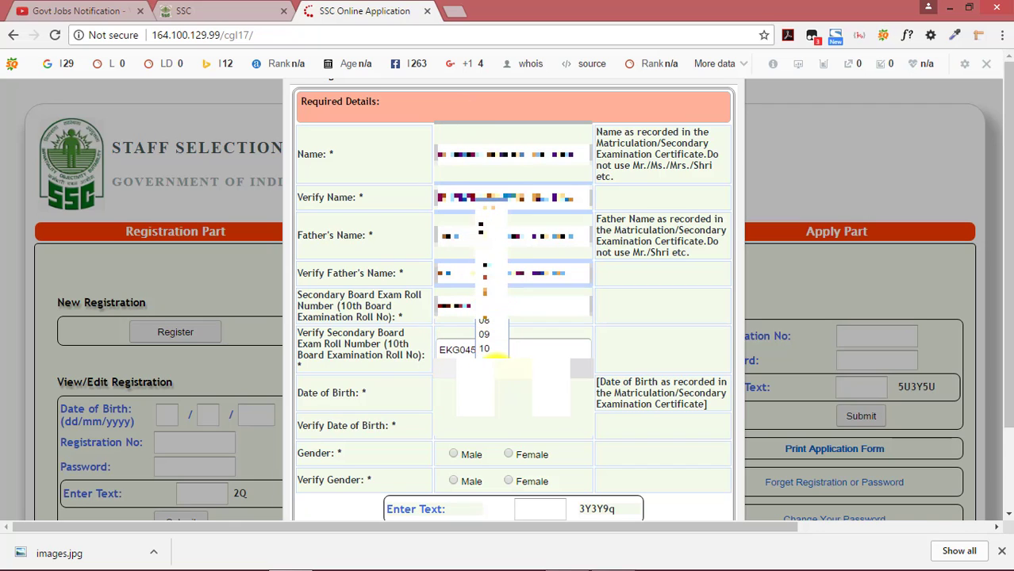
pyautogui.click(485, 349)
pyautogui.click(547, 395)
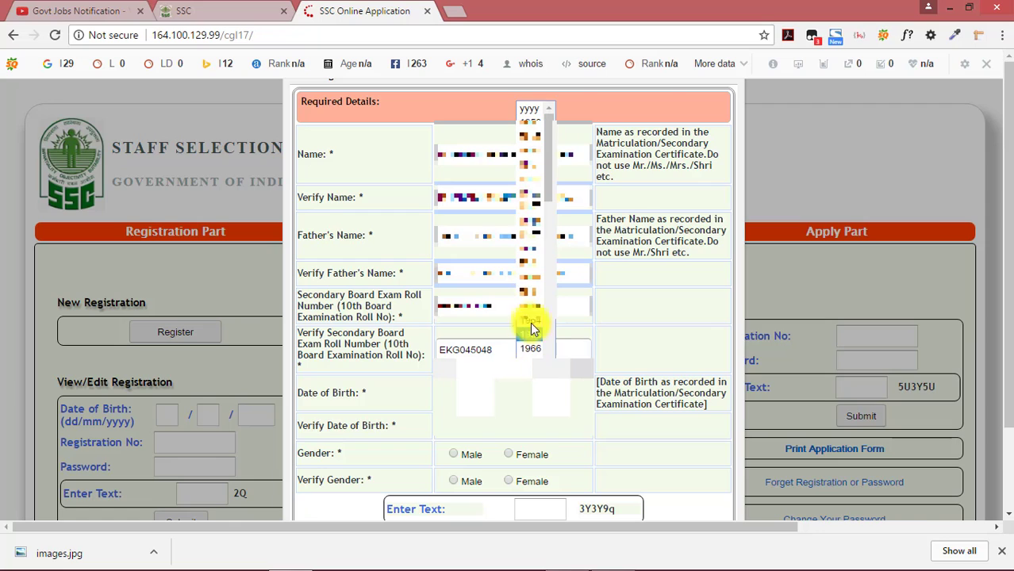
pyautogui.moveTo(549, 194); pyautogui.dragTo(556, 331)
pyautogui.click(377, 430)
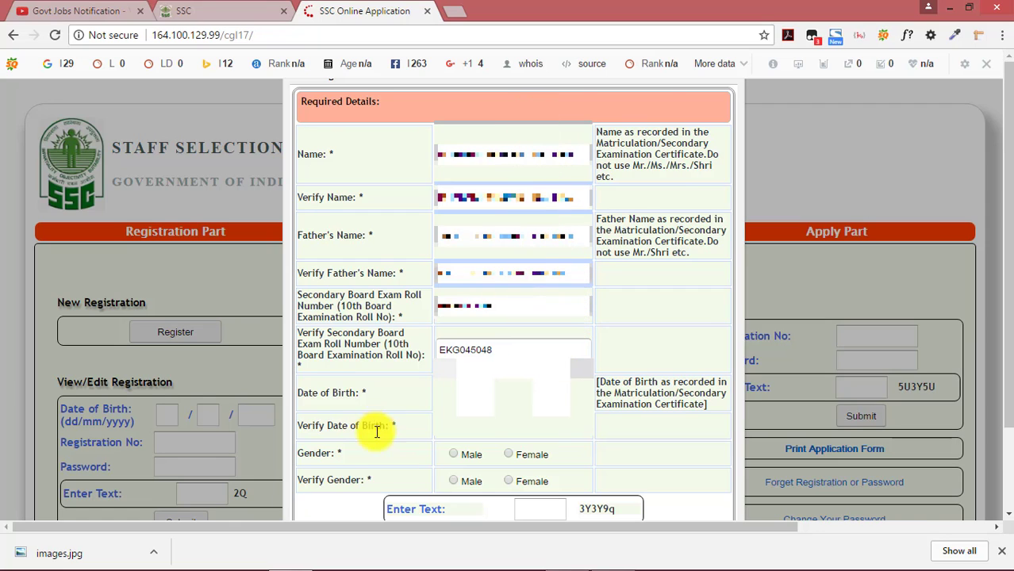
# Begin the verify date-of-birth day and copy the captcha text into Enter Text
pyautogui.click(467, 435)
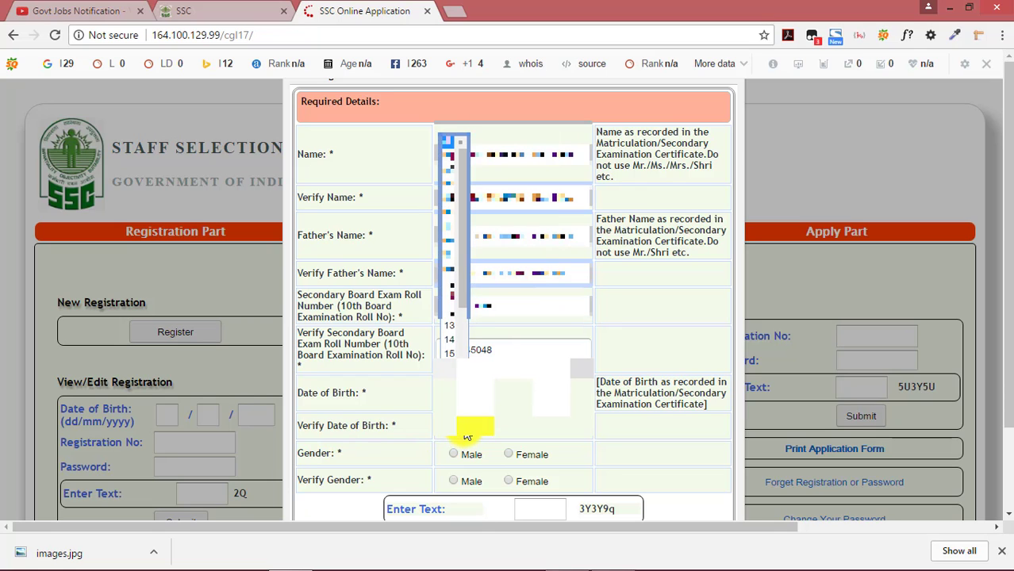
pyautogui.moveTo(464, 283); pyautogui.dragTo(475, 365)
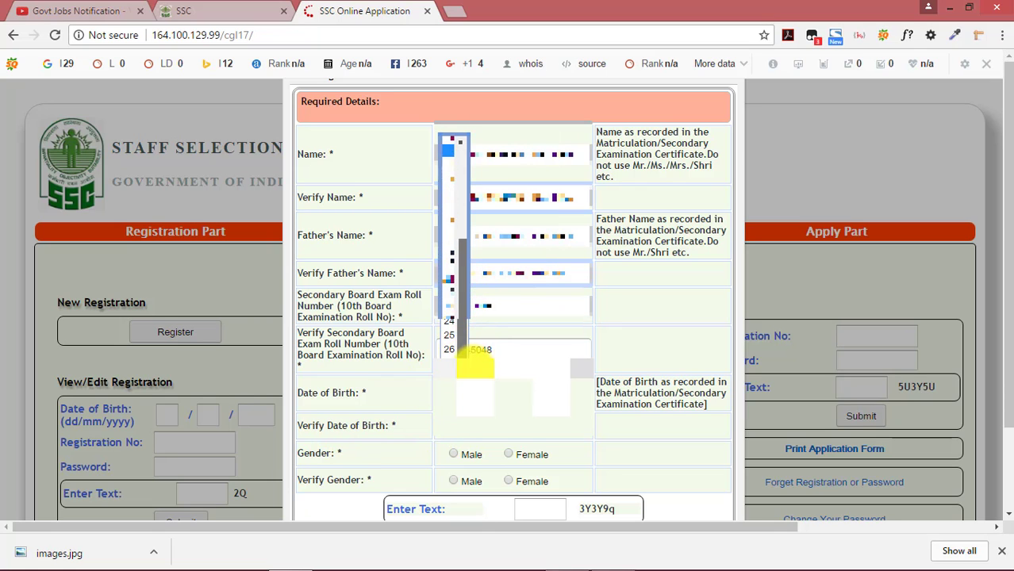
pyautogui.scroll(-1, 475, 365)
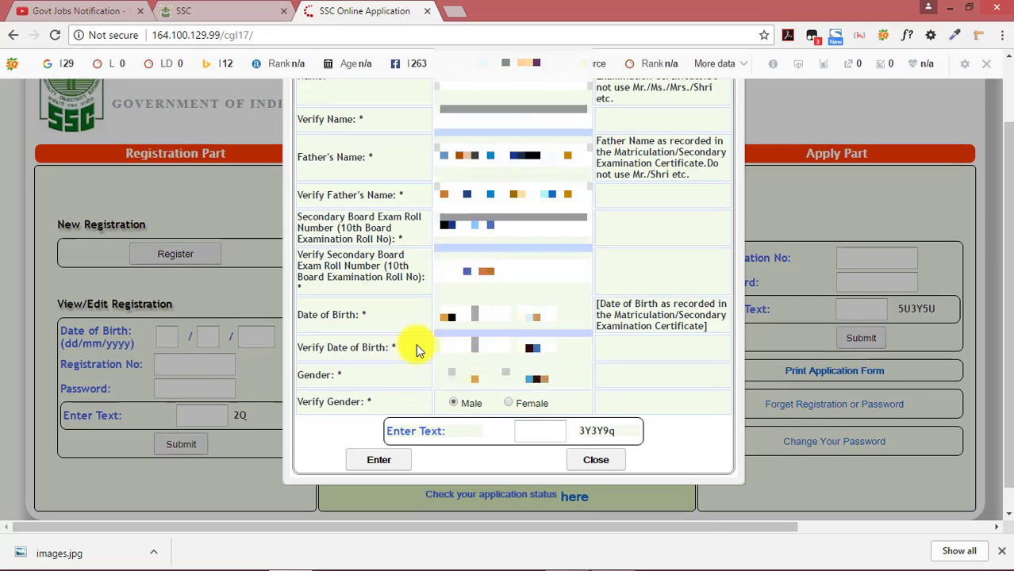
pyautogui.scroll(-1, 416, 343)
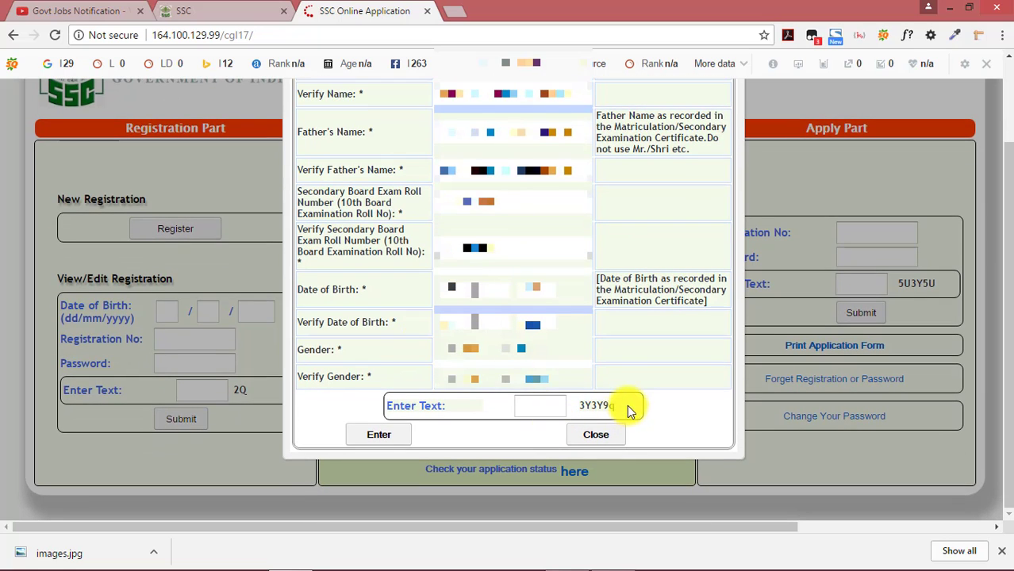
pyautogui.moveTo(634, 408); pyautogui.dragTo(579, 405)
pyautogui.click(536, 404)
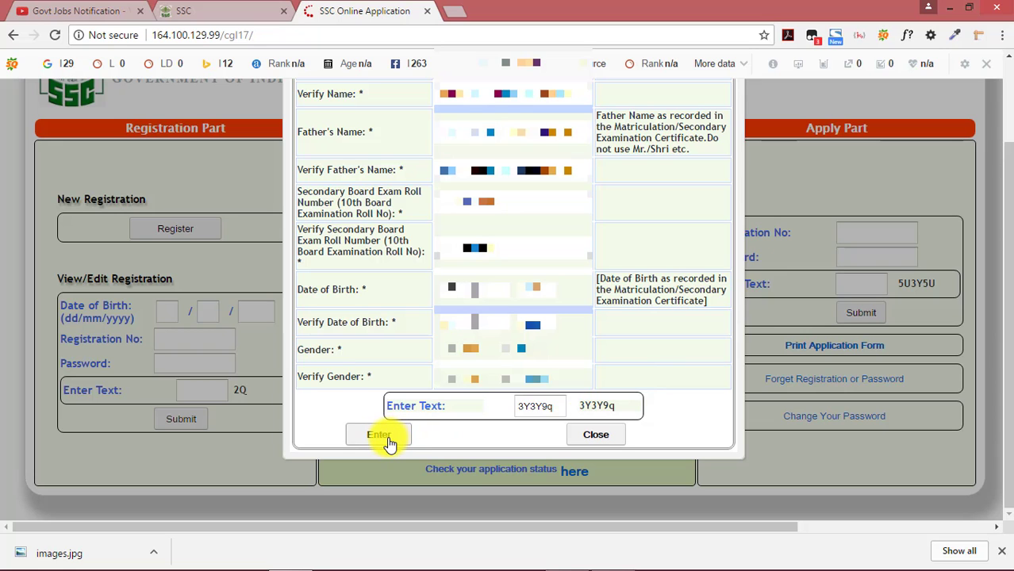
# Submit and confirm the details, then exit the 'You have already registered' notice
pyautogui.scroll(3, 472, 405)
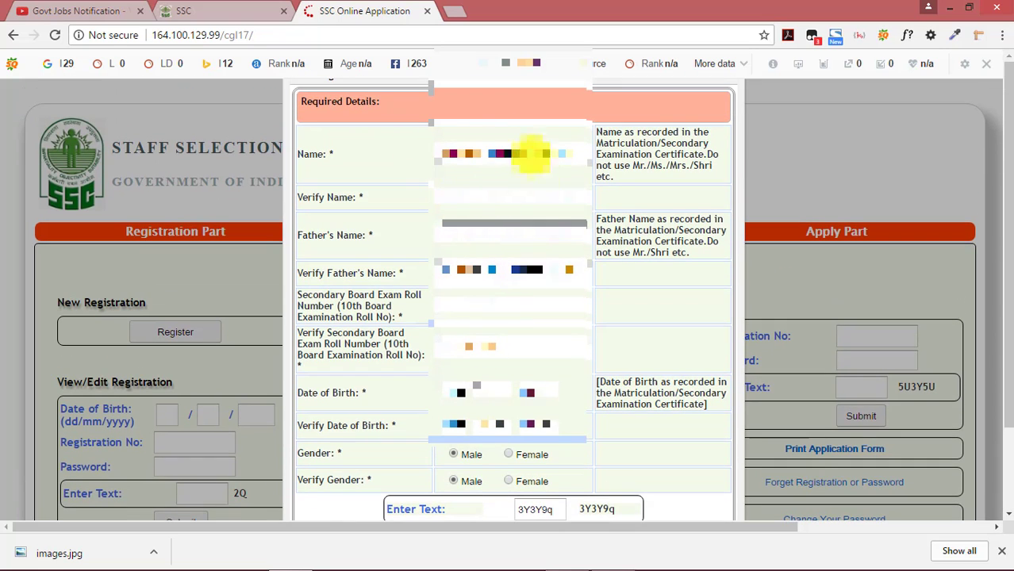
pyautogui.scroll(-1, 445, 246)
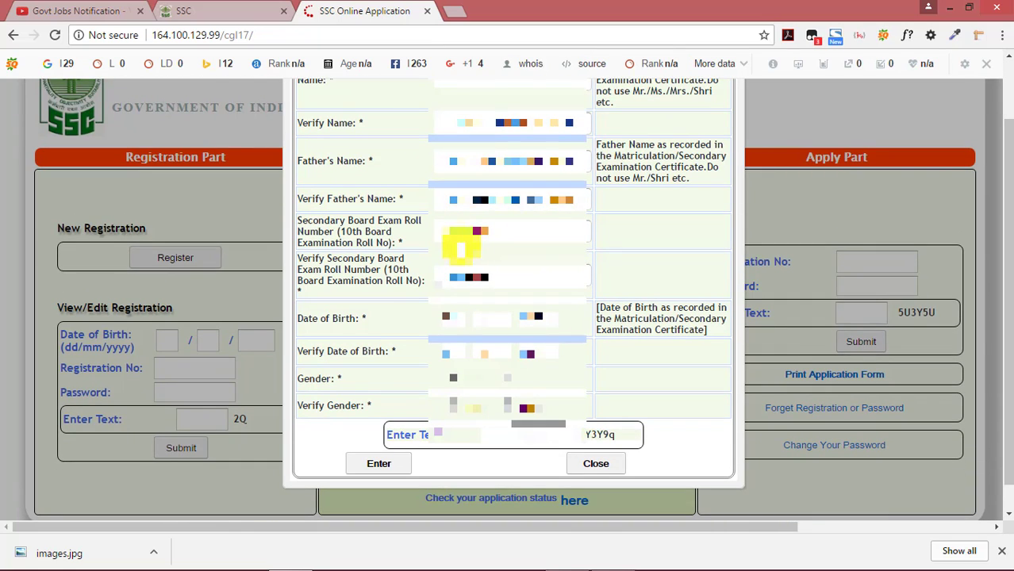
pyautogui.scroll(-1, 492, 190)
pyautogui.press('Return')
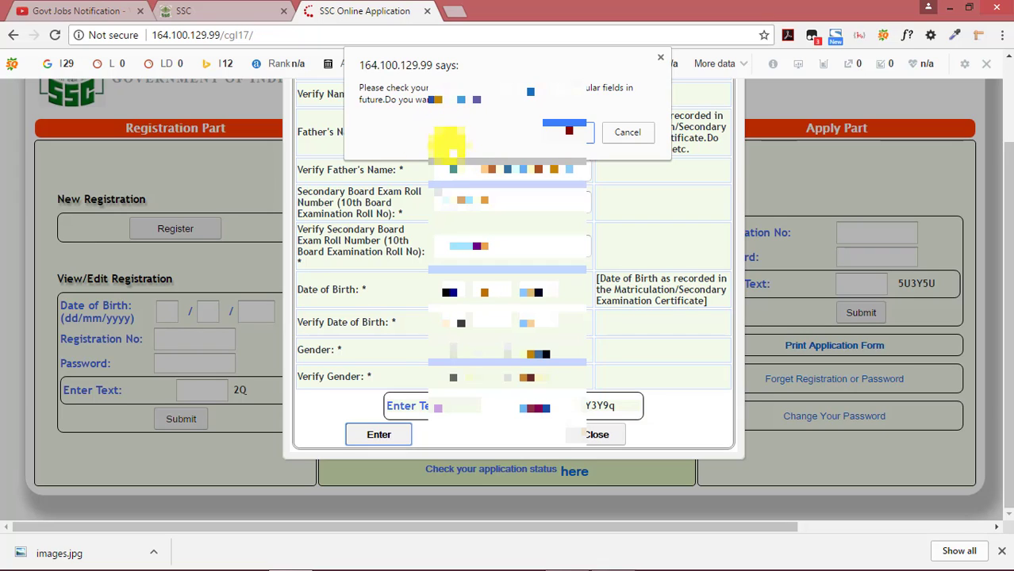
pyautogui.click(574, 134)
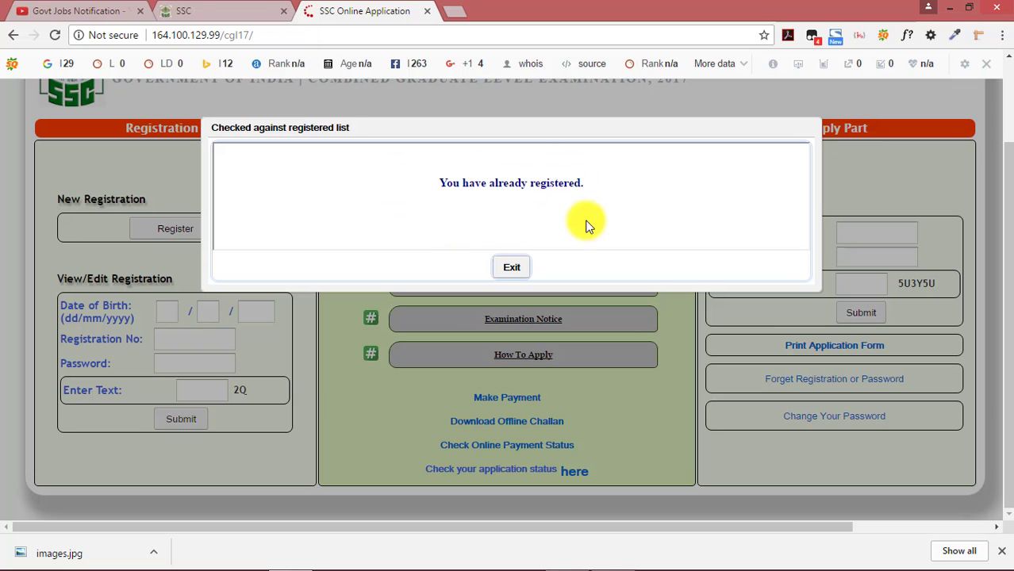
pyautogui.click(514, 268)
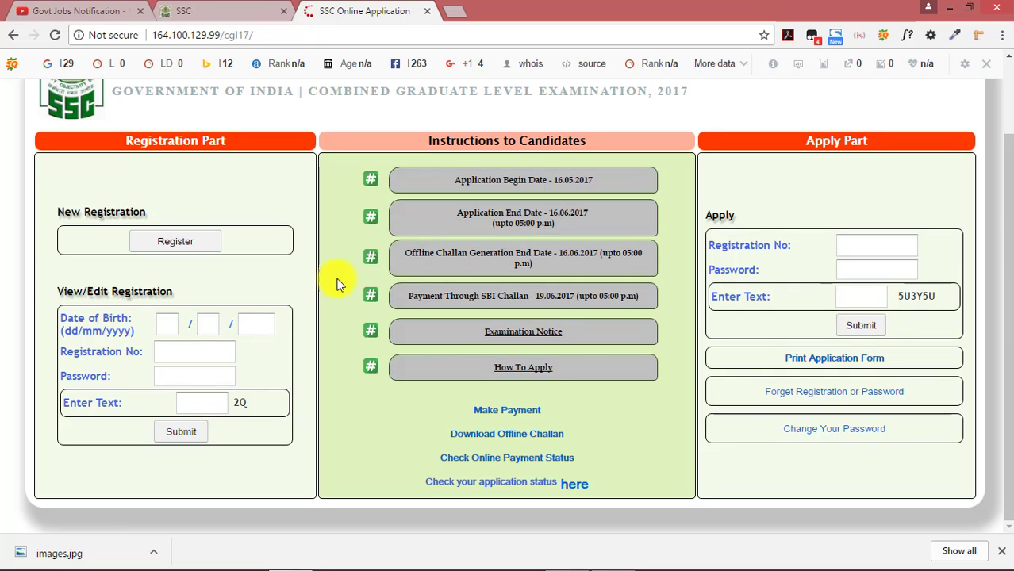
# Restart registration and fill the name, father's name and roll number fields with their verifications
pyautogui.click(178, 249)
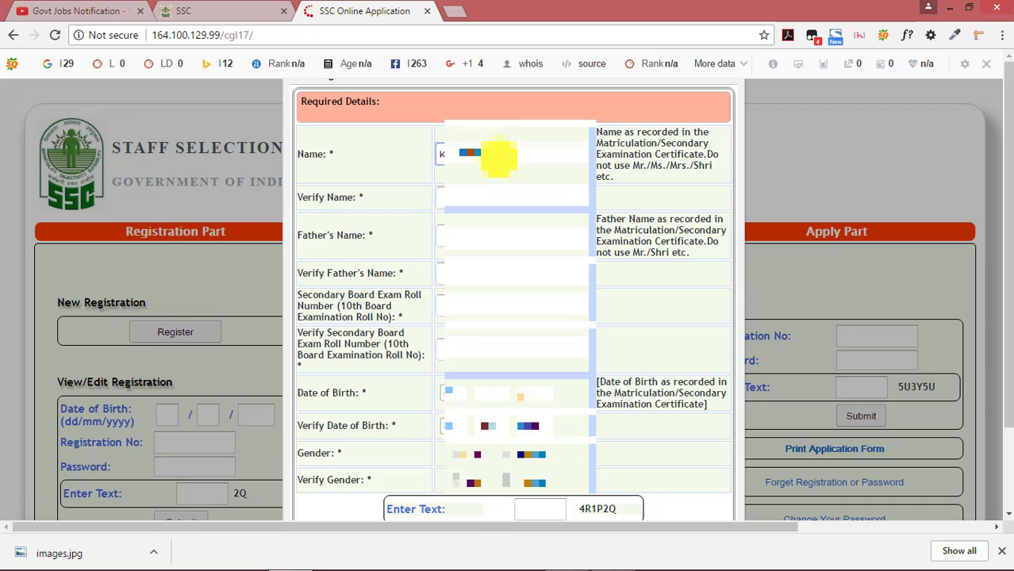
pyautogui.click(495, 195)
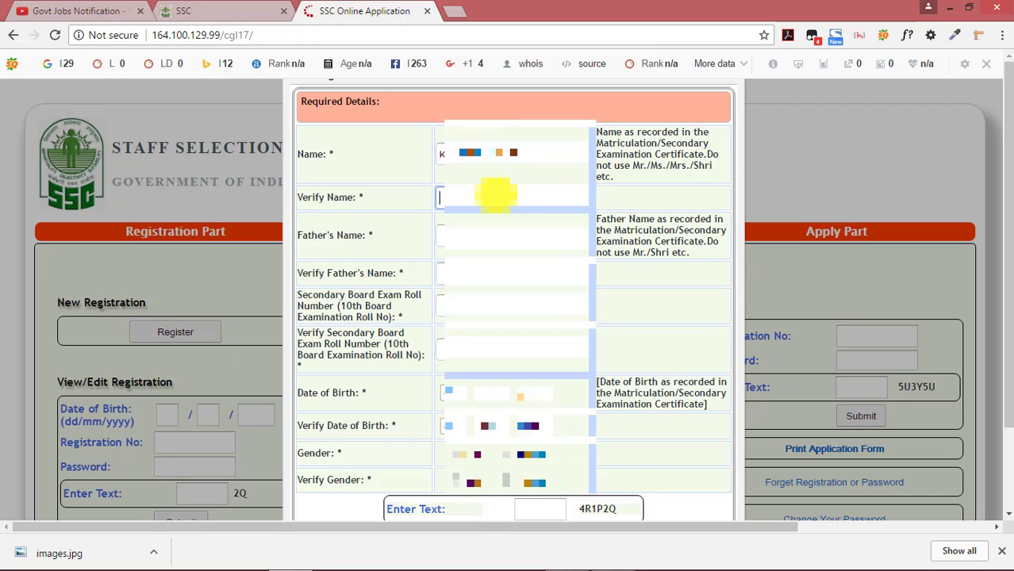
pyautogui.click(521, 234)
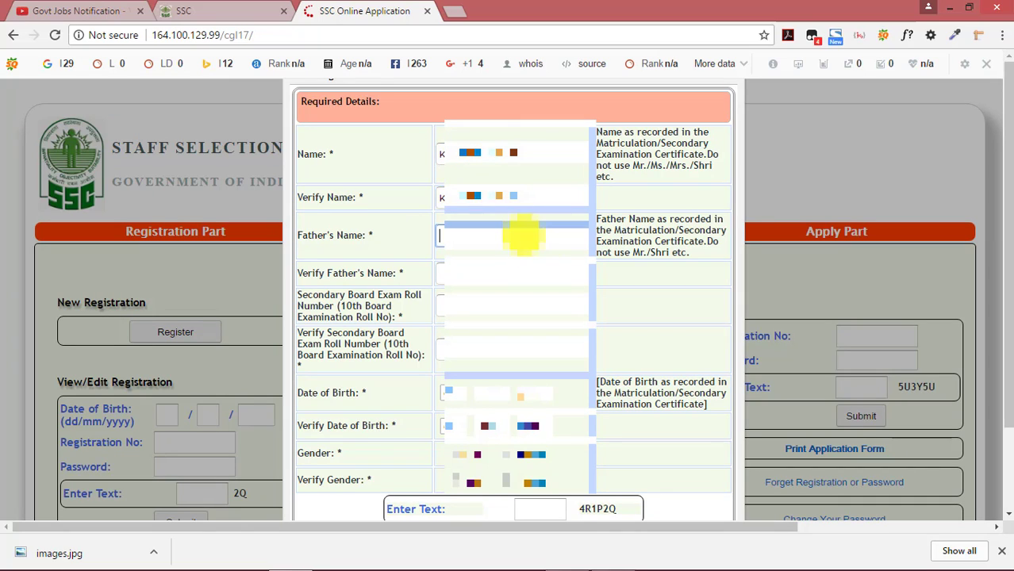
pyautogui.write('Jain')
pyautogui.click(498, 271)
pyautogui.write('Jain')
pyautogui.click(483, 310)
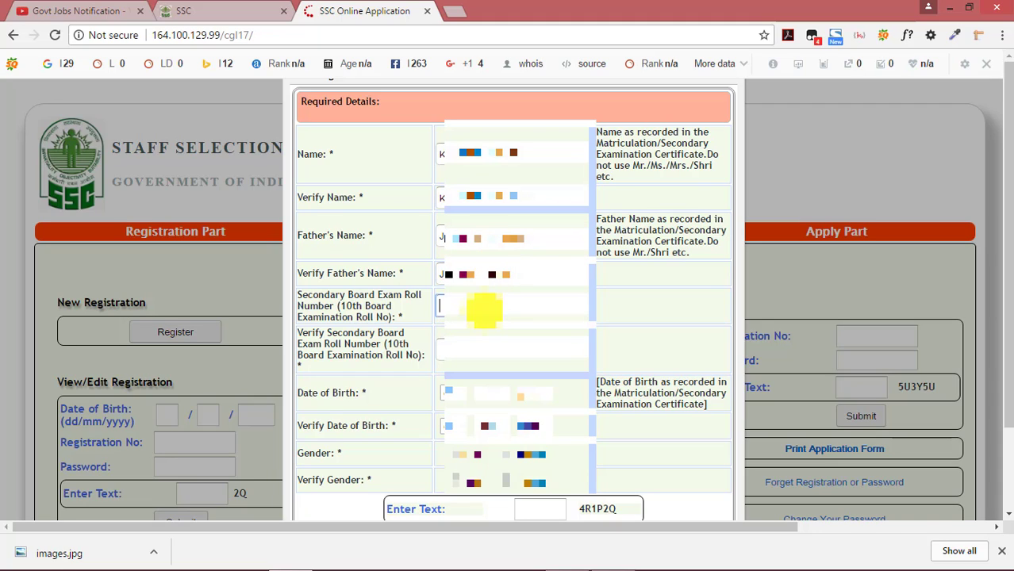
pyautogui.write('E123')
pyautogui.click(483, 341)
pyautogui.write('E')
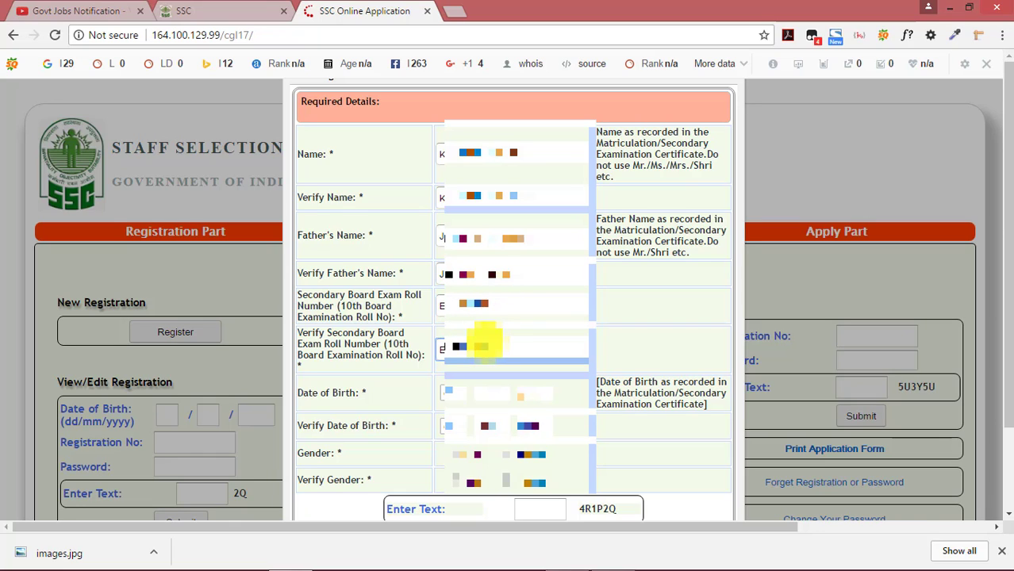
# Pick the date of birth and the matching verify date of birth
pyautogui.click(457, 392)
pyautogui.click(461, 160)
pyautogui.click(497, 395)
pyautogui.click(501, 371)
pyautogui.click(533, 395)
pyautogui.click(539, 336)
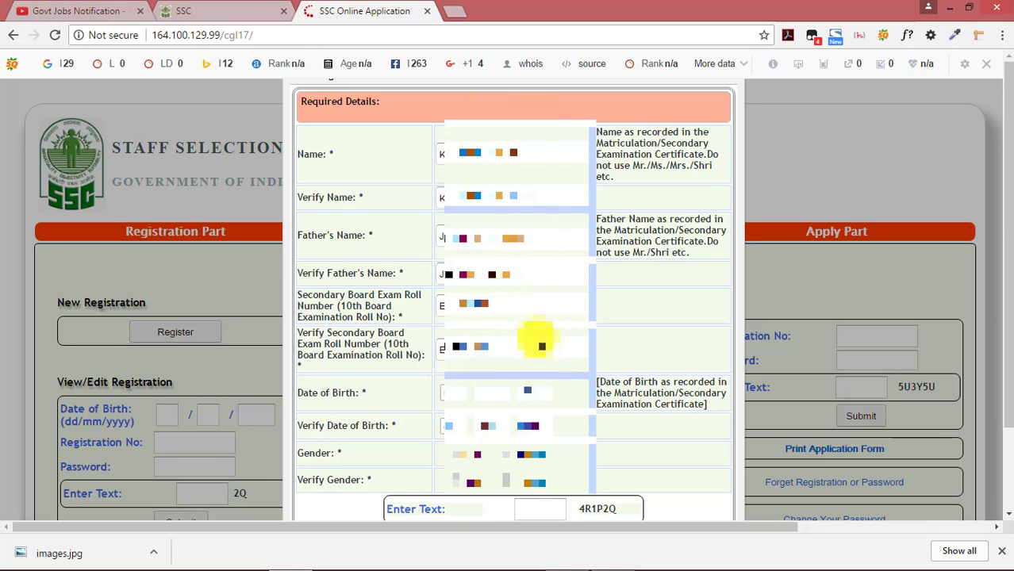
pyautogui.click(449, 426)
pyautogui.click(446, 149)
pyautogui.click(484, 426)
pyautogui.click(496, 261)
pyautogui.click(527, 426)
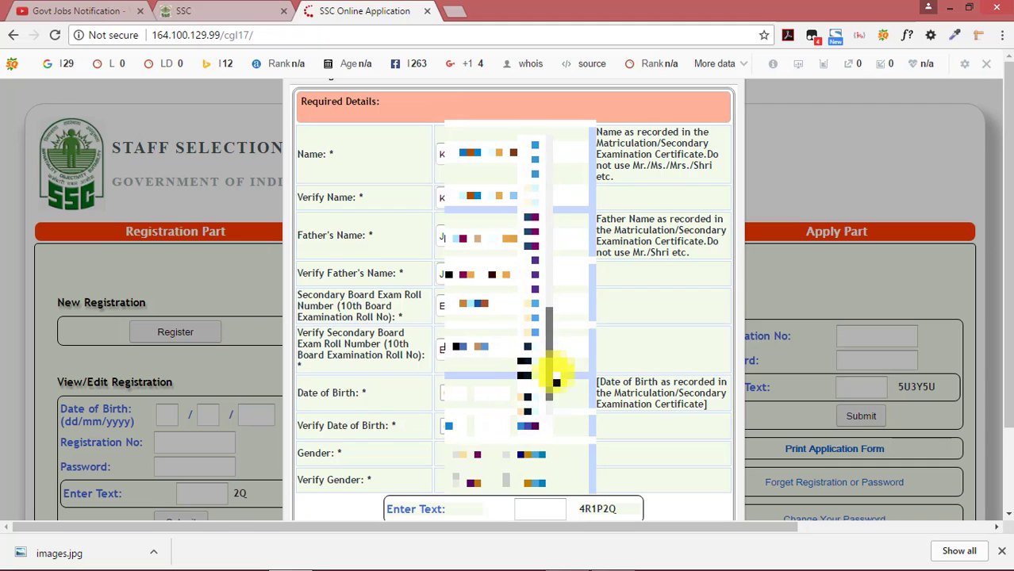
pyautogui.click(555, 382)
# Submit the required-details form and confirm, reaching the Personal Details Form
pyautogui.scroll(-2, 509, 426)
pyautogui.click(565, 558)
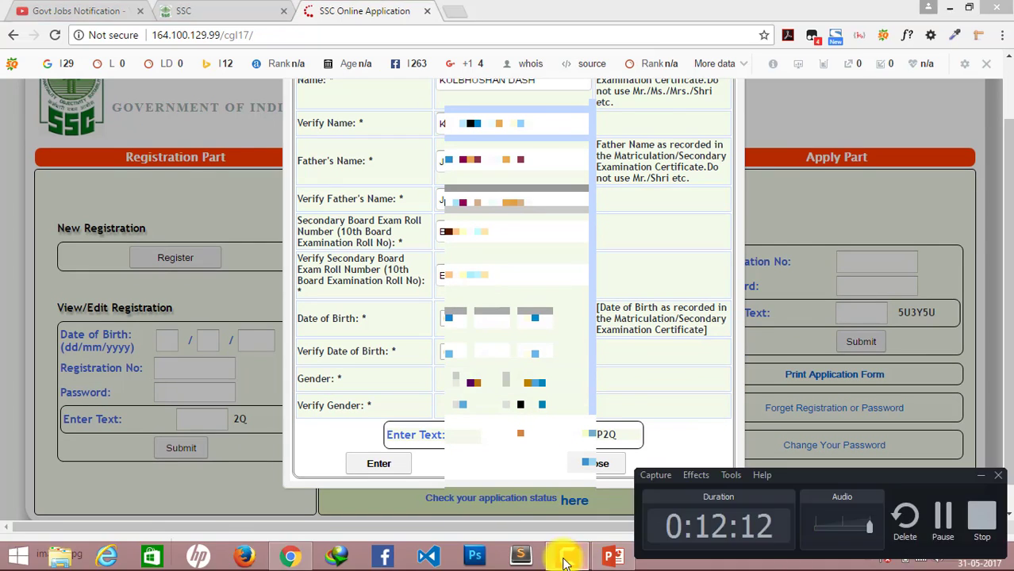
pyautogui.click(937, 520)
pyautogui.click(571, 130)
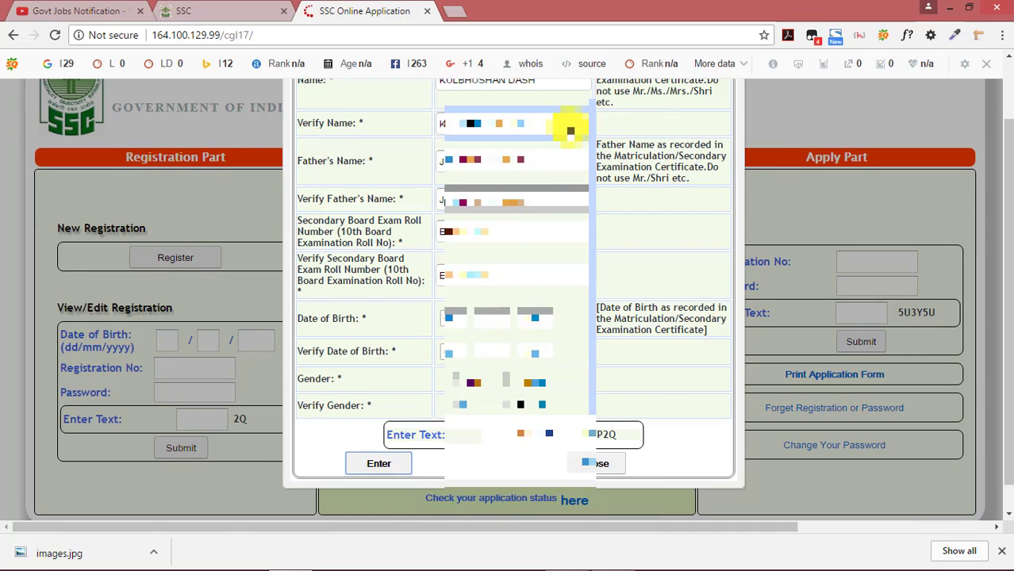
pyautogui.scroll(2, 557, 159)
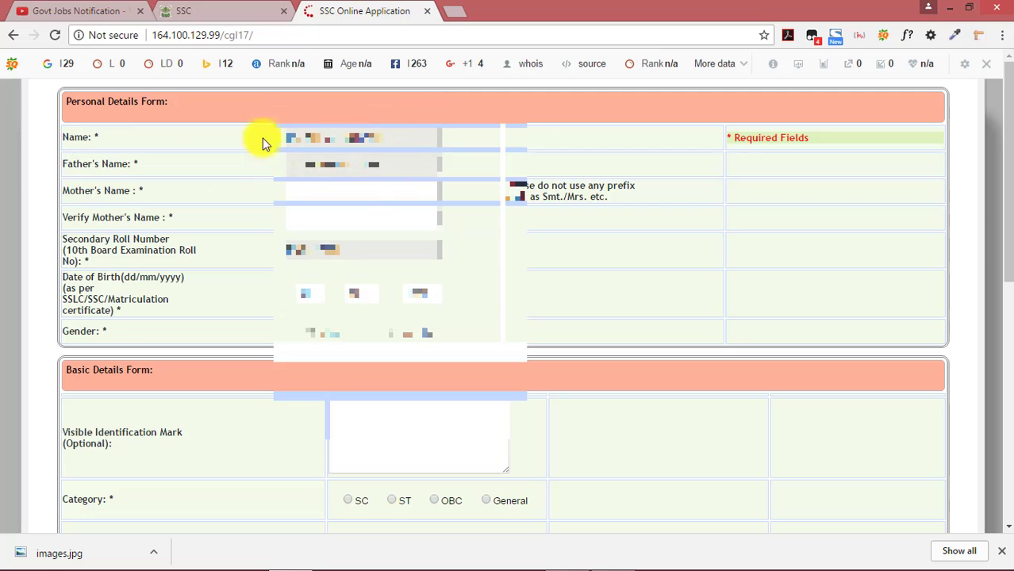
# Enter the mother's name on the Personal Details Form, moving on to Verify Mother's Name
pyautogui.scroll(-1, 341, 170)
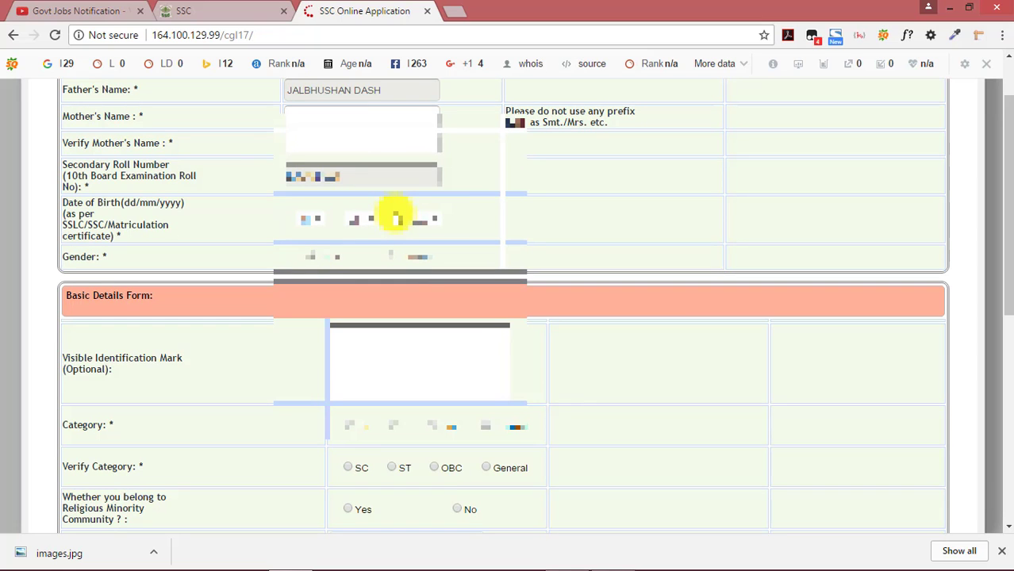
pyautogui.scroll(-2, 392, 215)
pyautogui.scroll(3, 384, 207)
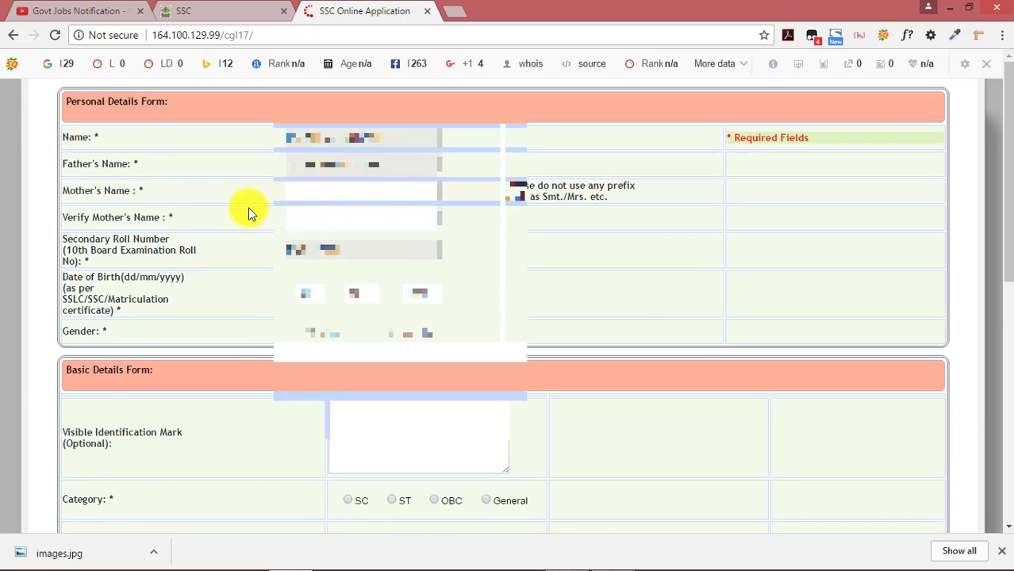
pyautogui.click(308, 189)
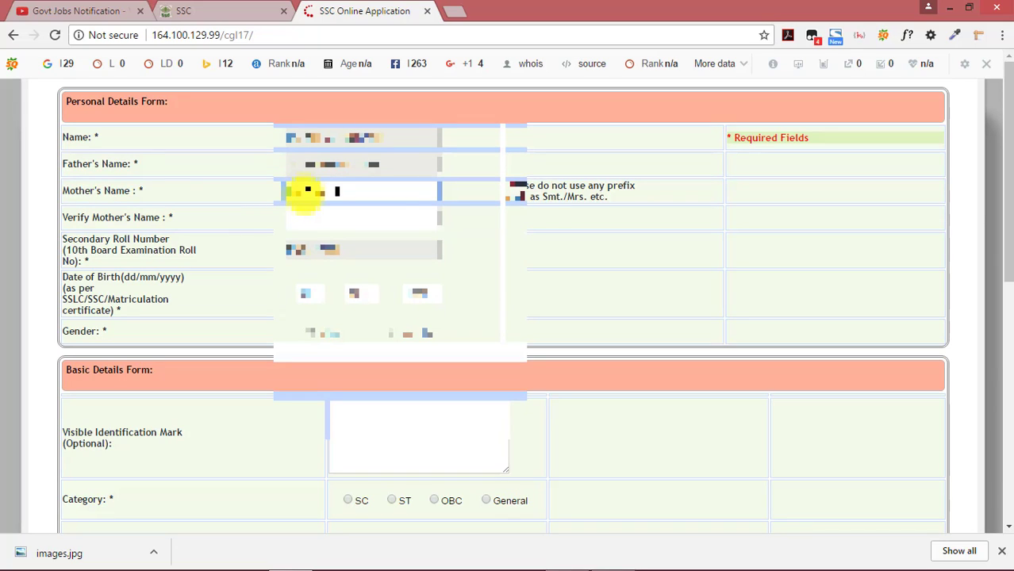
pyautogui.click(309, 216)
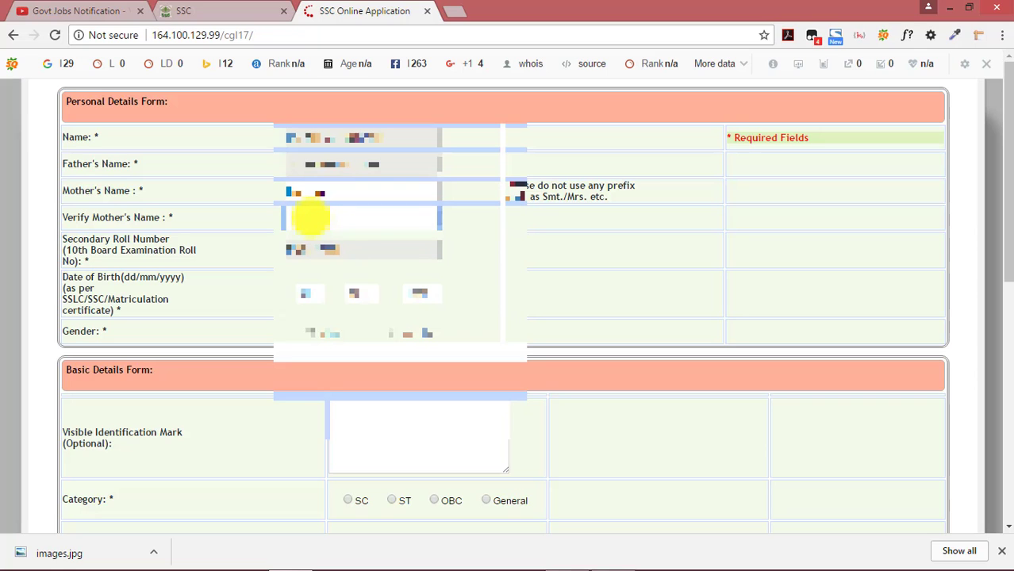
pyautogui.scroll(-3, 309, 216)
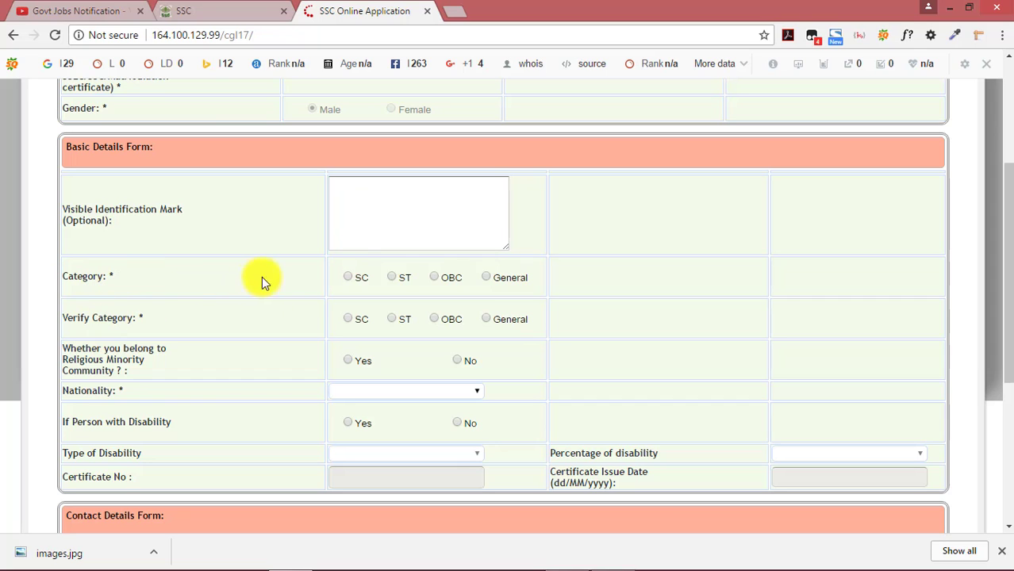
# Try SC, ST and OBC categories, then settle on General for Category and Verify Category
pyautogui.click(349, 277)
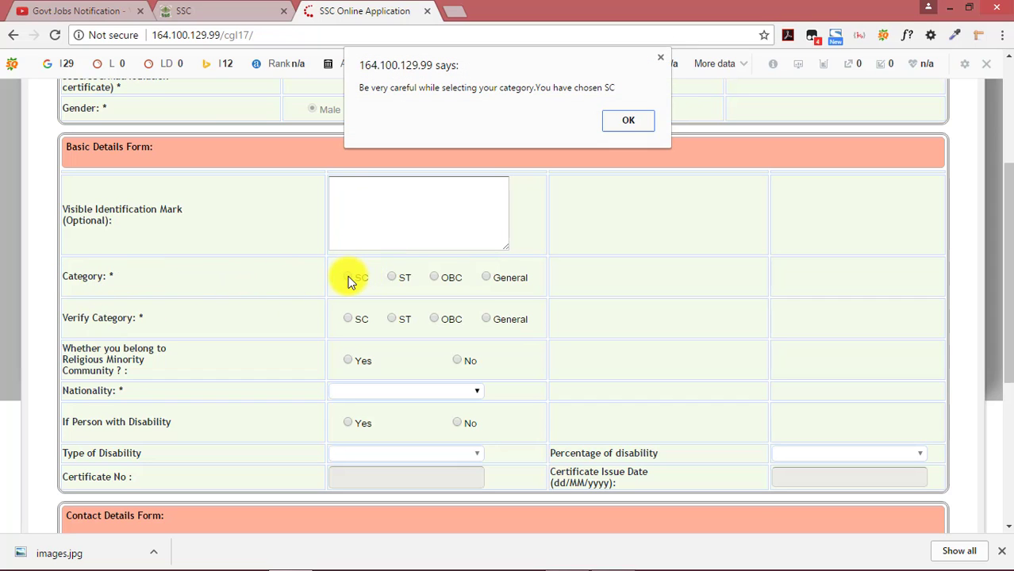
pyautogui.click(661, 58)
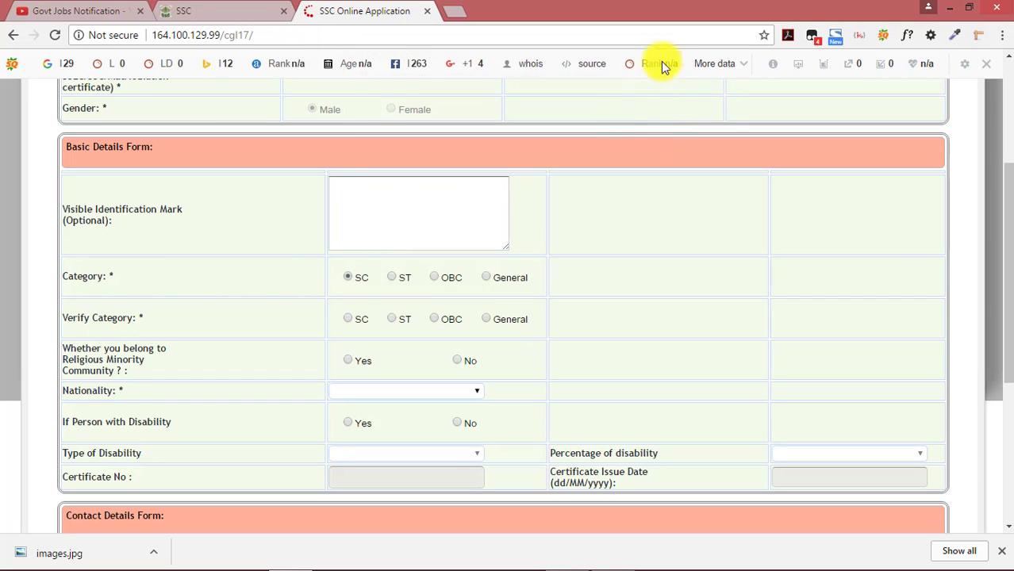
pyautogui.click(390, 278)
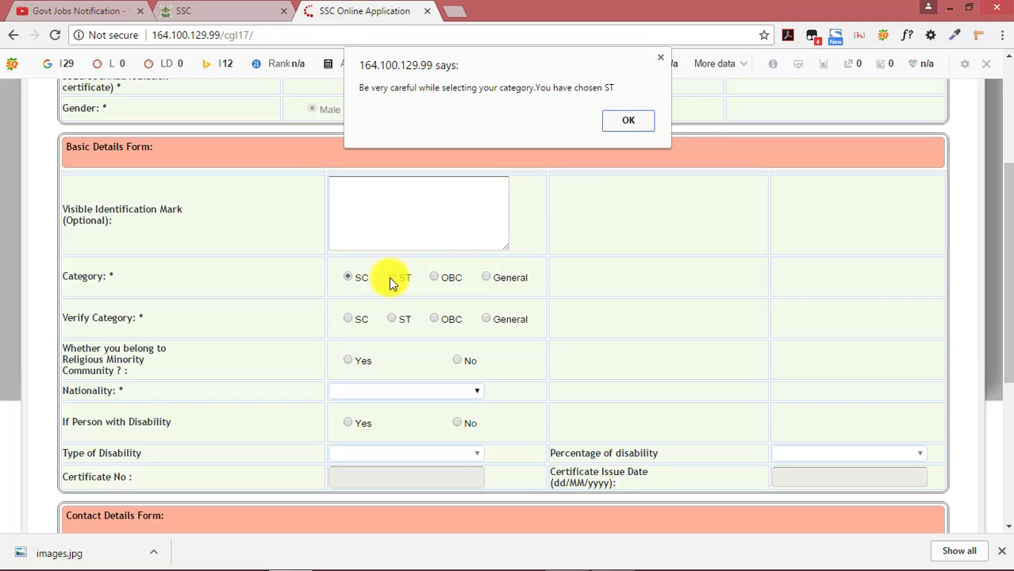
pyautogui.click(660, 58)
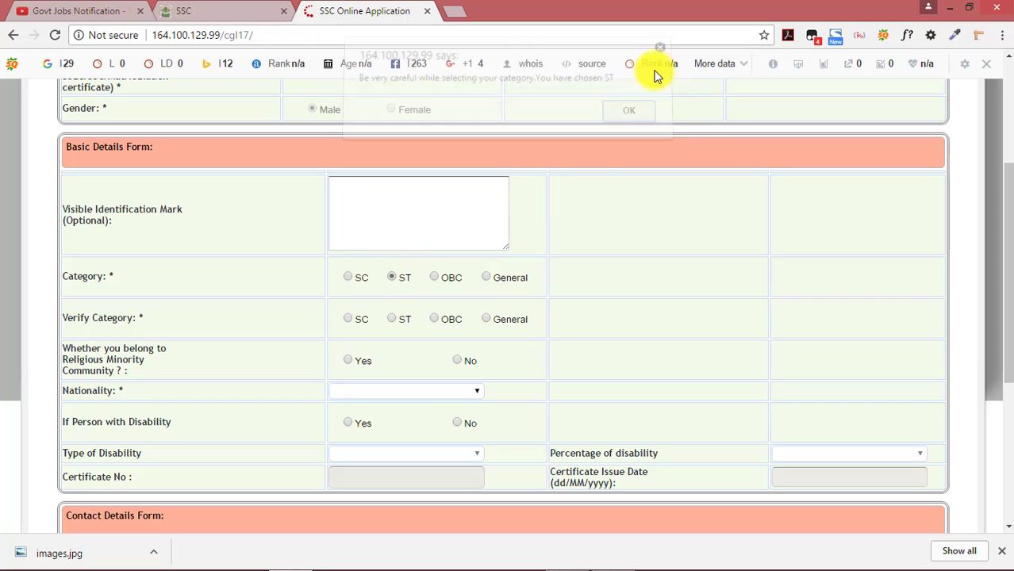
pyautogui.click(434, 278)
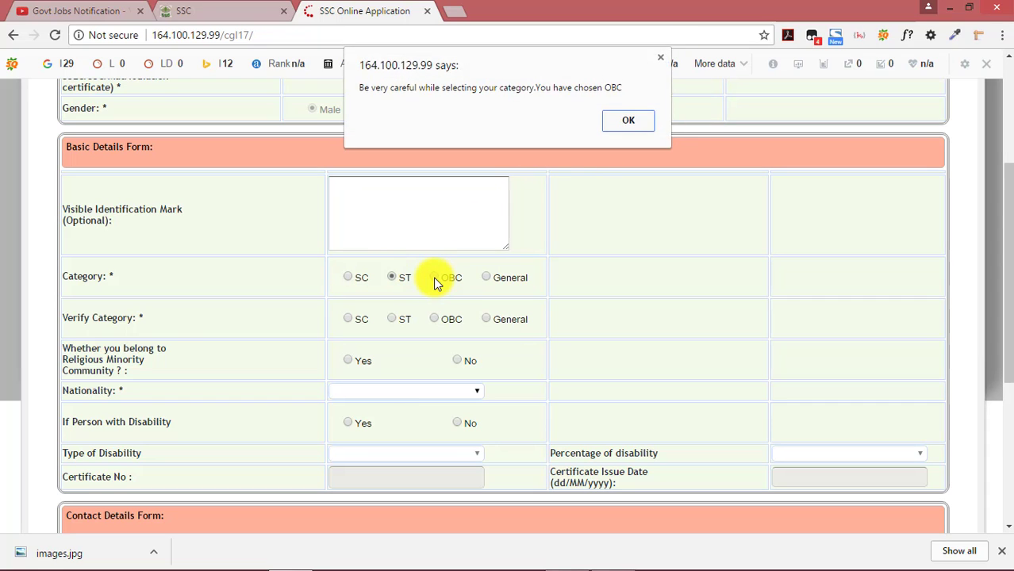
pyautogui.click(660, 57)
pyautogui.click(485, 278)
pyautogui.click(609, 124)
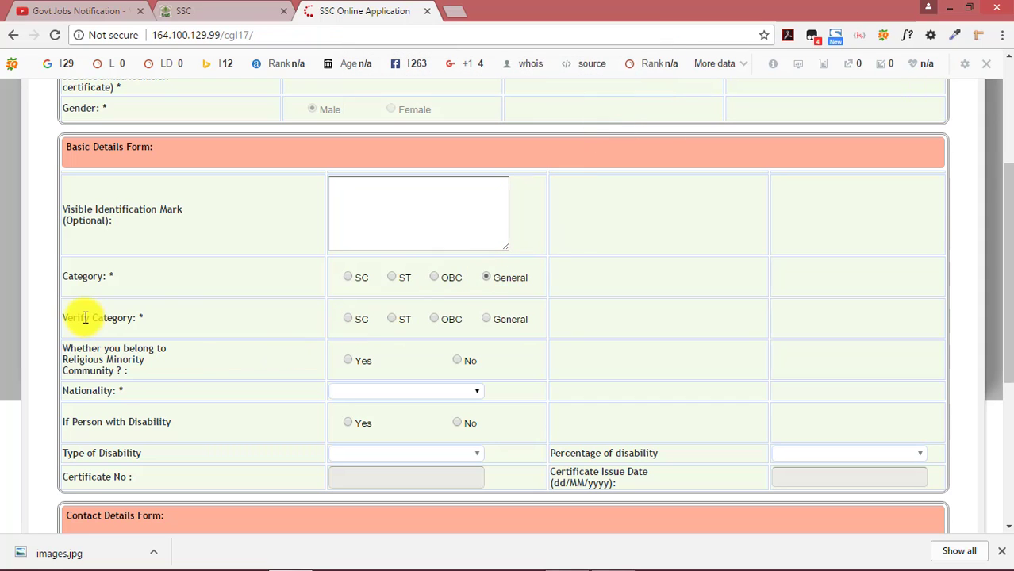
pyautogui.click(485, 319)
pyautogui.press('Return')
# Set nationality to Indian and mark disability as No
pyautogui.scroll(-1, 68, 287)
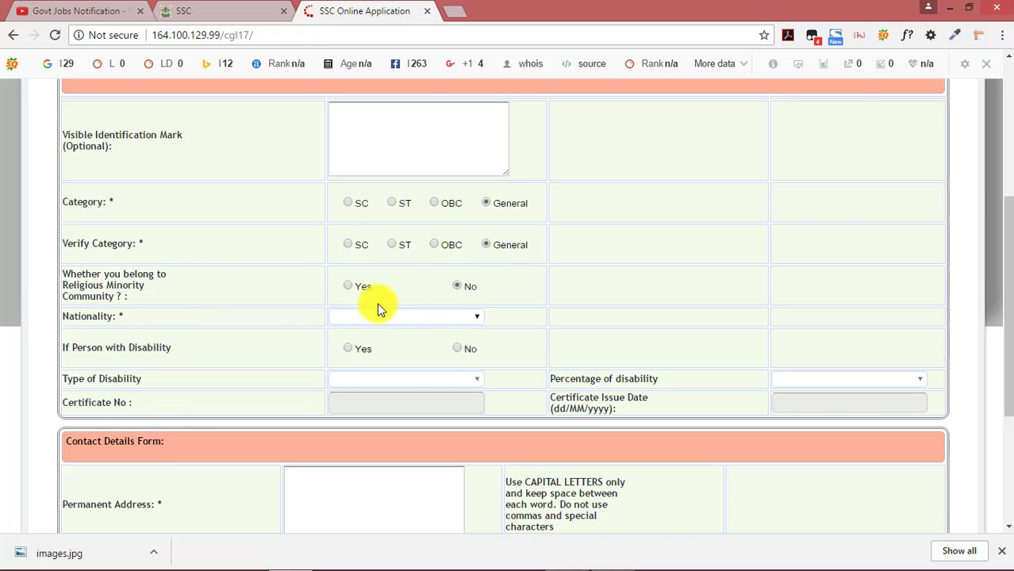
pyautogui.click(470, 318)
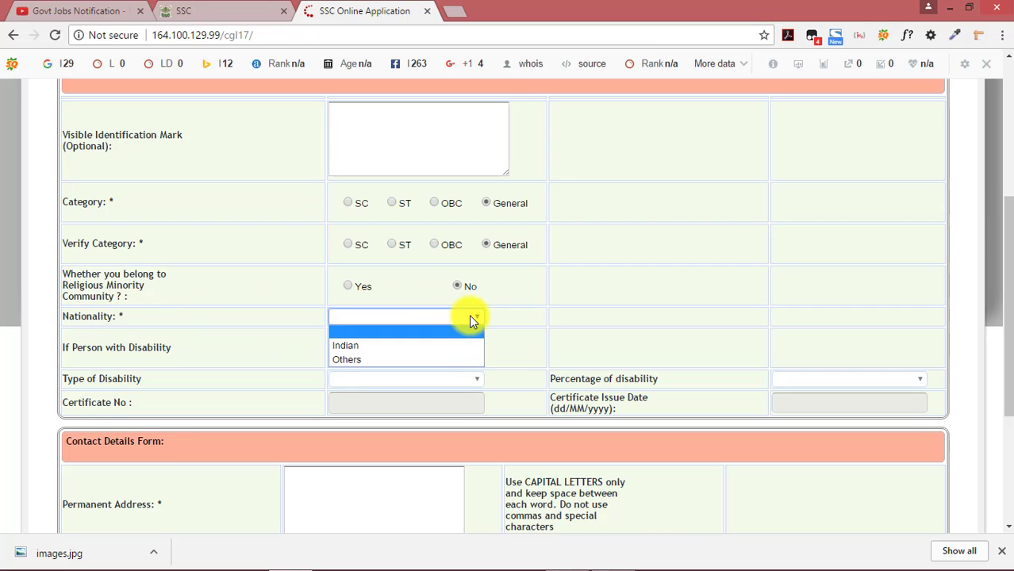
pyautogui.click(435, 346)
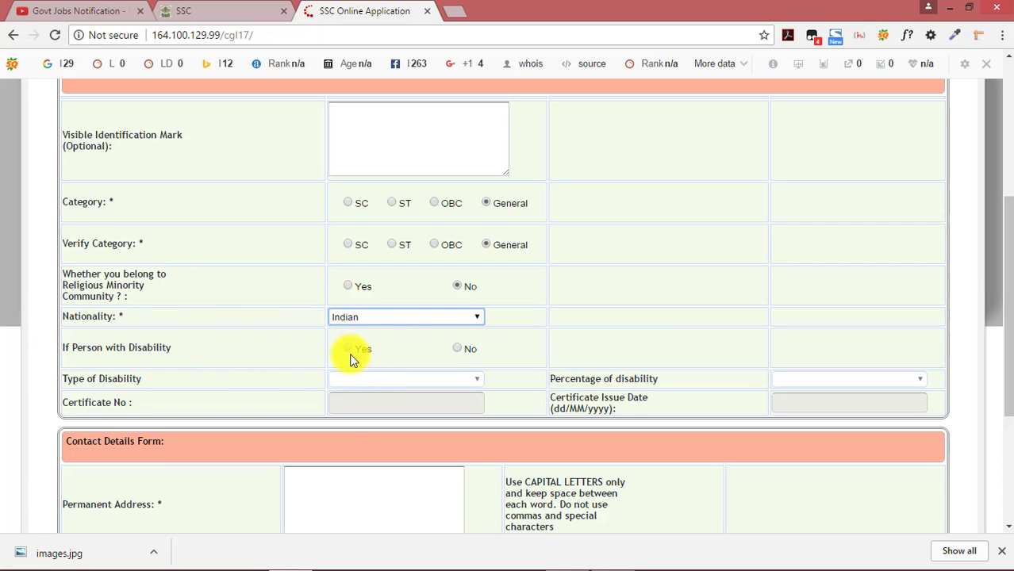
pyautogui.click(460, 348)
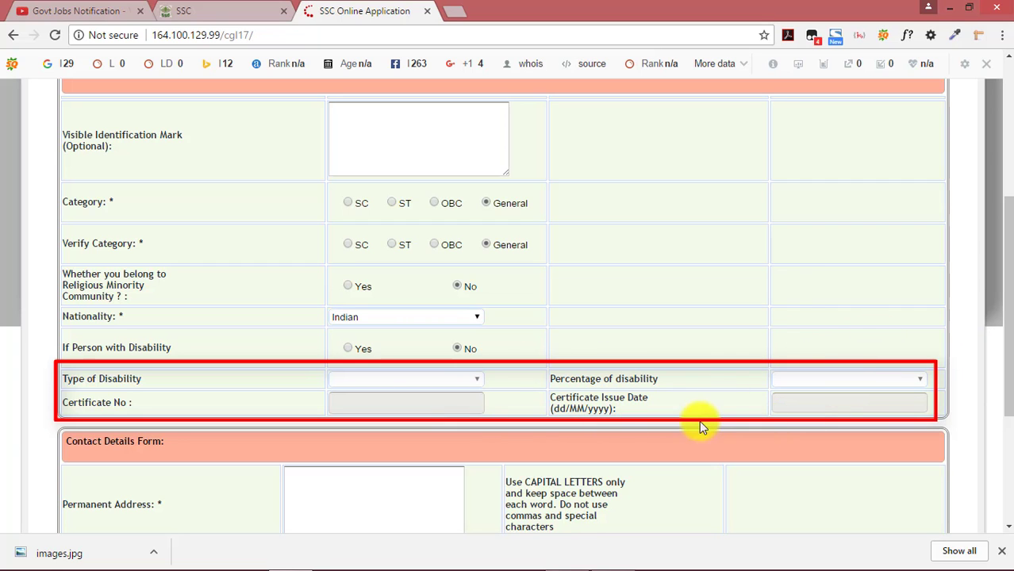
# Enter the permanent address, choose the home state and fill in the pincode
pyautogui.scroll(-3, 610, 305)
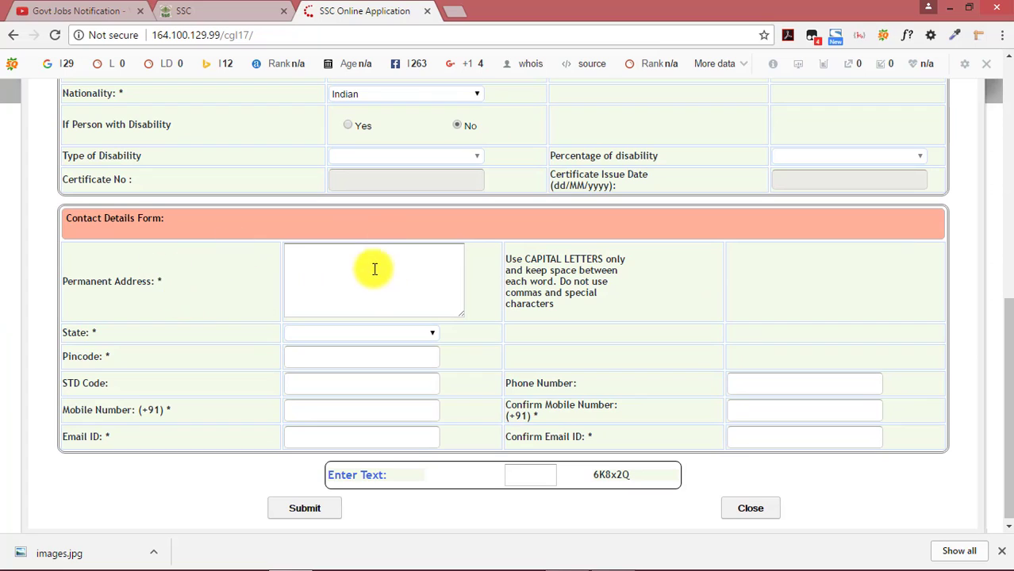
pyautogui.click(366, 271)
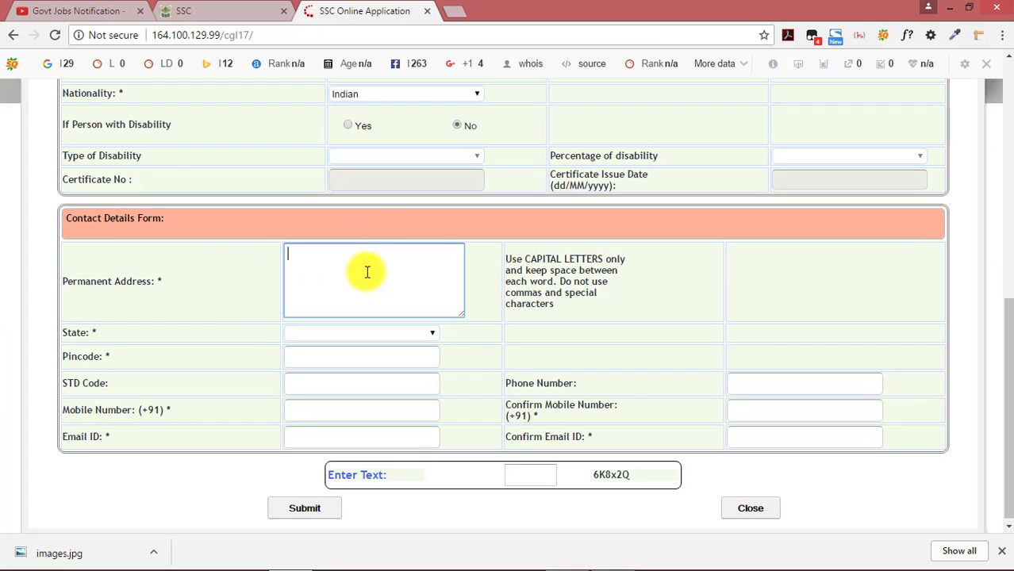
pyautogui.click(429, 336)
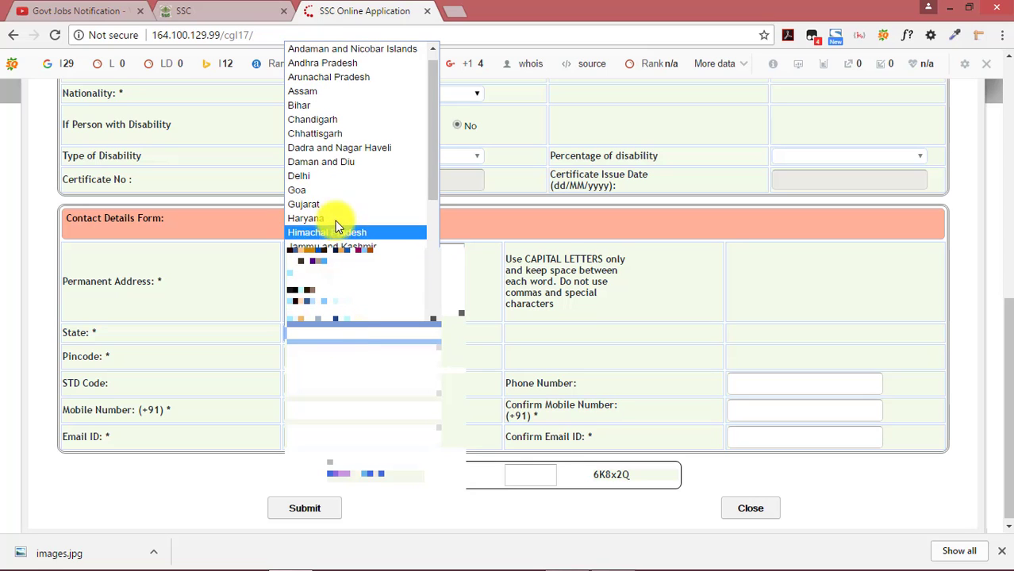
pyautogui.moveTo(436, 78); pyautogui.dragTo(435, 150)
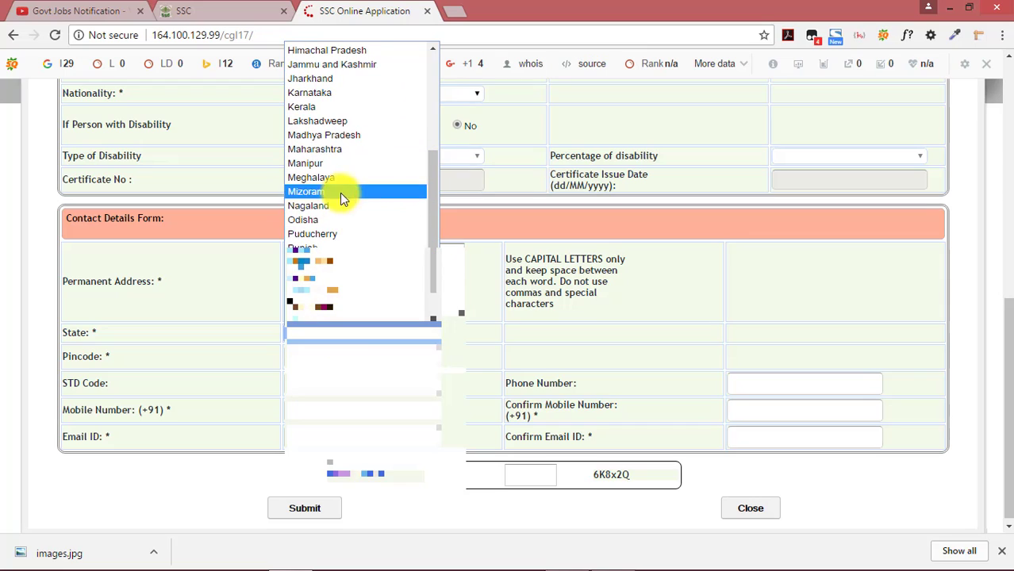
pyautogui.click(338, 220)
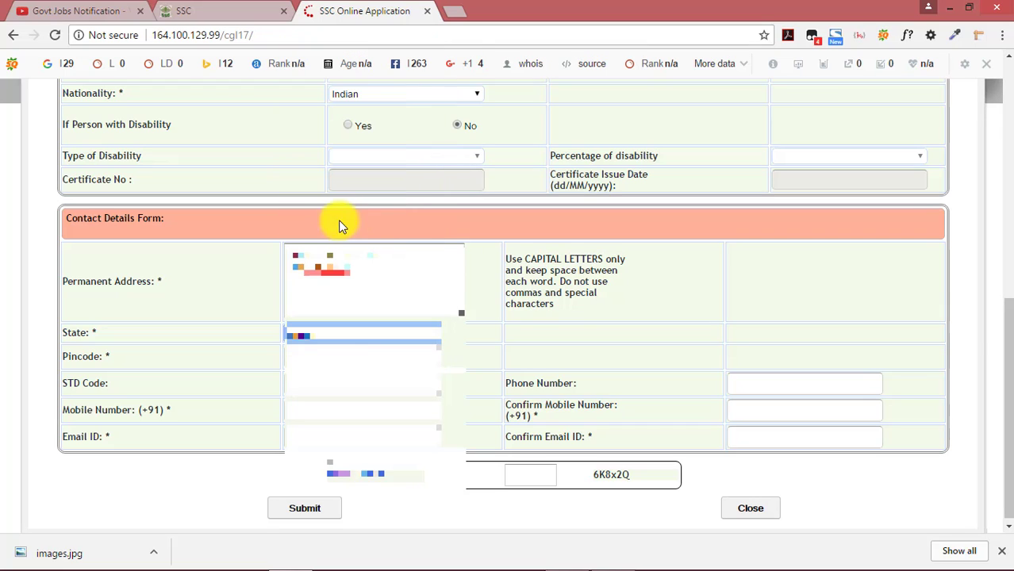
pyautogui.click(324, 360)
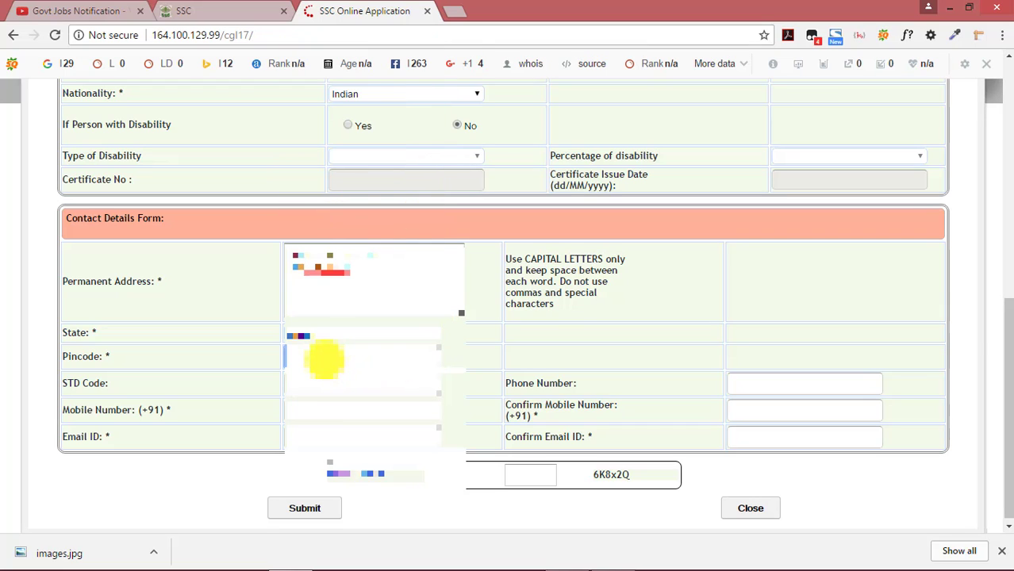
pyautogui.write('750')
# Fill in and confirm the mobile number and e-mail ID
pyautogui.click(329, 385)
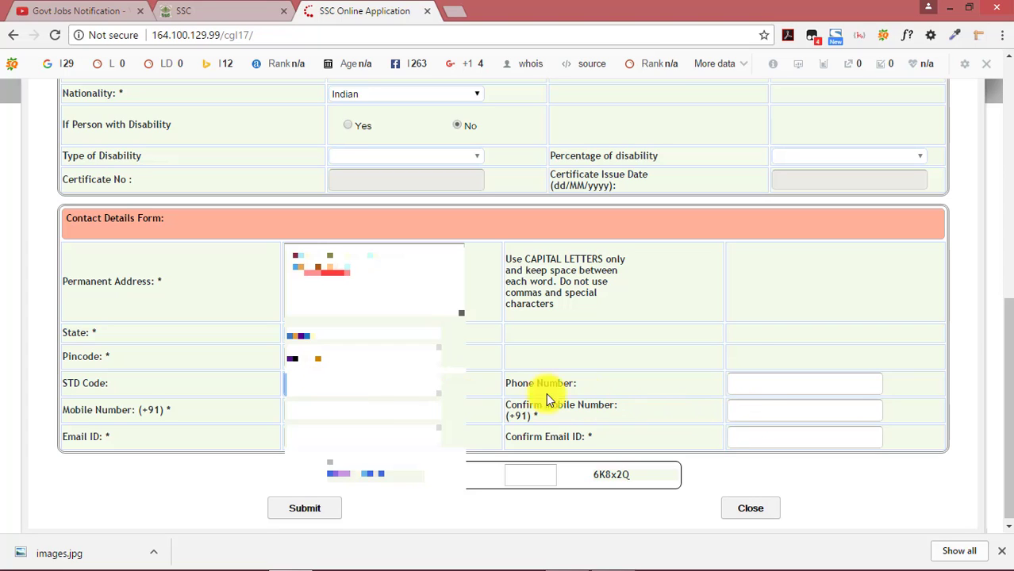
pyautogui.click(322, 410)
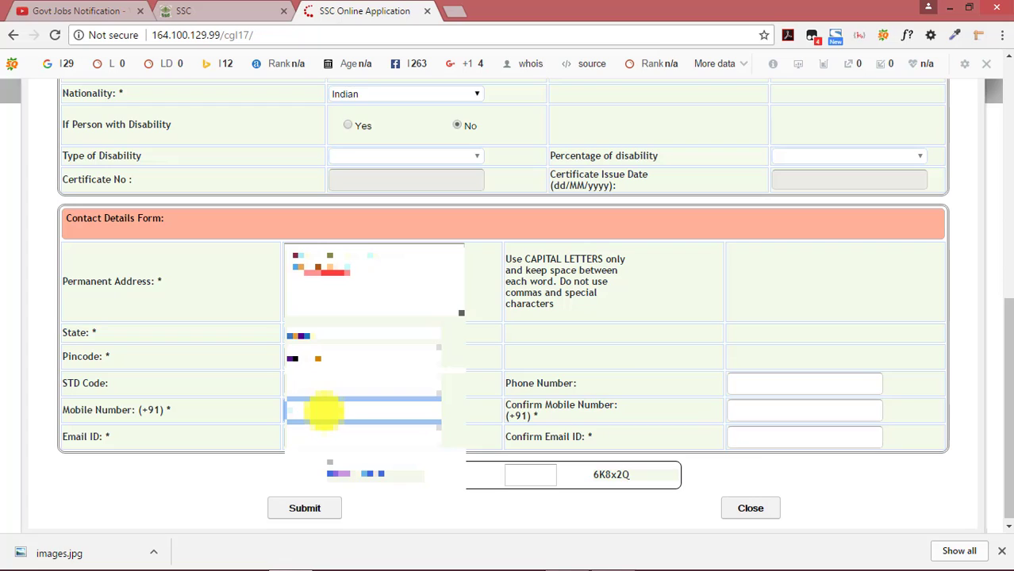
pyautogui.click(746, 411)
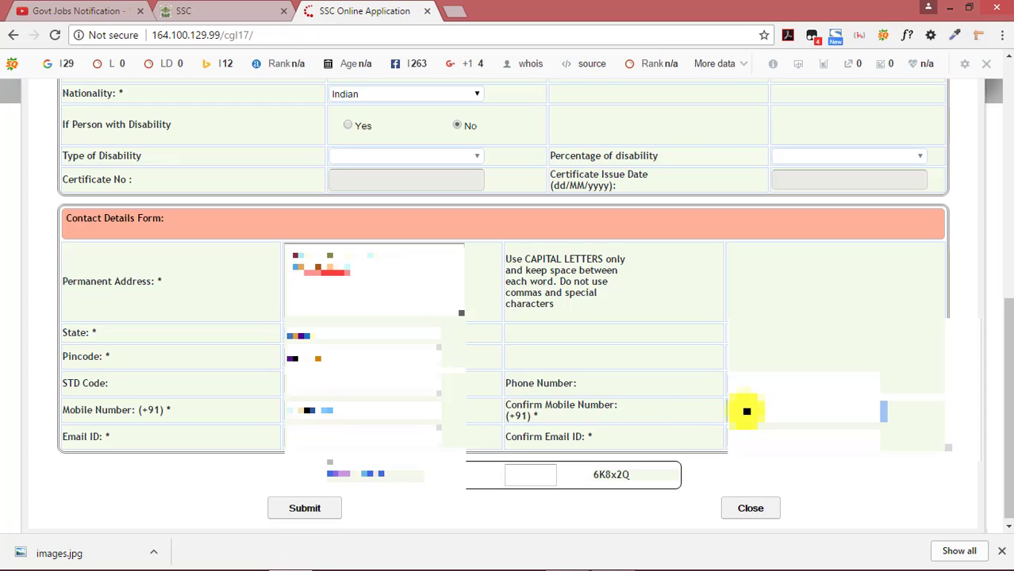
pyautogui.write('98')
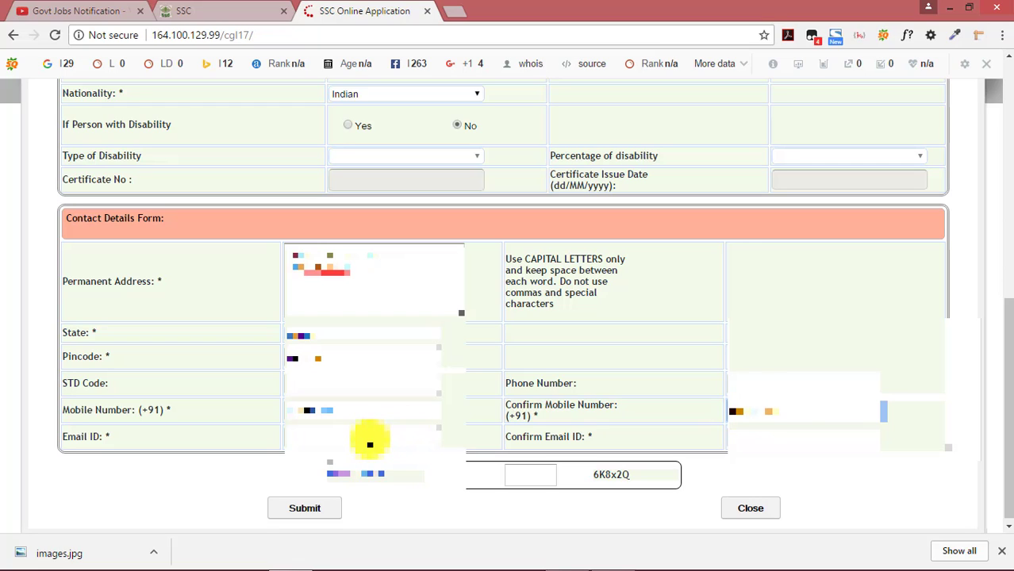
pyautogui.click(375, 428)
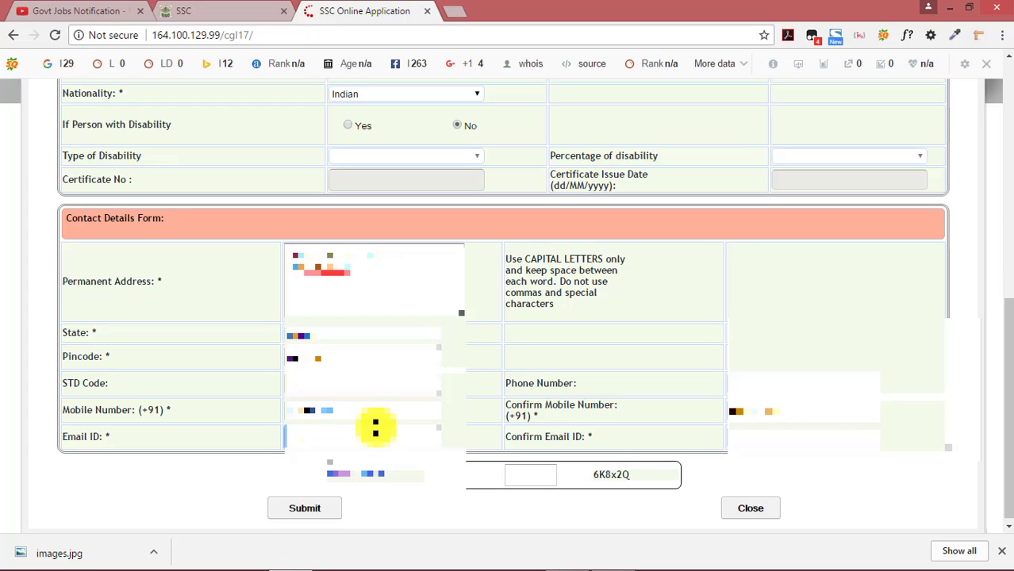
pyautogui.write('abcde')
pyautogui.click(527, 470)
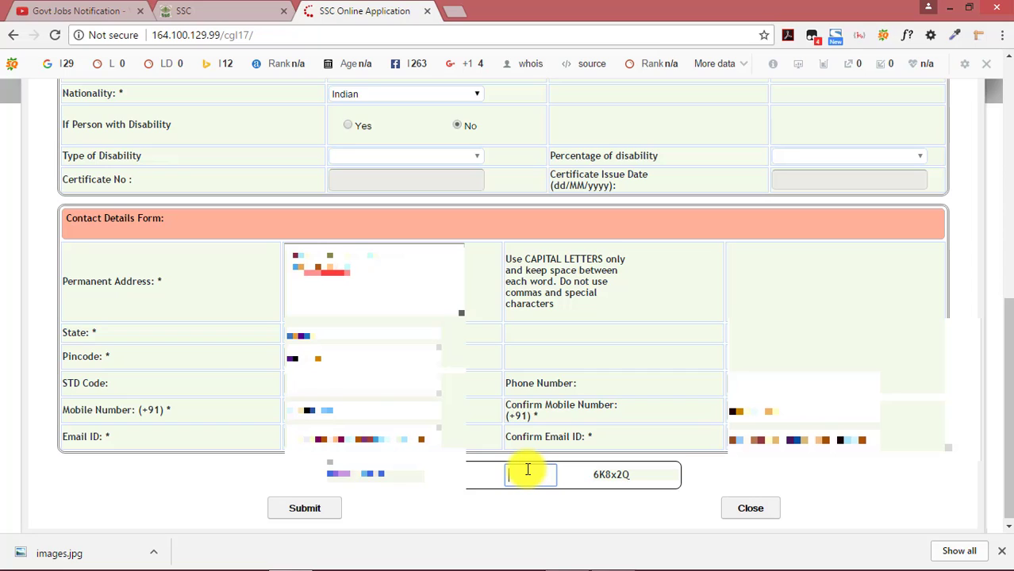
pyautogui.moveTo(589, 476); pyautogui.dragTo(636, 476)
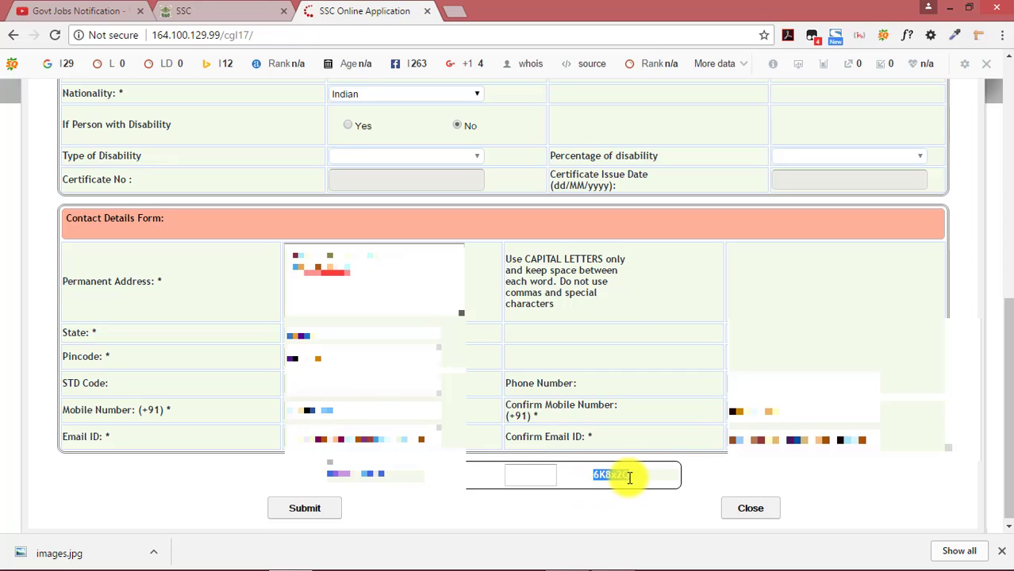
pyautogui.click(537, 472)
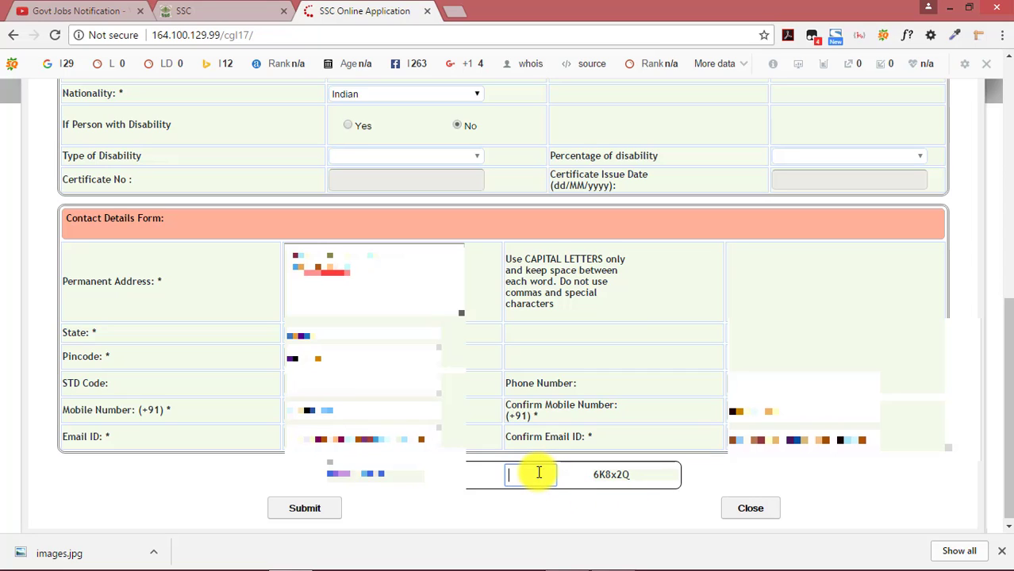
# Enter the displayed captcha and submit the registration form, confirming the prompt with OK
pyautogui.write('6K8x2Q')
pyautogui.scroll(5, 334, 398)
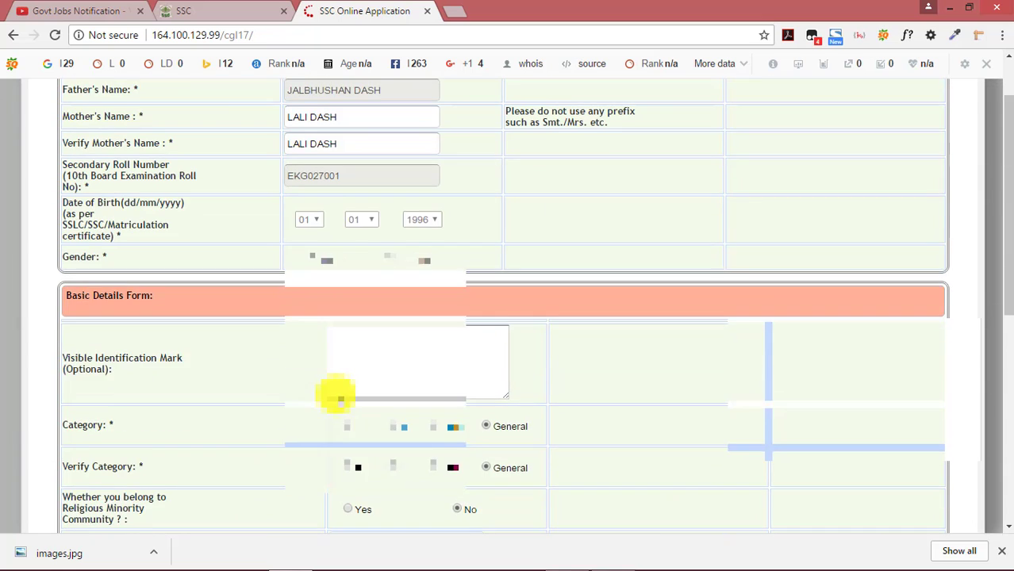
pyautogui.scroll(1, 337, 394)
pyautogui.scroll(-7, 339, 236)
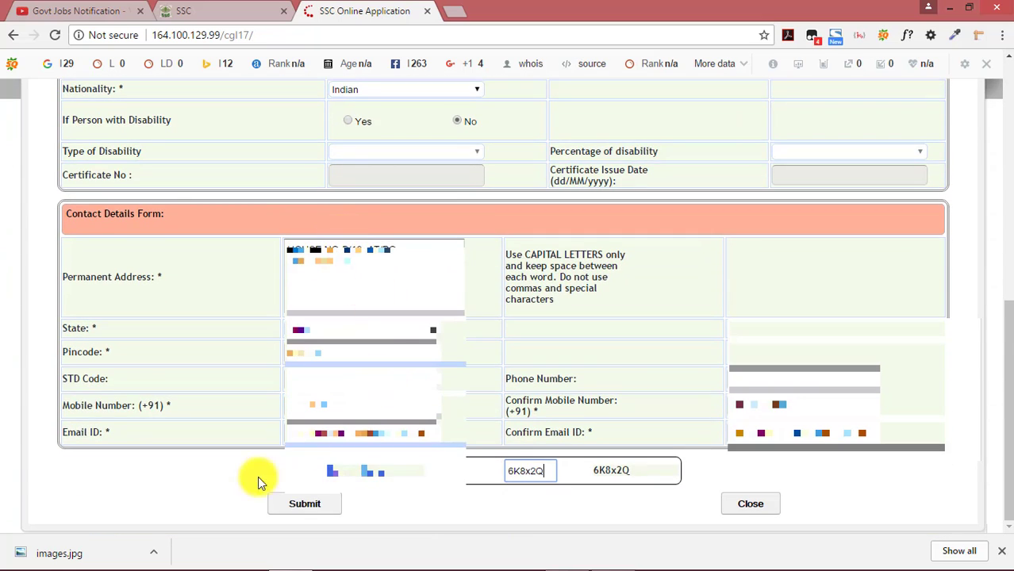
pyautogui.click(290, 505)
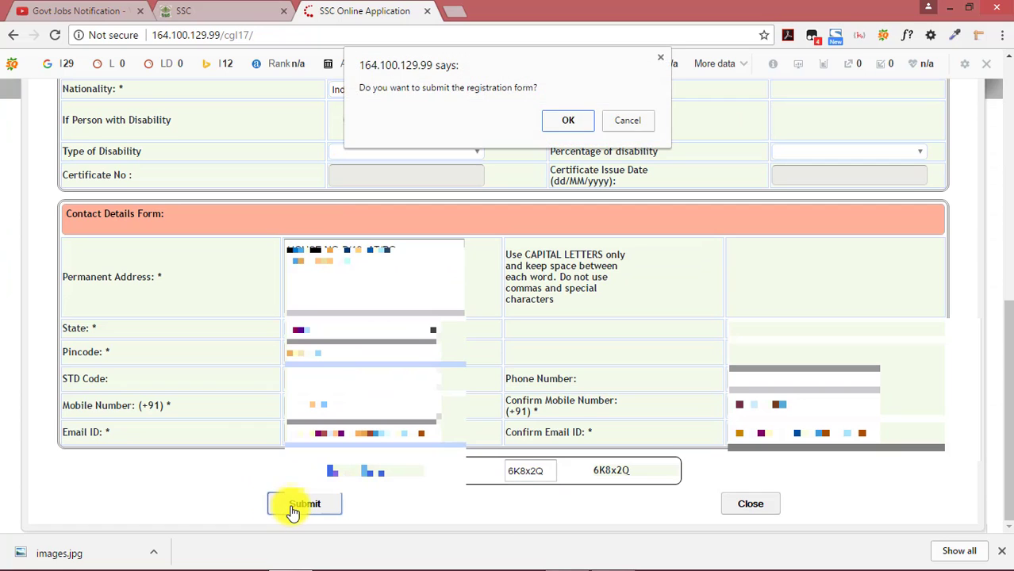
pyautogui.click(567, 121)
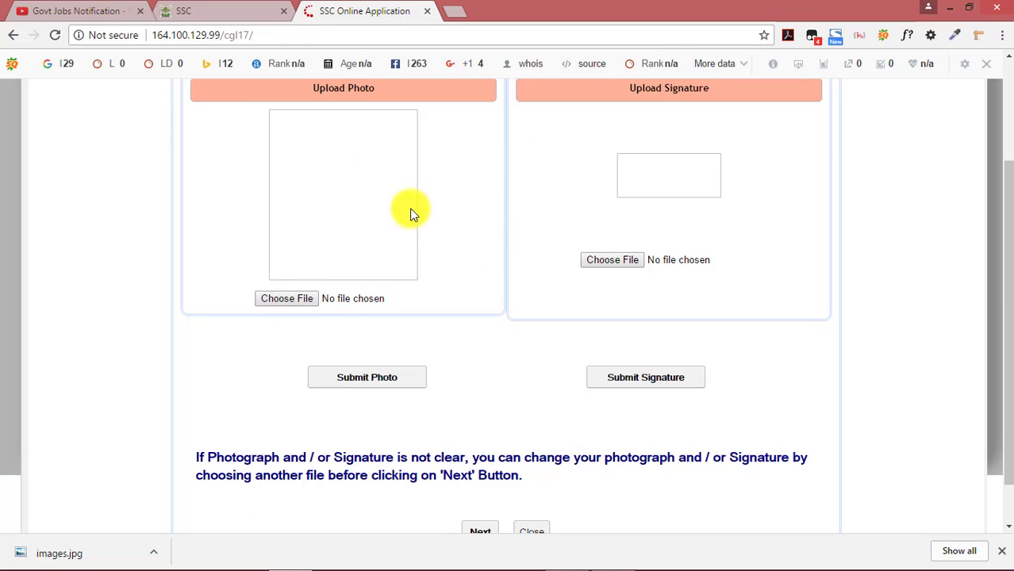
# Open the photo and signature file pickers from the sign and photo folder, then cancel both
pyautogui.scroll(1, 412, 207)
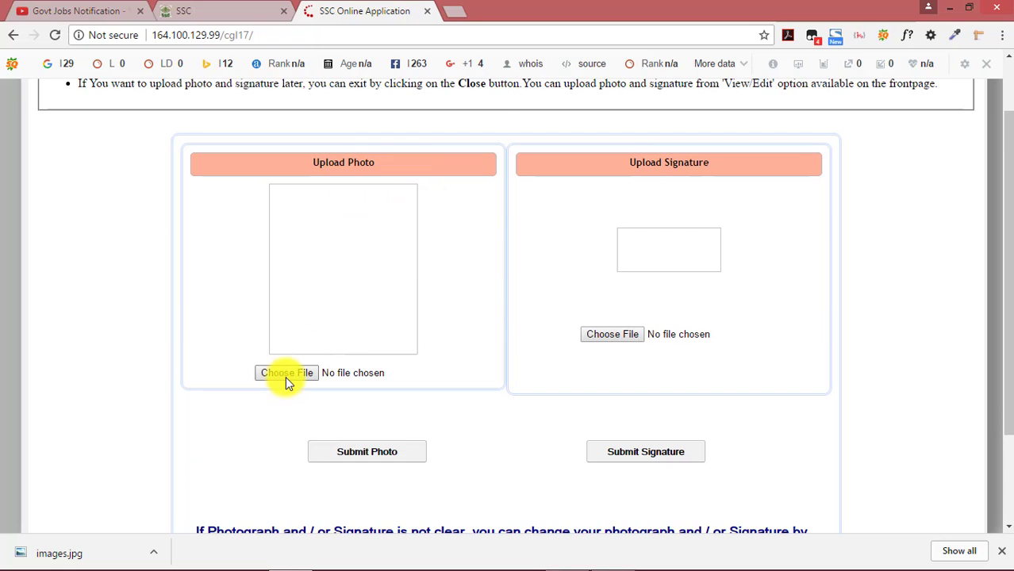
pyautogui.click(287, 372)
pyautogui.scroll(-5, 494, 161)
pyautogui.scroll(-3, 498, 184)
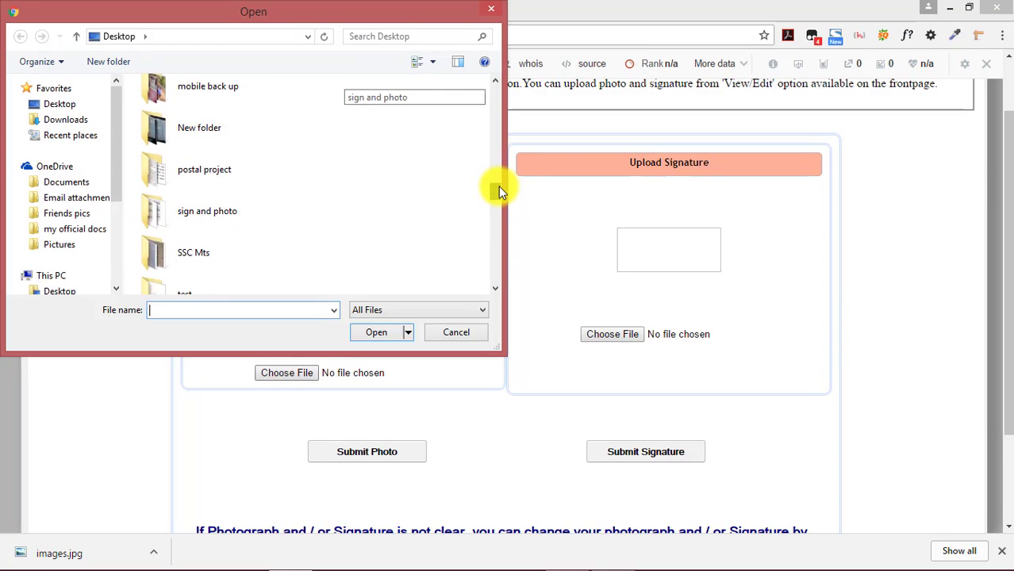
pyautogui.doubleClick(495, 187)
pyautogui.scroll(1, 429, 246)
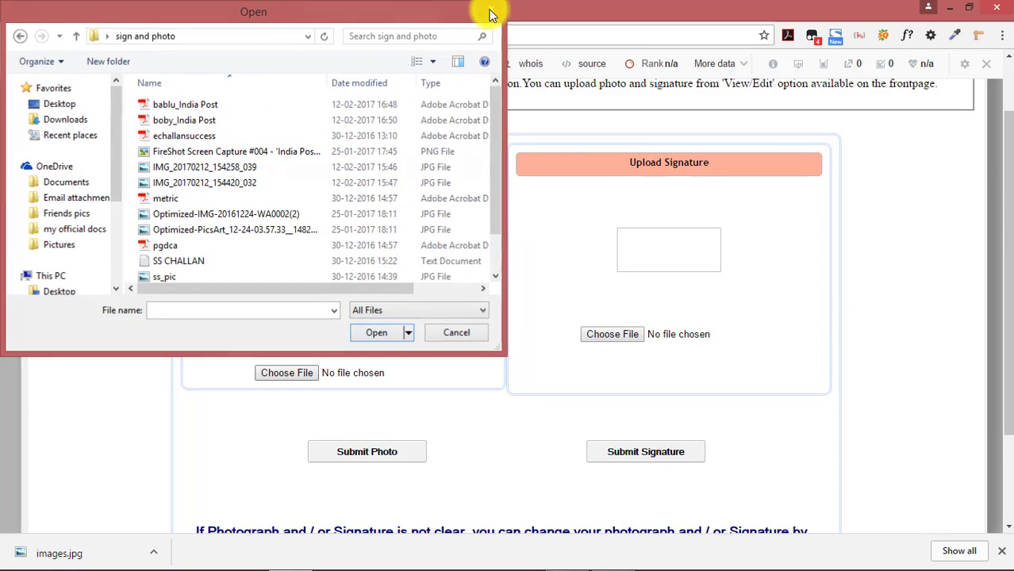
pyautogui.click(491, 9)
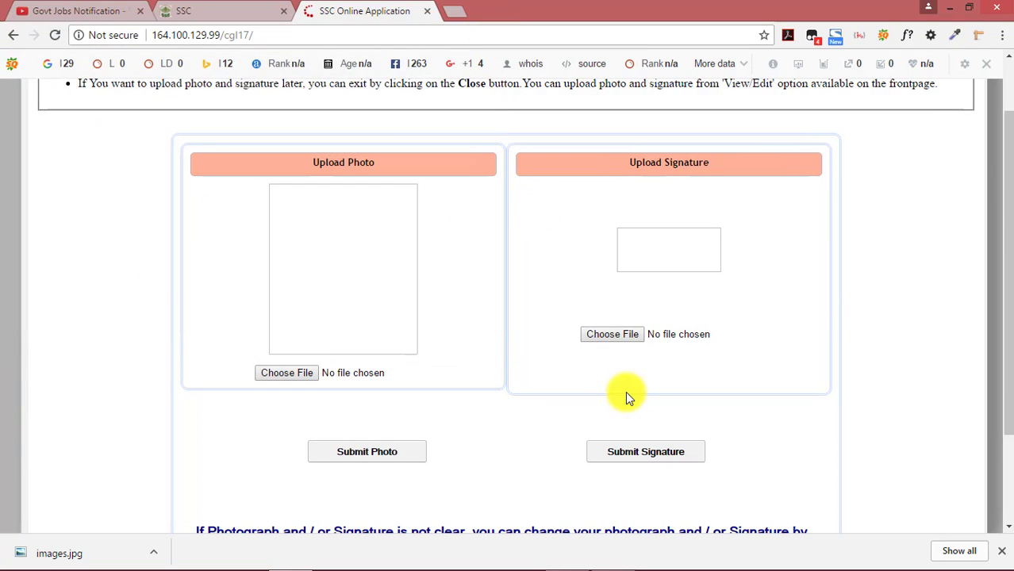
pyautogui.click(611, 337)
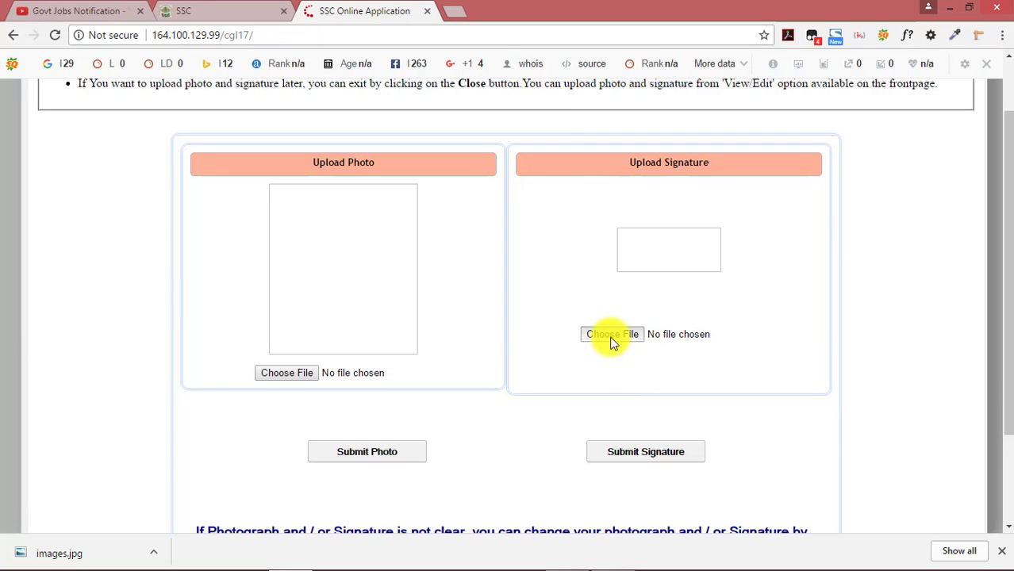
pyautogui.click(458, 330)
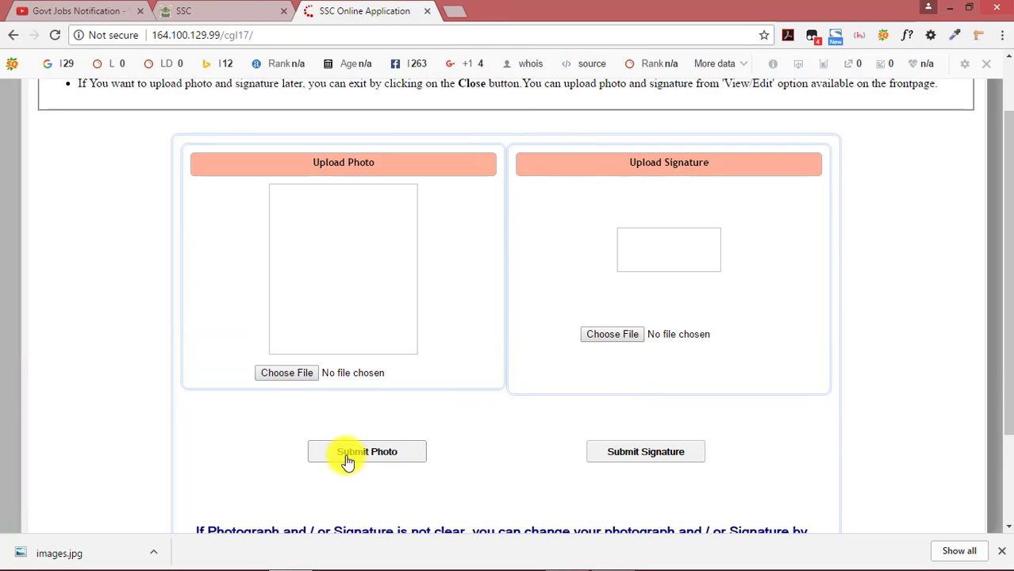
# Continue past the photo and signature step and acknowledge the alert
pyautogui.scroll(-1, 578, 428)
pyautogui.scroll(-1, 577, 428)
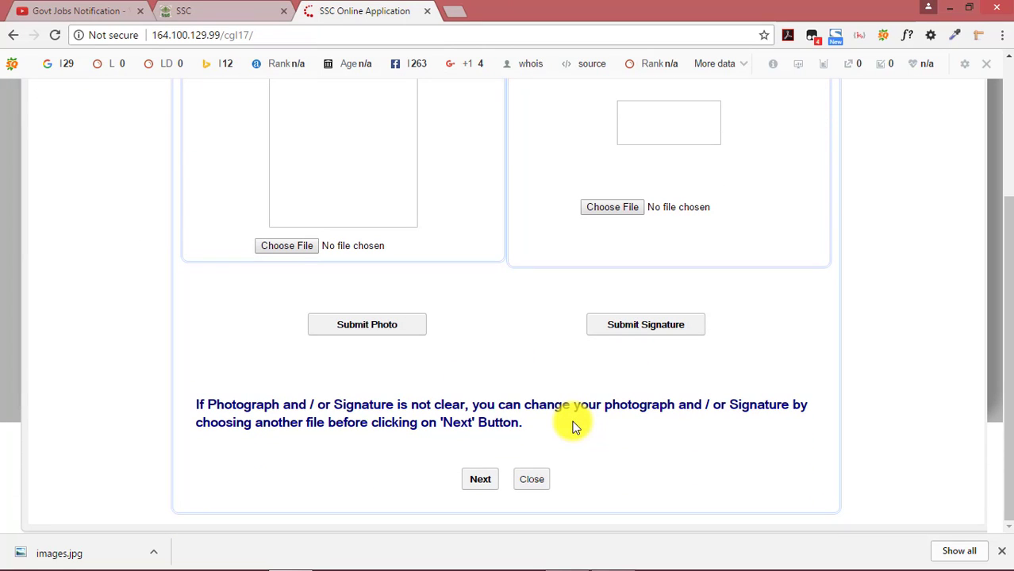
pyautogui.click(466, 476)
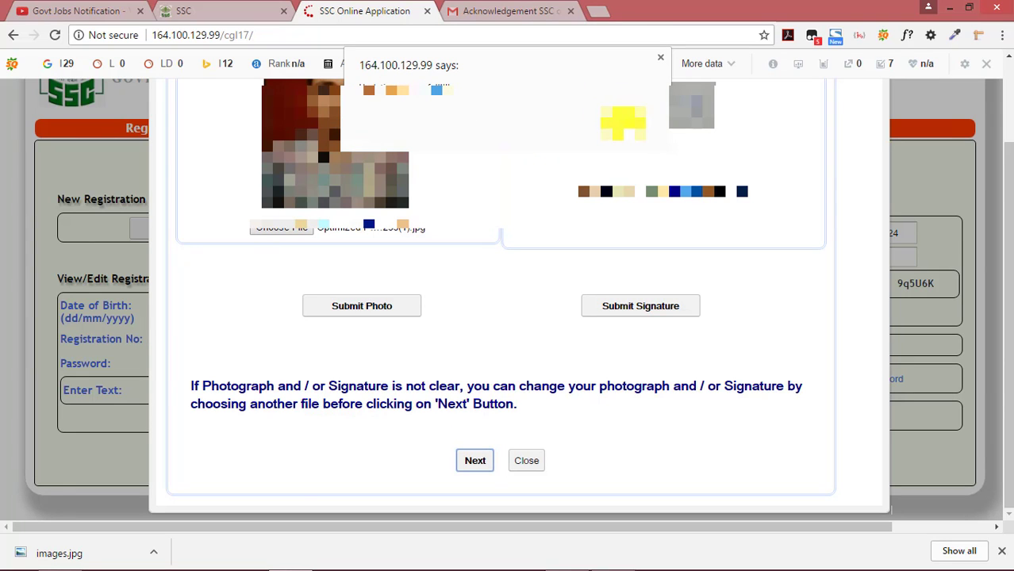
pyautogui.click(623, 121)
pyautogui.moveTo(805, 568)
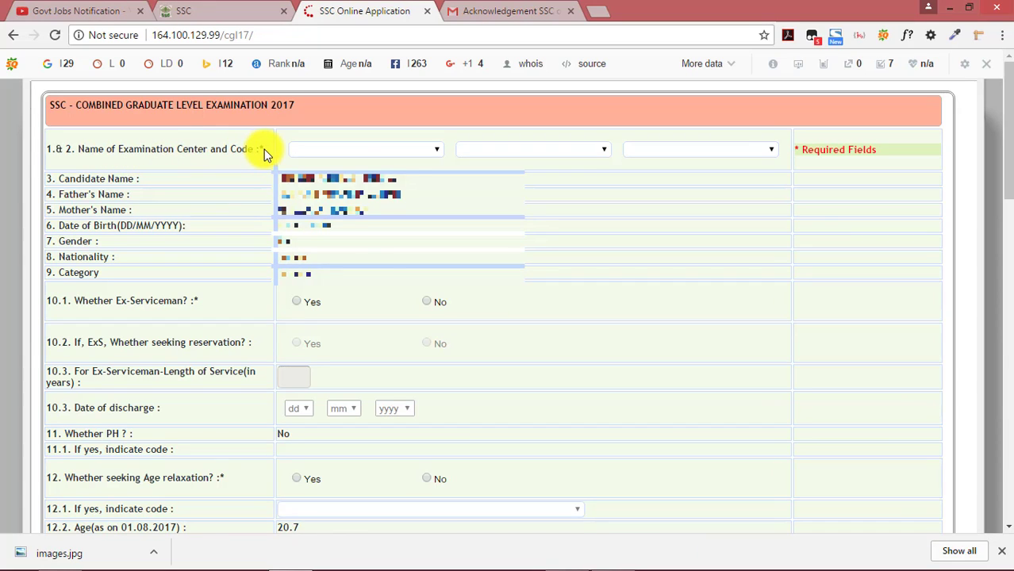
# Choose ER-Sambalpur(4609), ER-Bhubaneshwar(4604) and ER-Cuttack(4605) as the three exam centre preferences
pyautogui.click(437, 151)
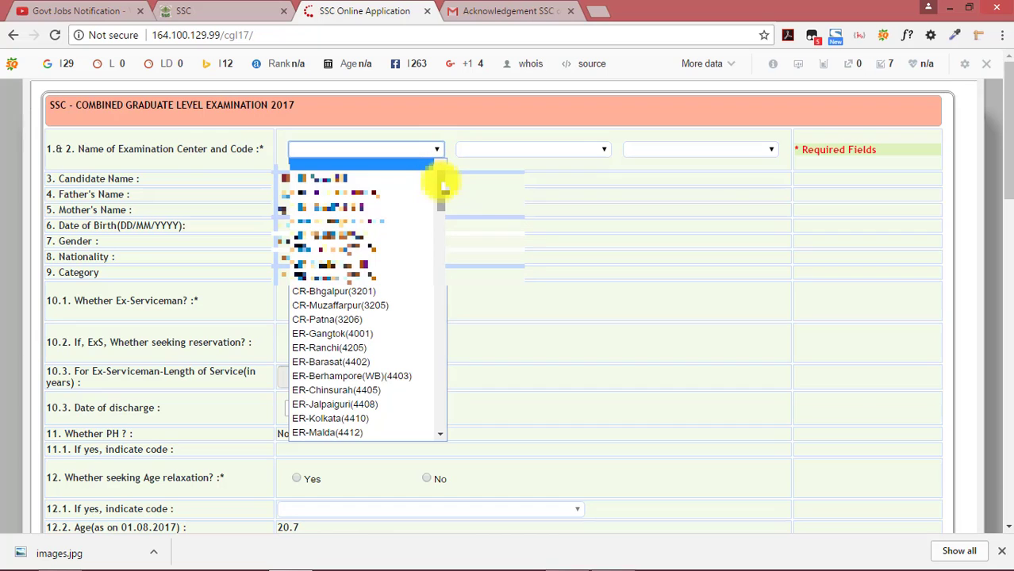
pyautogui.moveTo(442, 186)
pyautogui.mouseDown()
pyautogui.moveTo(444, 223)
pyautogui.moveTo(437, 170)
pyautogui.mouseUp()
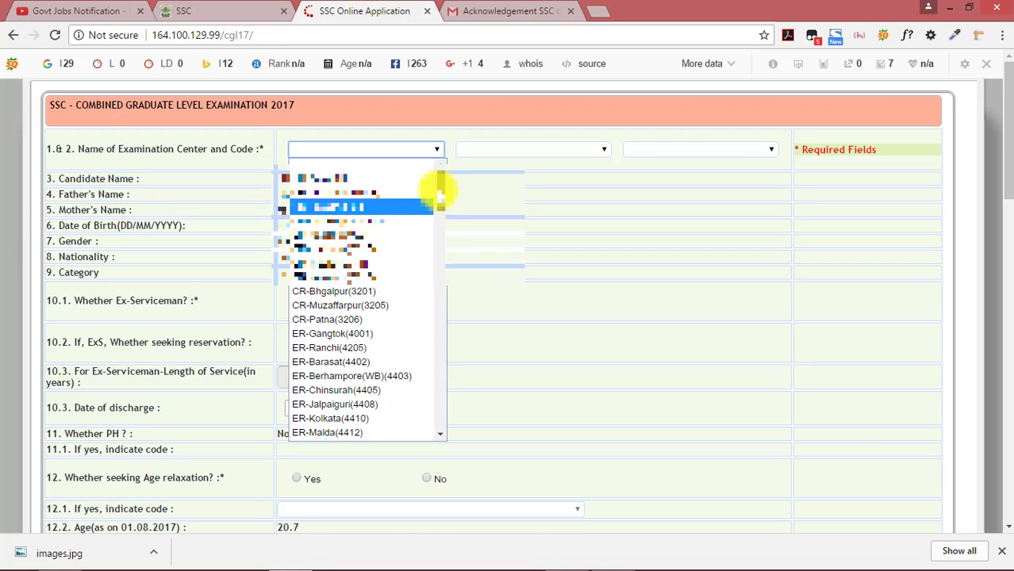
pyautogui.moveTo(440, 190); pyautogui.dragTo(442, 231)
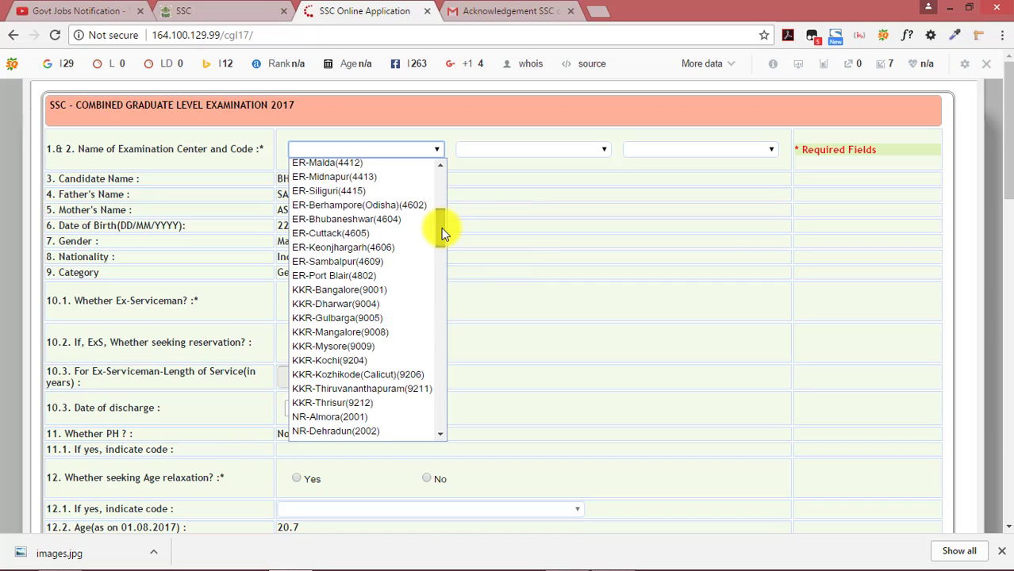
pyautogui.moveTo(441, 228)
pyautogui.mouseDown()
pyautogui.moveTo(441, 188)
pyautogui.moveTo(444, 229)
pyautogui.mouseUp()
pyautogui.scroll(-2, 442, 228)
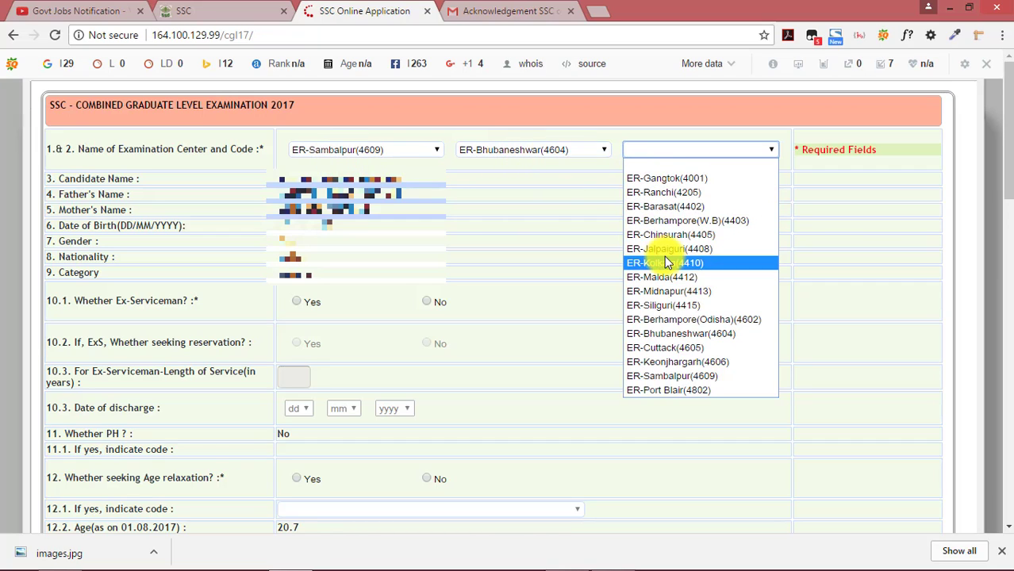
pyautogui.click(676, 347)
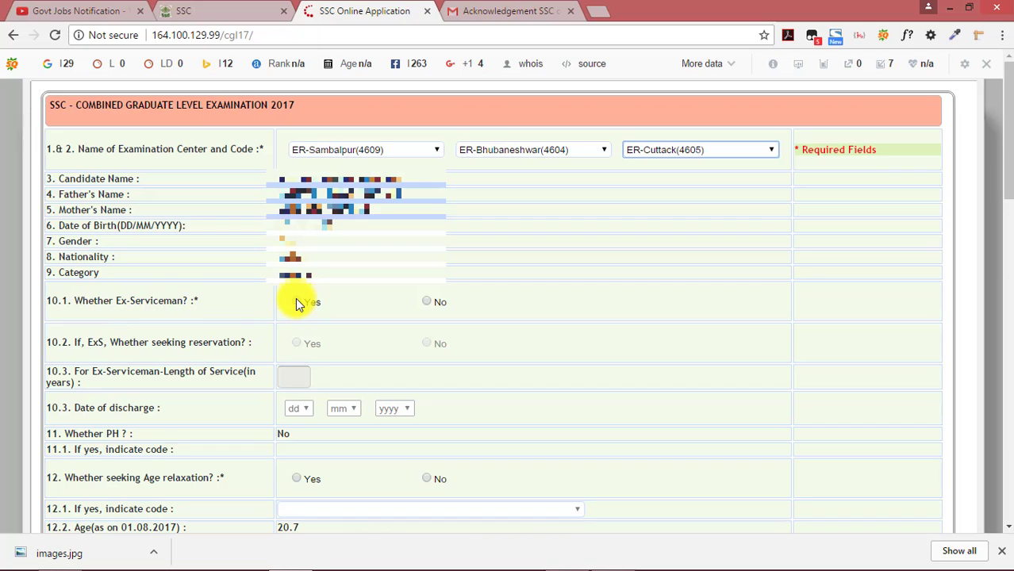
# Answer No to the ex-serviceman and age relaxation questions
pyautogui.click(427, 302)
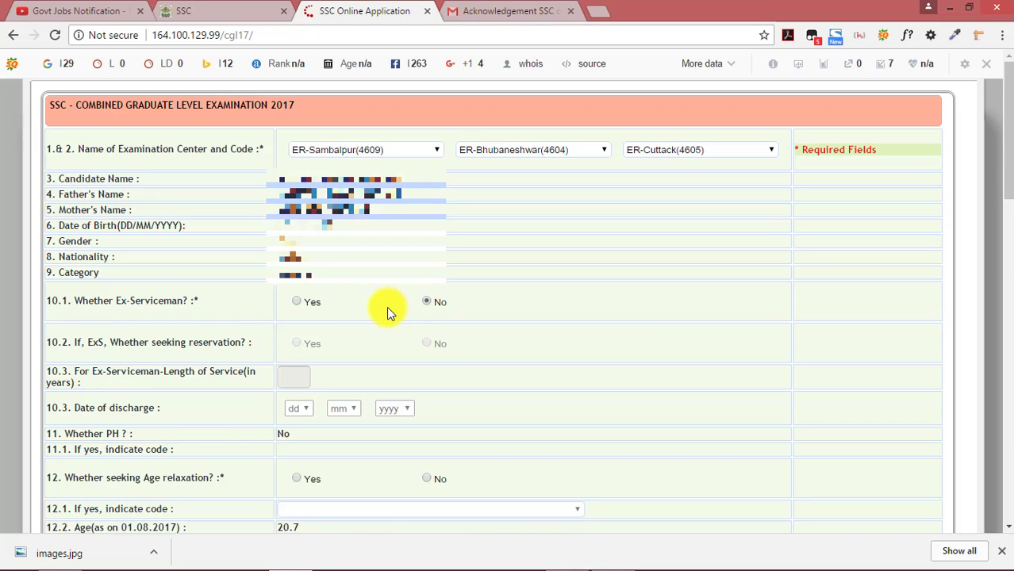
pyautogui.scroll(-4, 387, 306)
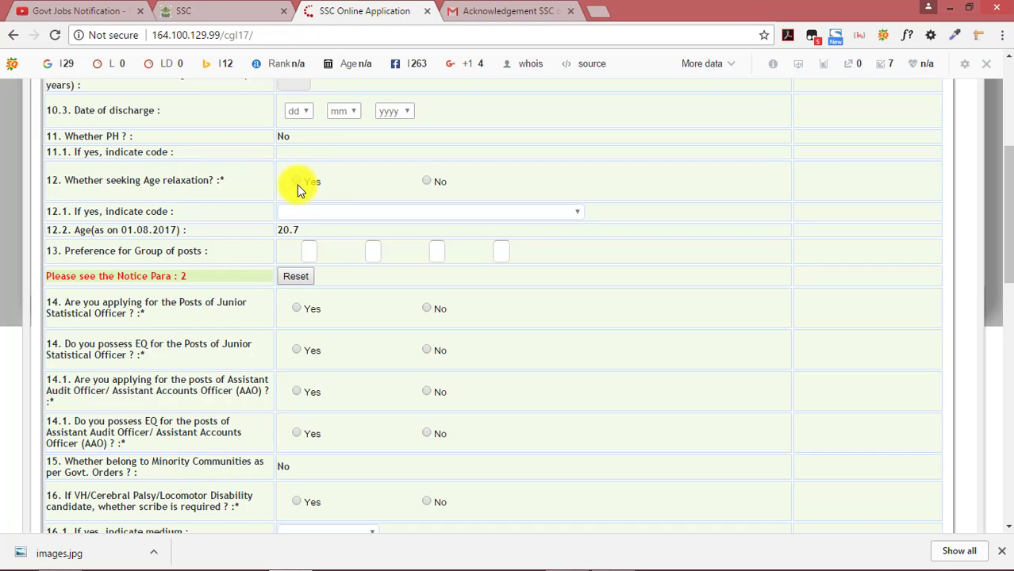
pyautogui.click(425, 182)
pyautogui.scroll(-1, 306, 197)
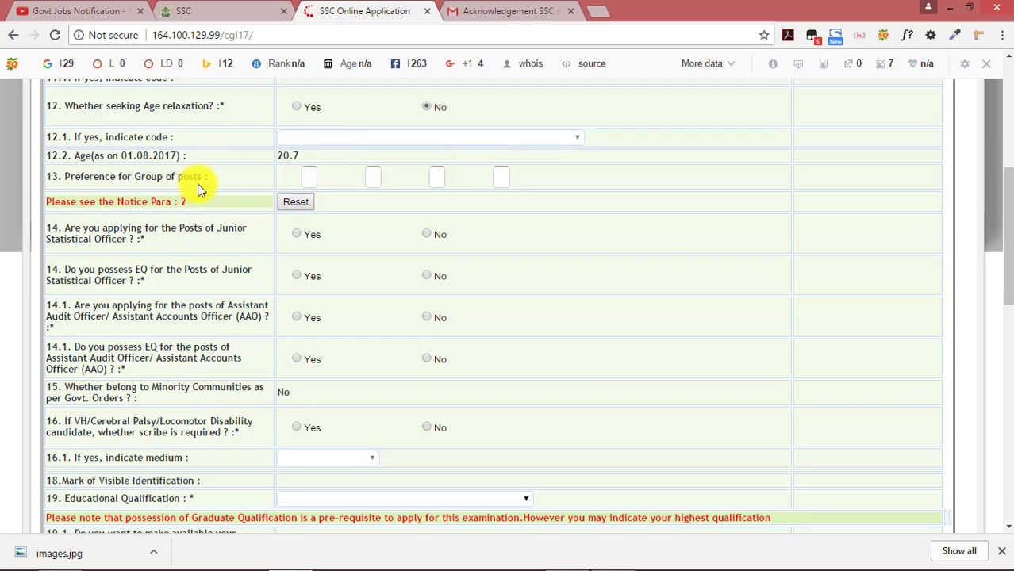
# Answer No to all four question 14 items on the JSO and AAO posts
pyautogui.click(307, 177)
pyautogui.click(374, 176)
pyautogui.click(435, 177)
pyautogui.click(498, 175)
pyautogui.click(428, 318)
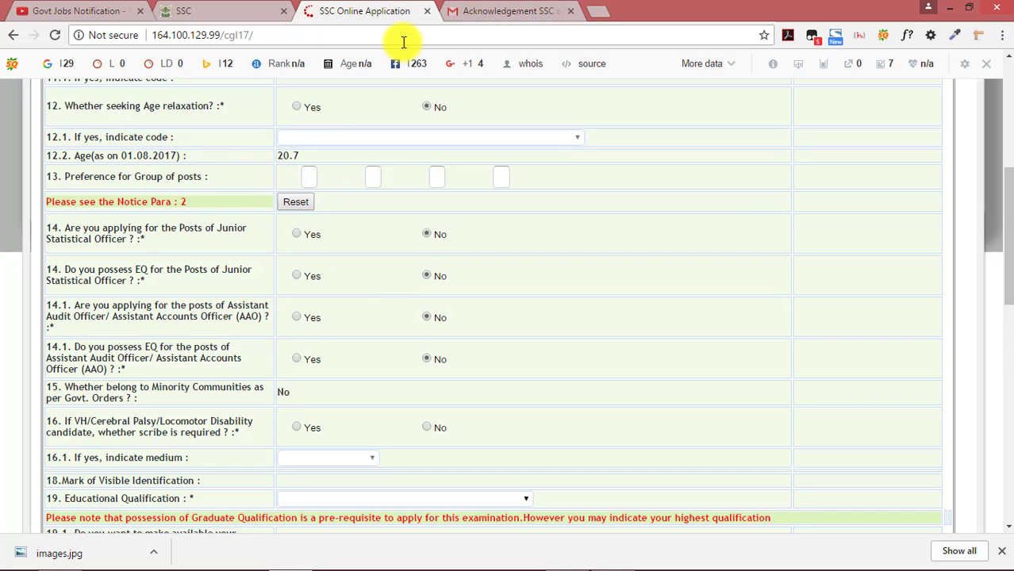
pyautogui.click(240, 10)
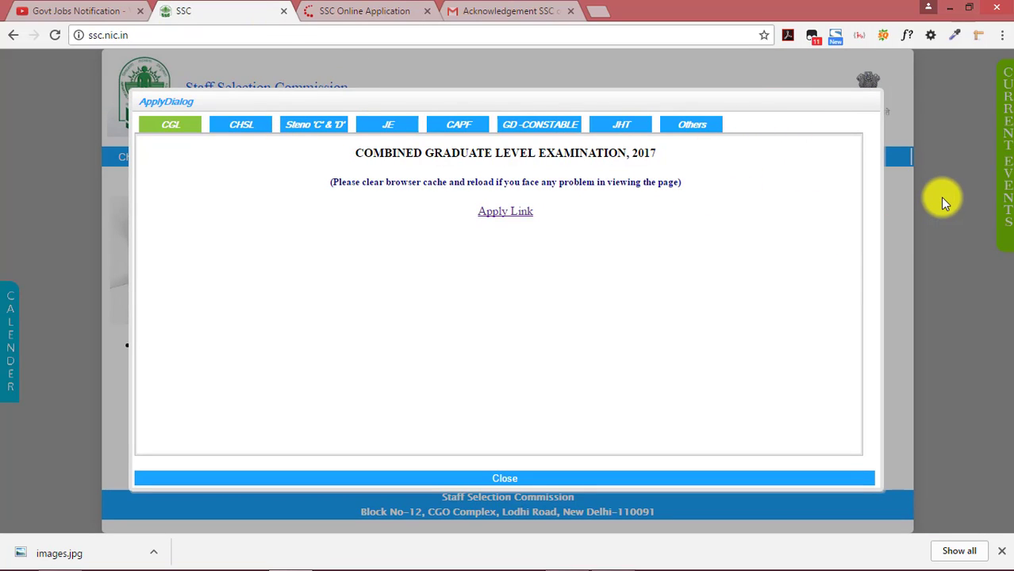
# Go from Google results to ssc.nic.in's CGL notices, then download and open CGLE2017Notice.pdf
pyautogui.click(14, 35)
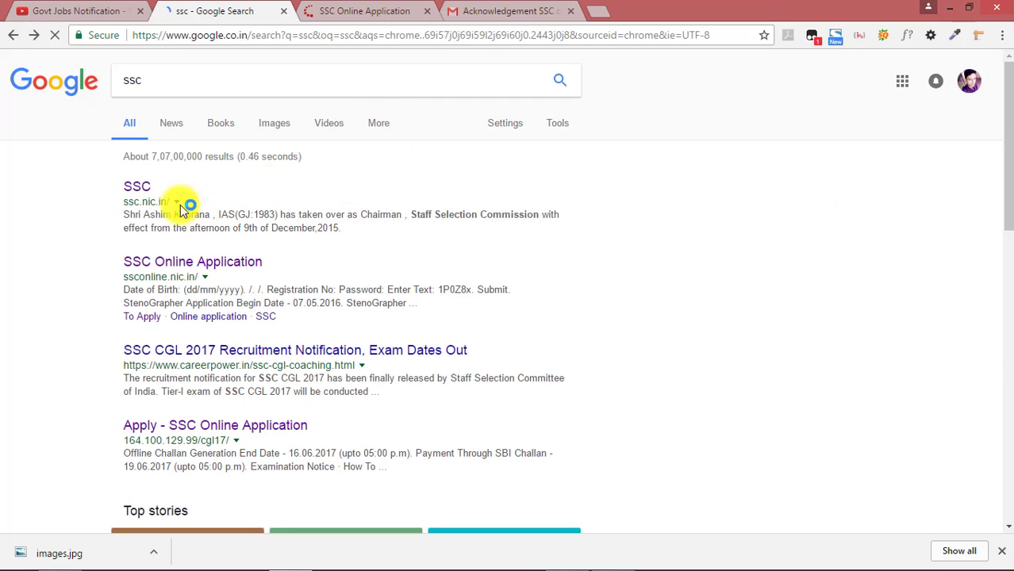
pyautogui.click(137, 188)
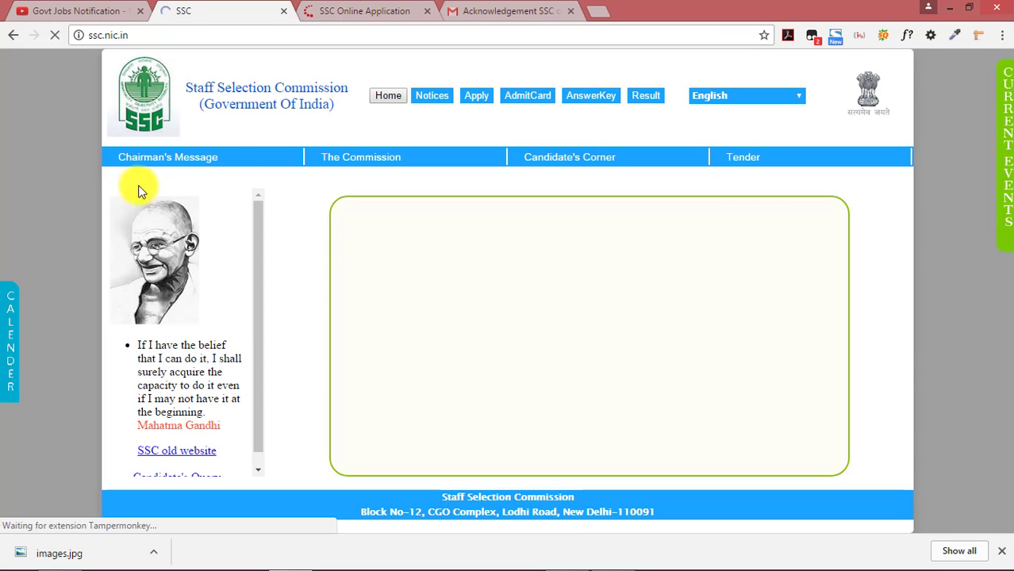
pyautogui.click(433, 97)
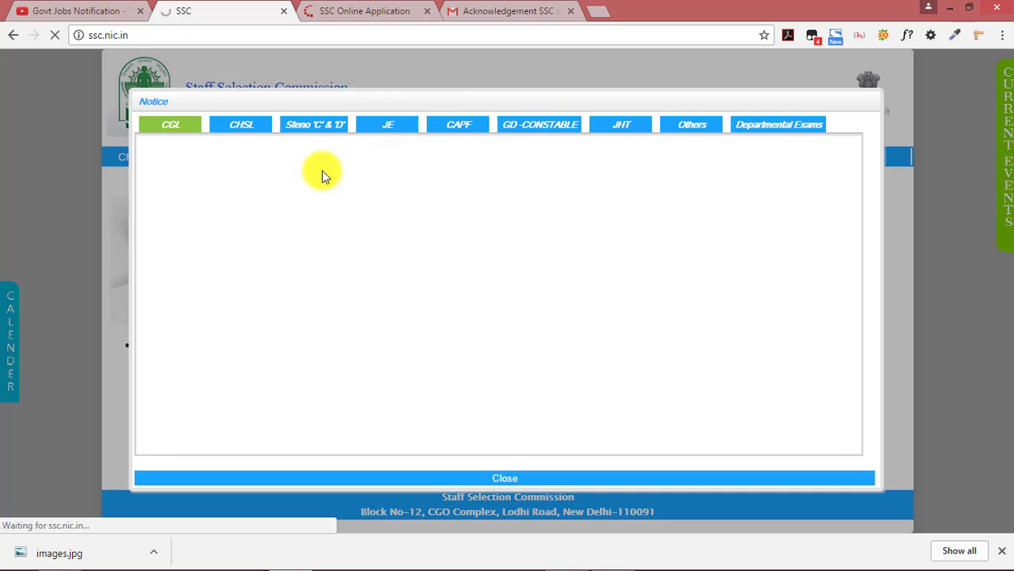
pyautogui.click(175, 129)
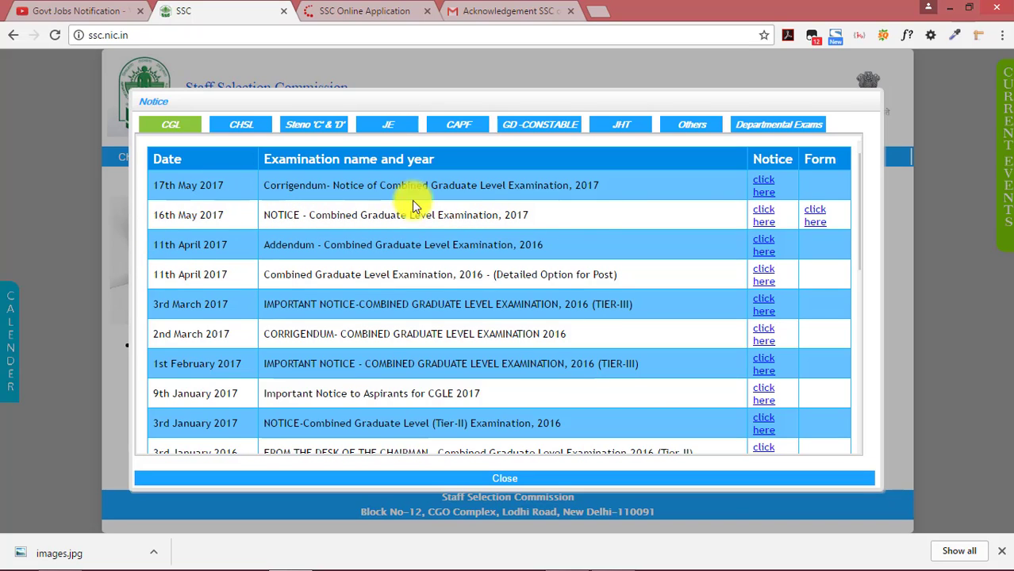
pyautogui.click(765, 218)
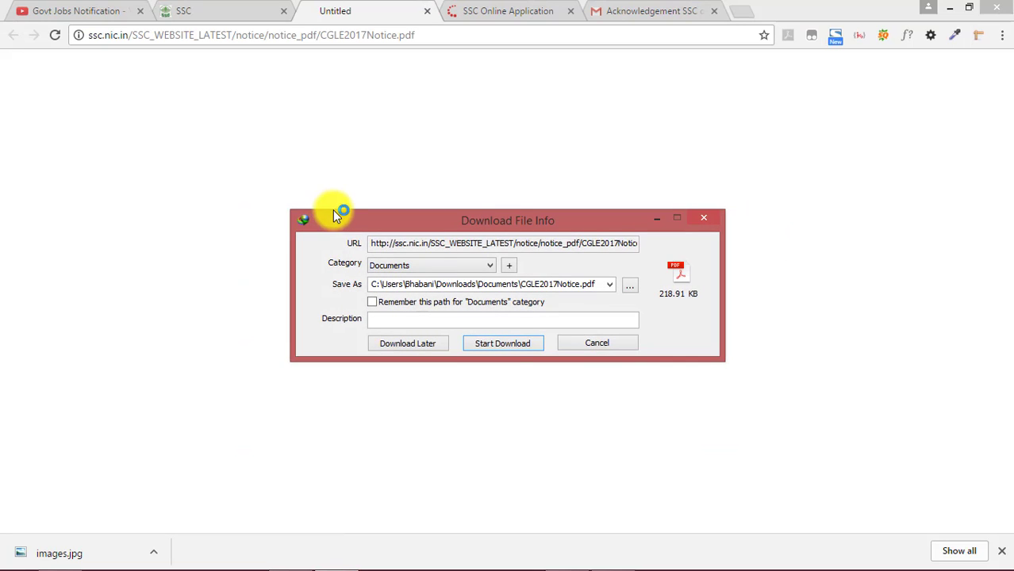
pyautogui.click(504, 347)
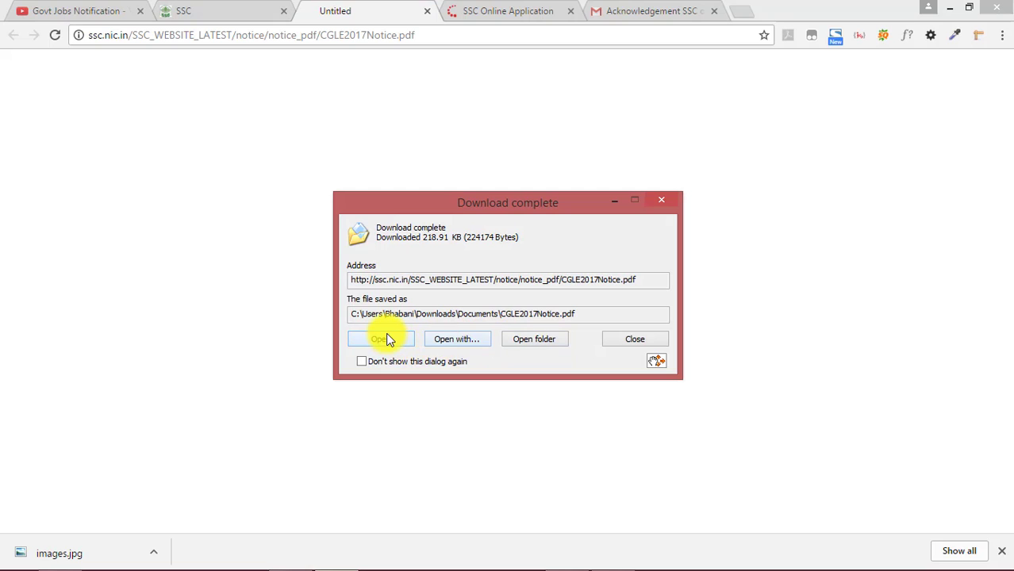
pyautogui.click(388, 338)
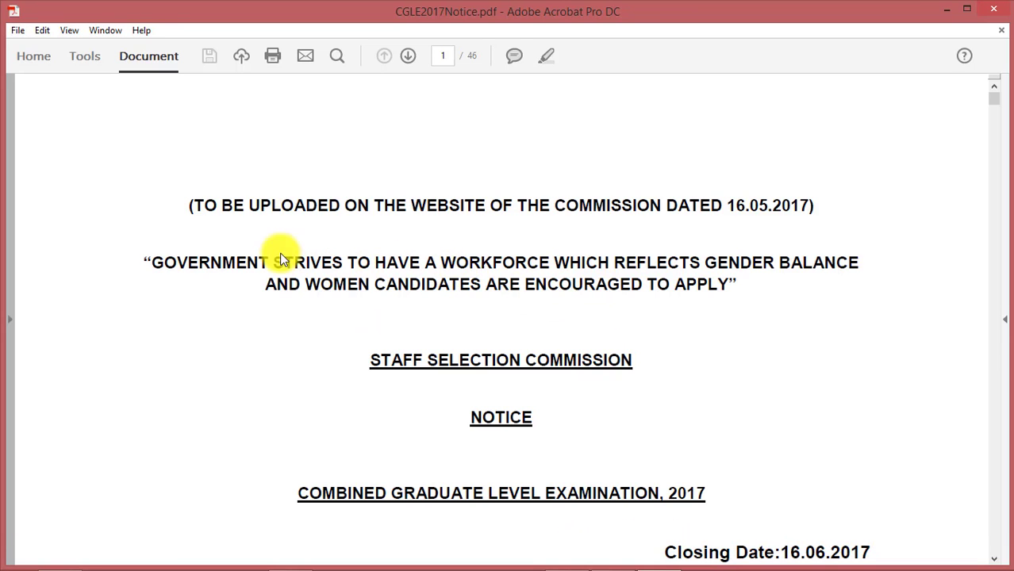
# Scroll through the post tables in CGLE2017Notice.pdf, then minimize Acrobat to return to Chrome
pyautogui.scroll(-3, 713, 254)
pyautogui.scroll(-15, 714, 266)
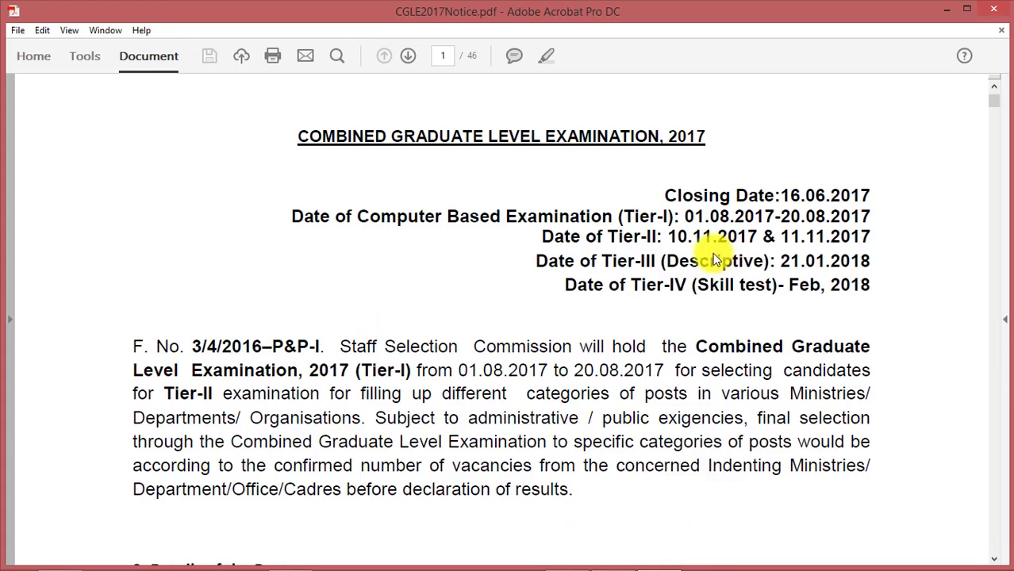
pyautogui.scroll(2, 349, 309)
pyautogui.scroll(4, 308, 290)
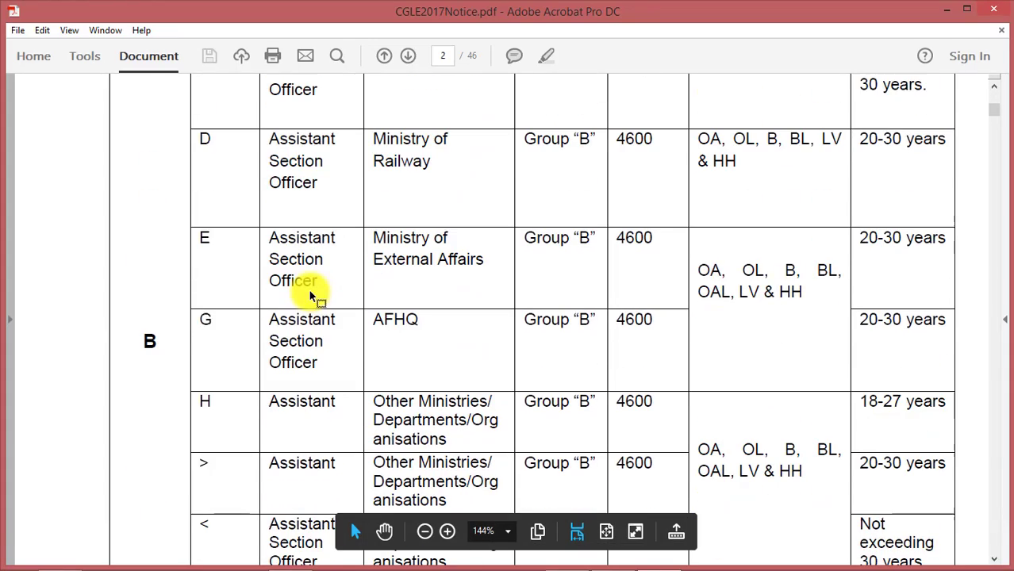
pyautogui.scroll(3, 285, 322)
pyautogui.scroll(6, 300, 319)
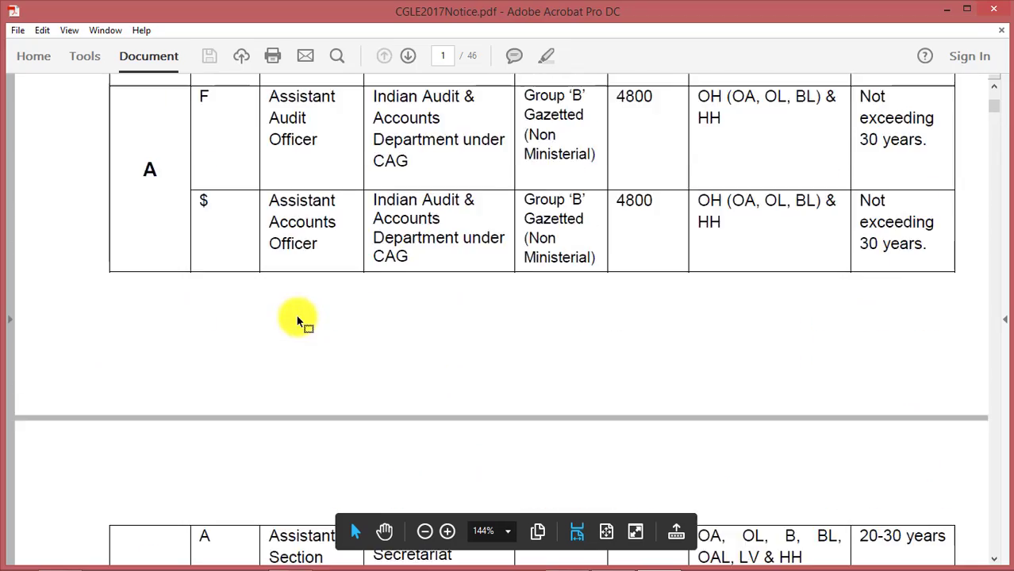
pyautogui.scroll(-17, 323, 358)
pyautogui.scroll(-15, 323, 351)
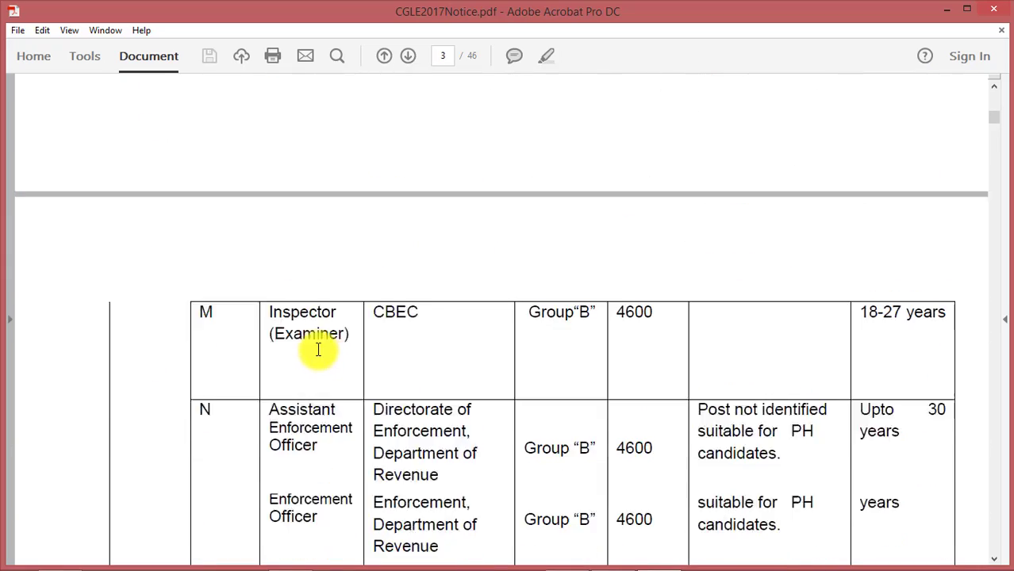
pyautogui.scroll(-20, 242, 304)
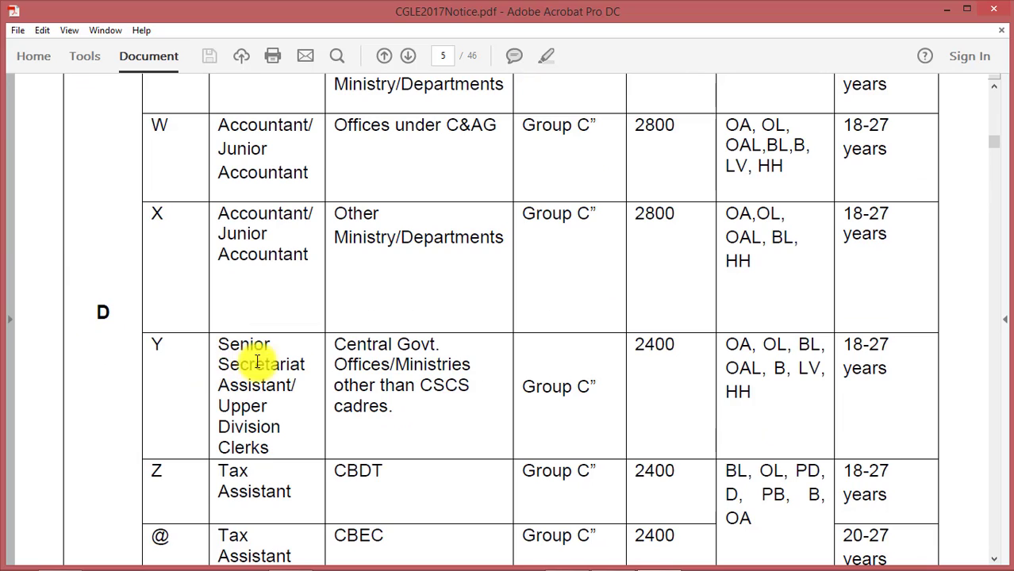
pyautogui.scroll(5, 335, 358)
pyautogui.click(951, 9)
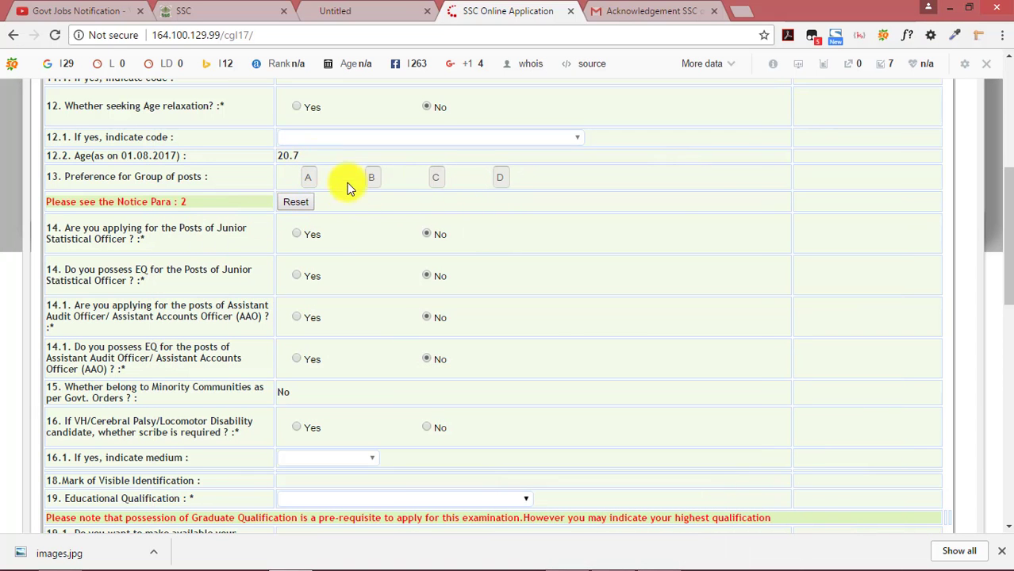
# Select B.Sc as the educational qualification
pyautogui.scroll(-3, 317, 238)
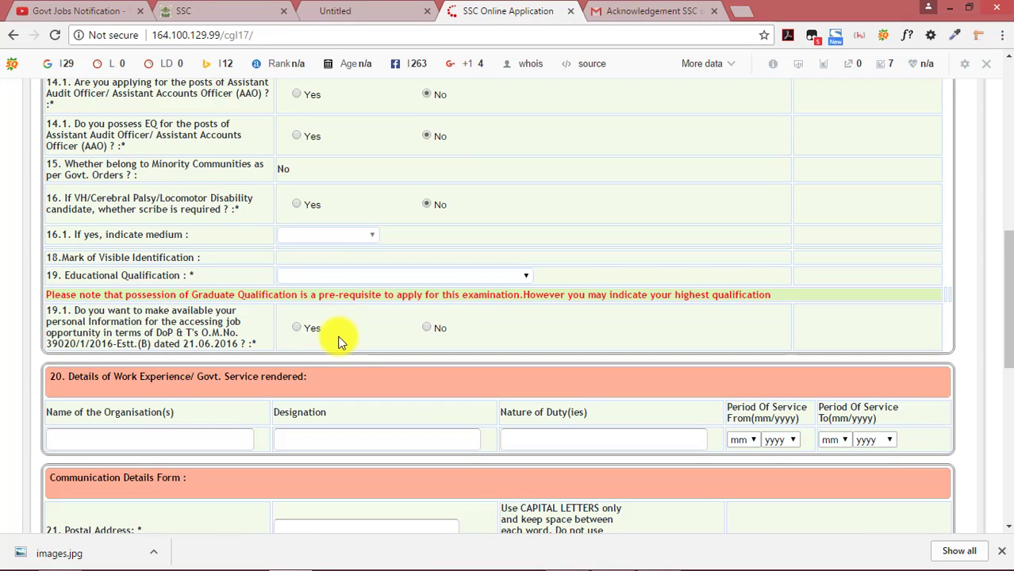
pyautogui.click(493, 278)
pyautogui.scroll(-3, 470, 308)
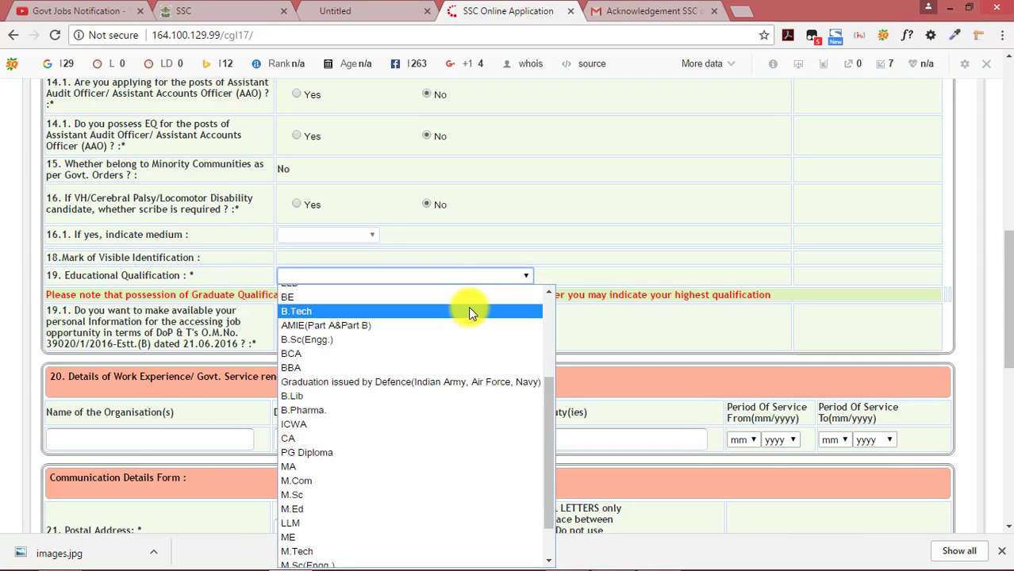
pyautogui.scroll(3, 468, 311)
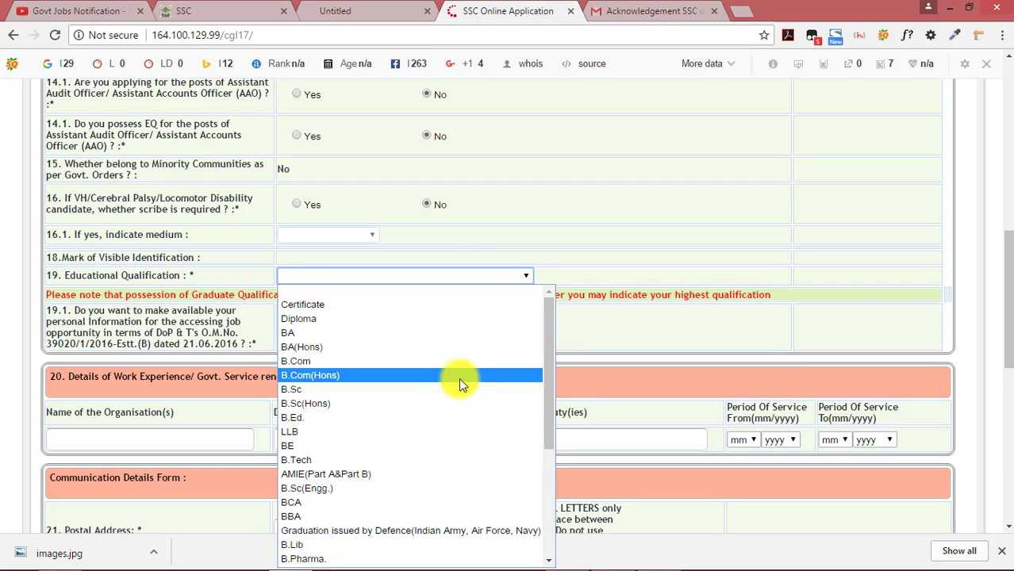
pyautogui.click(460, 389)
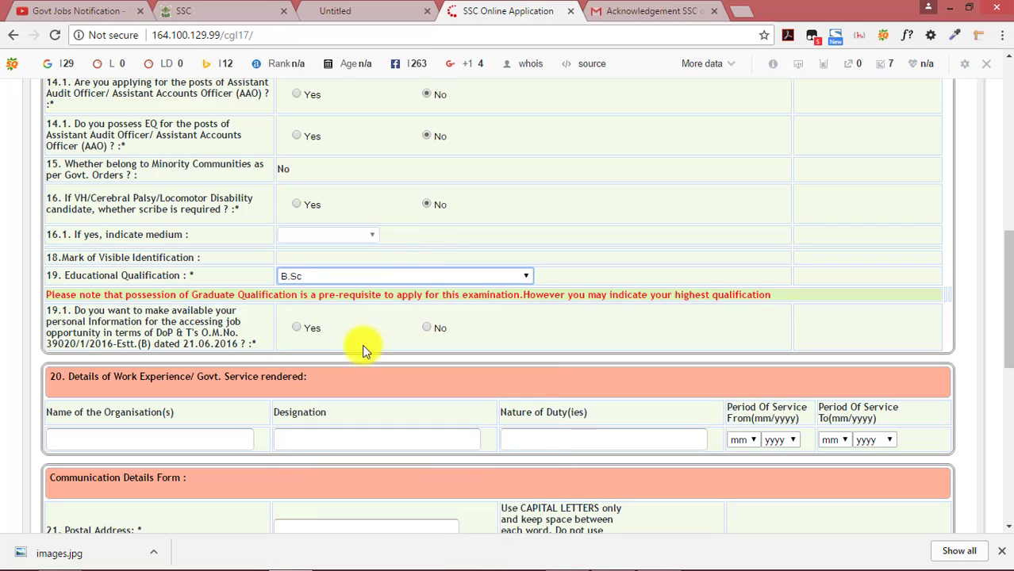
pyautogui.click(525, 282)
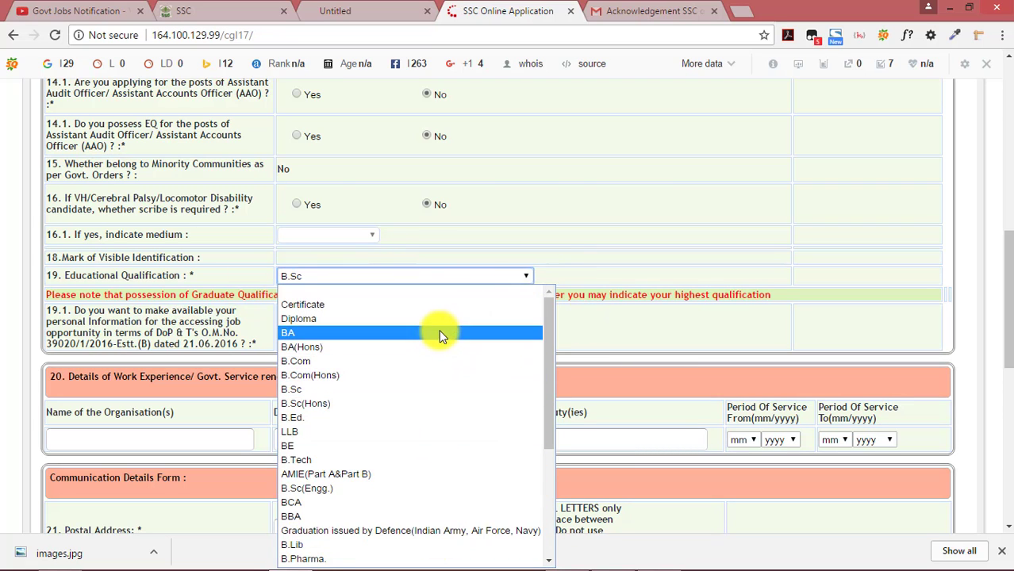
pyautogui.click(441, 389)
# Answer No for item 19.1 on sharing personal information
pyautogui.scroll(-1, 263, 280)
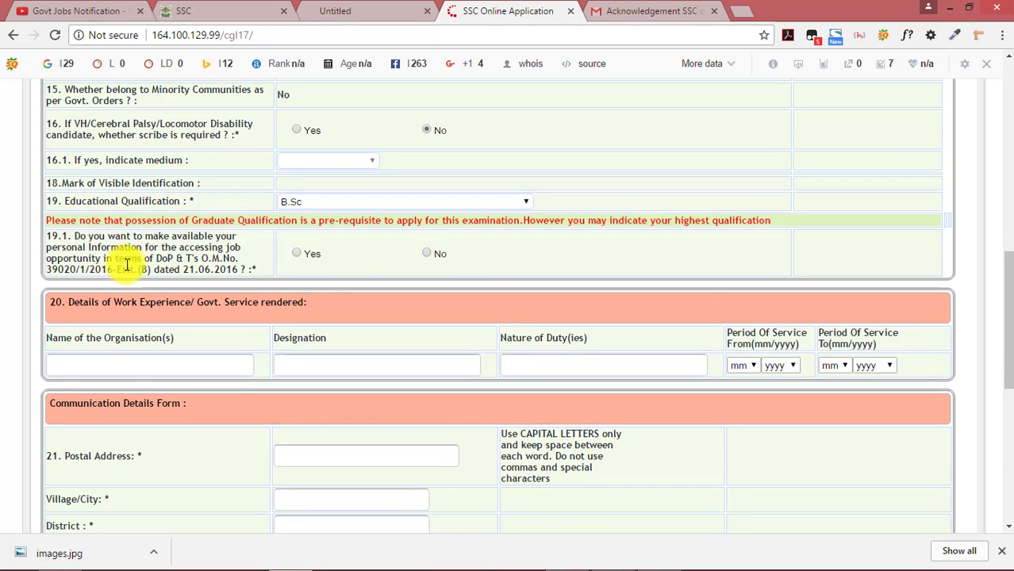
pyautogui.click(429, 252)
pyautogui.scroll(-1, 429, 251)
pyautogui.click(583, 286)
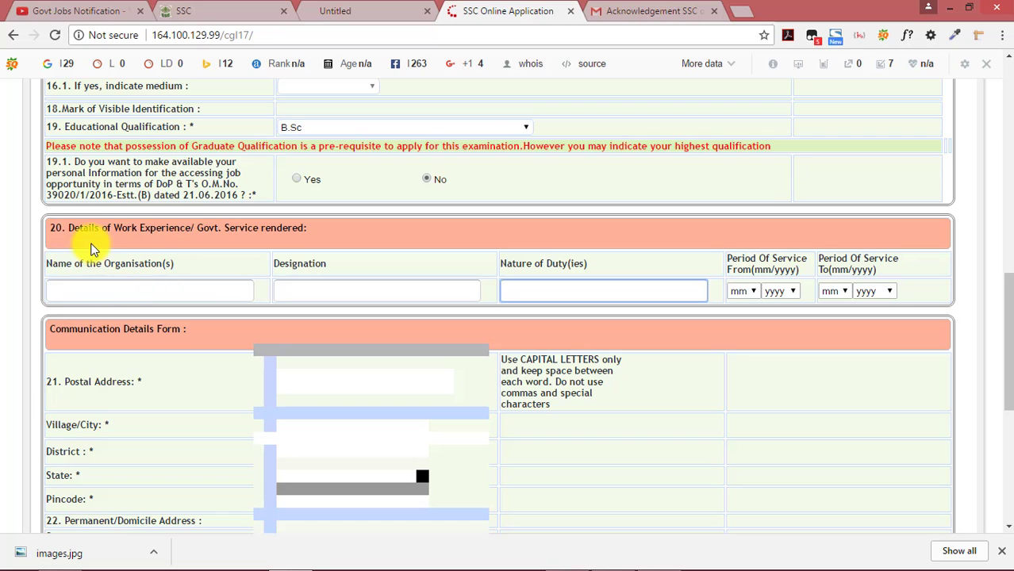
pyautogui.click(156, 289)
pyautogui.moveTo(357, 271); pyautogui.dragTo(599, 288)
pyautogui.click(778, 294)
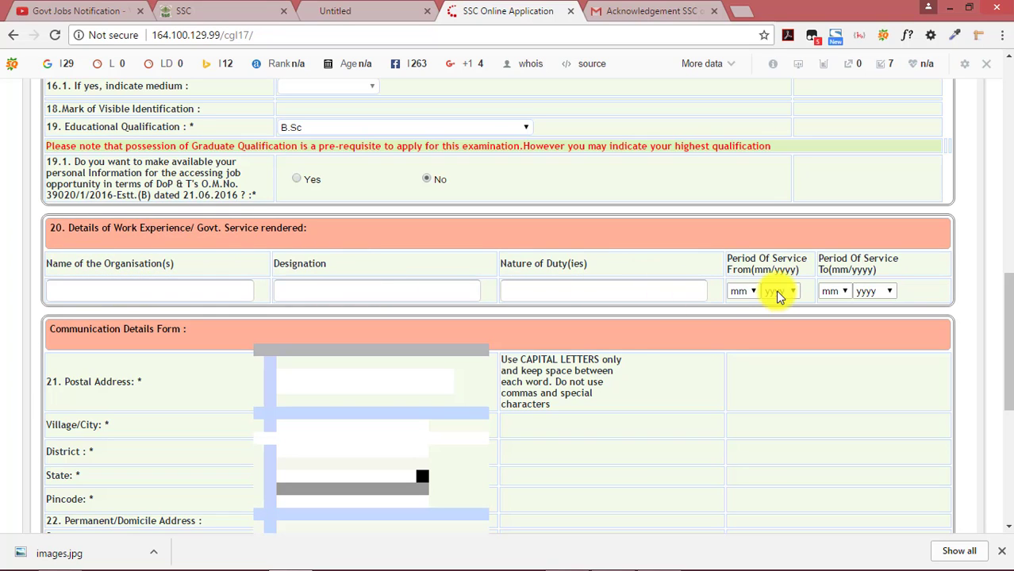
pyautogui.click(740, 292)
pyautogui.click(607, 248)
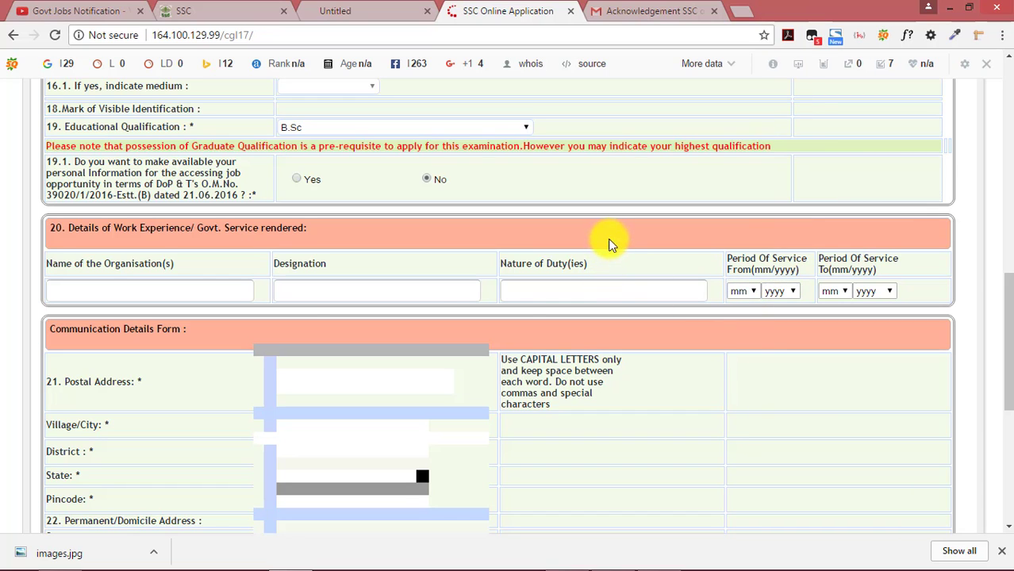
pyautogui.scroll(-2, 380, 257)
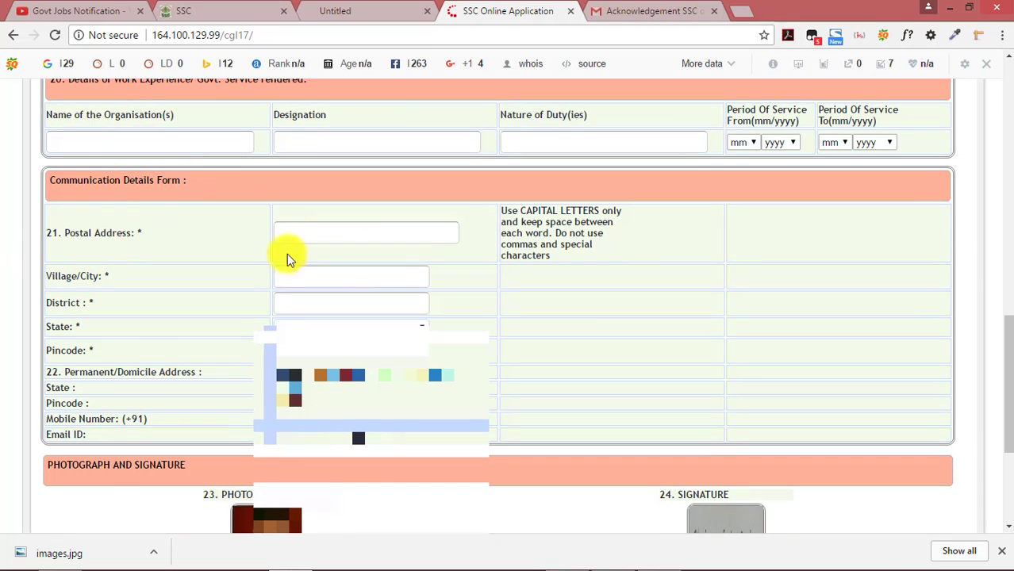
# Fill in the postal address, village/city and state
pyautogui.click(302, 232)
pyautogui.write('AT-LUNGEI')
pyautogui.click(318, 281)
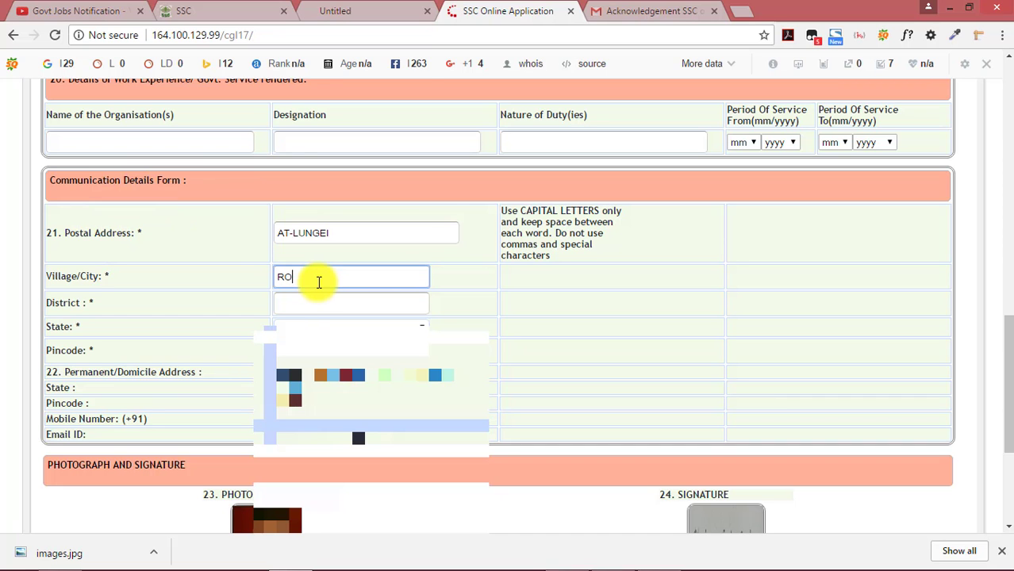
pyautogui.write('RO')
pyautogui.click(319, 329)
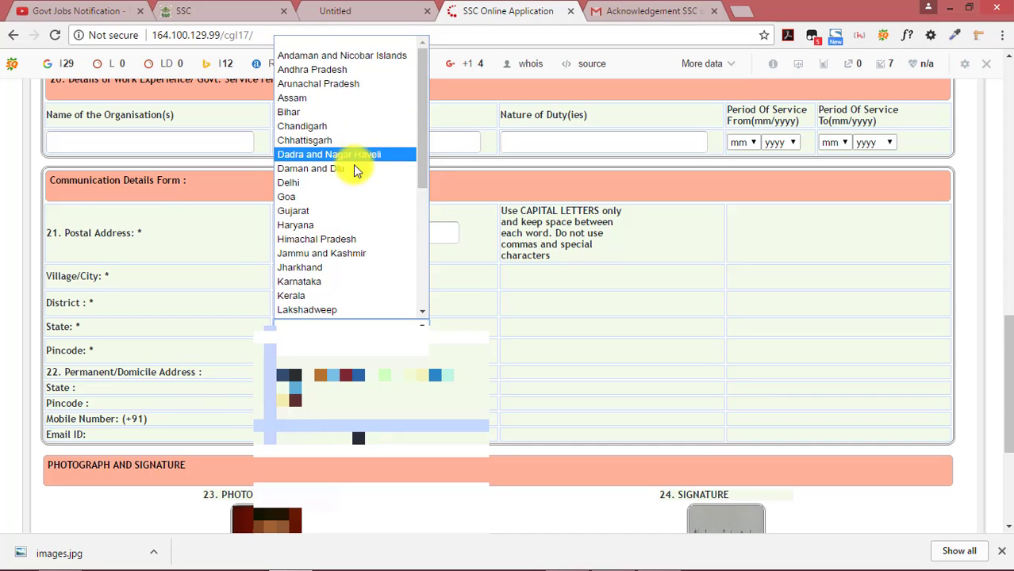
pyautogui.scroll(-3, 387, 315)
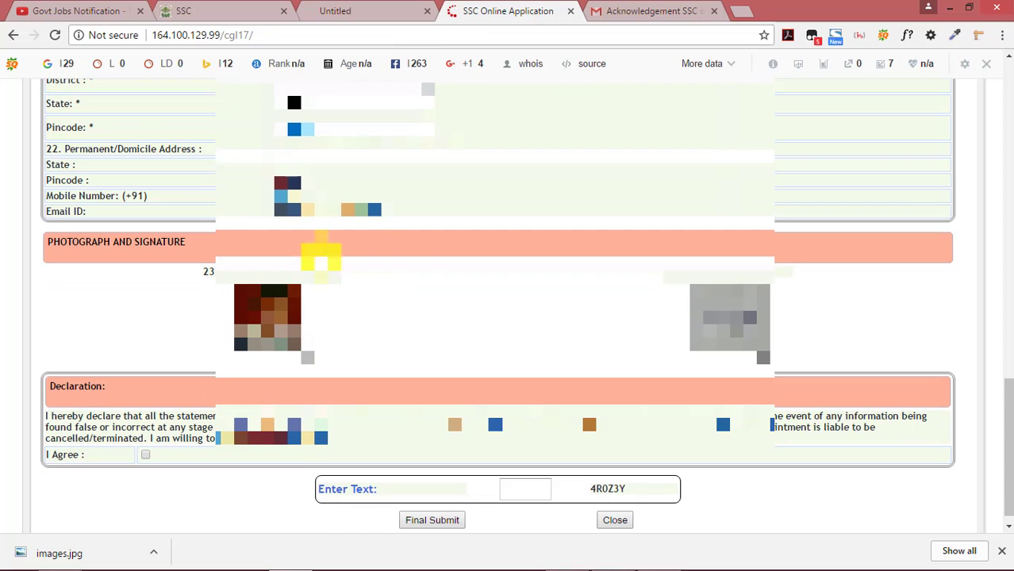
pyautogui.scroll(-1, 375, 264)
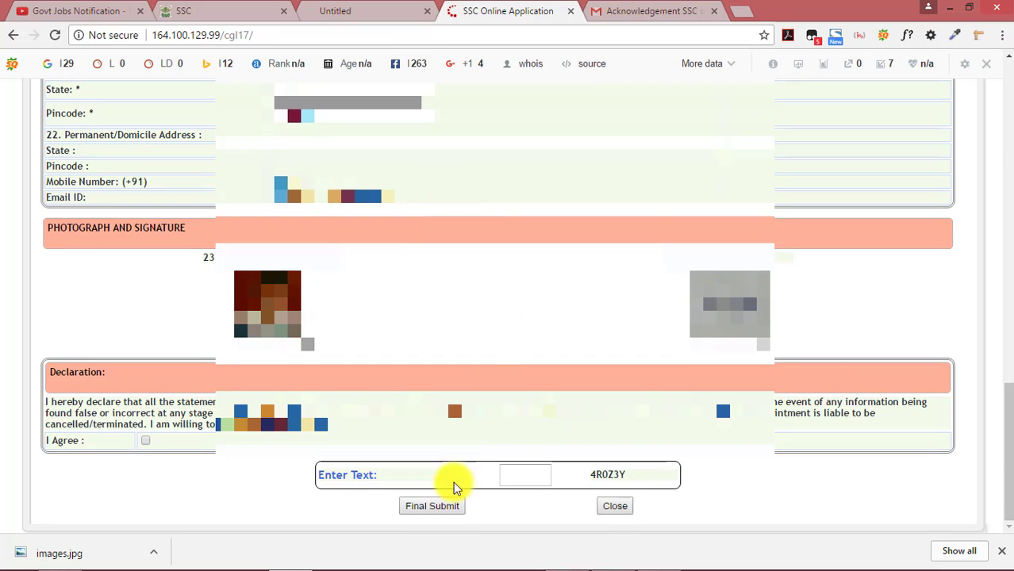
# Agree to the declaration, enter the captcha and final-submit the application
pyautogui.click(145, 441)
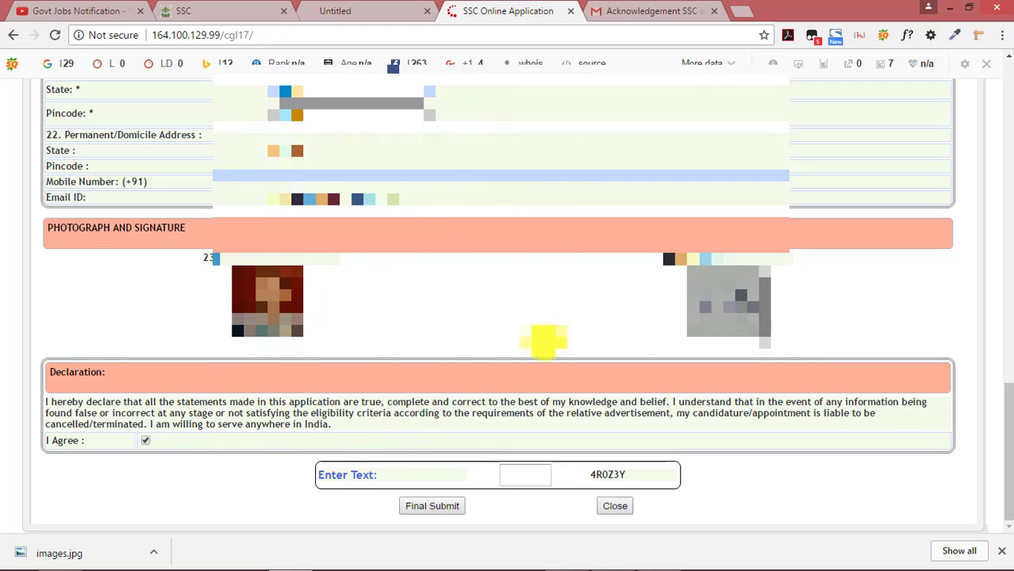
pyautogui.click(525, 474)
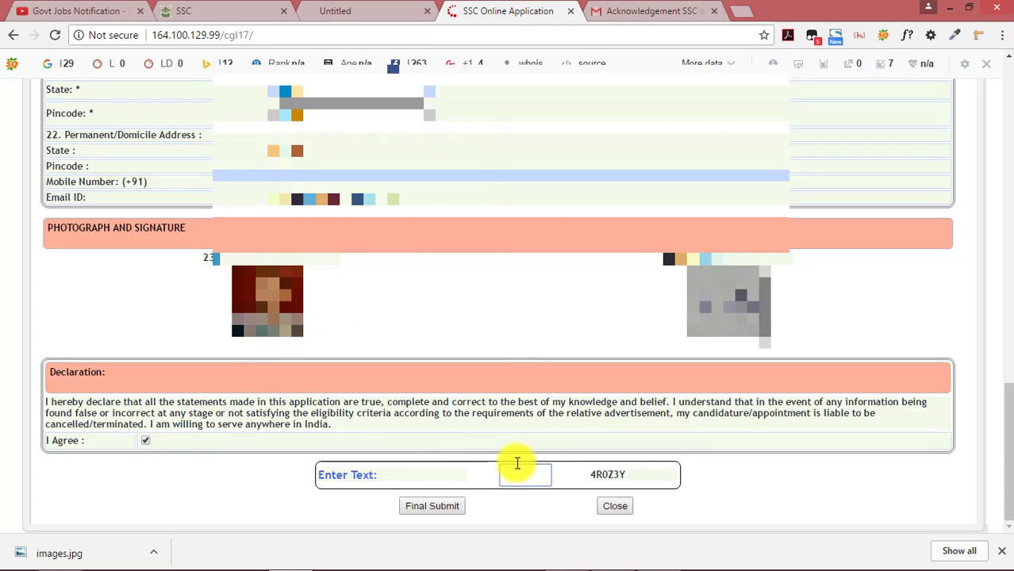
pyautogui.write('4R0Z3Y')
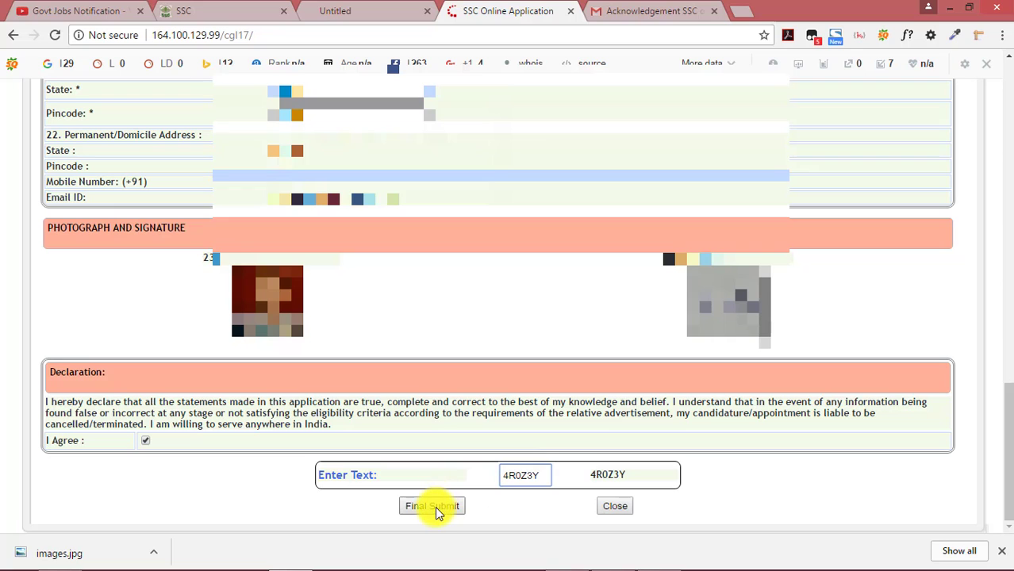
pyautogui.click(441, 507)
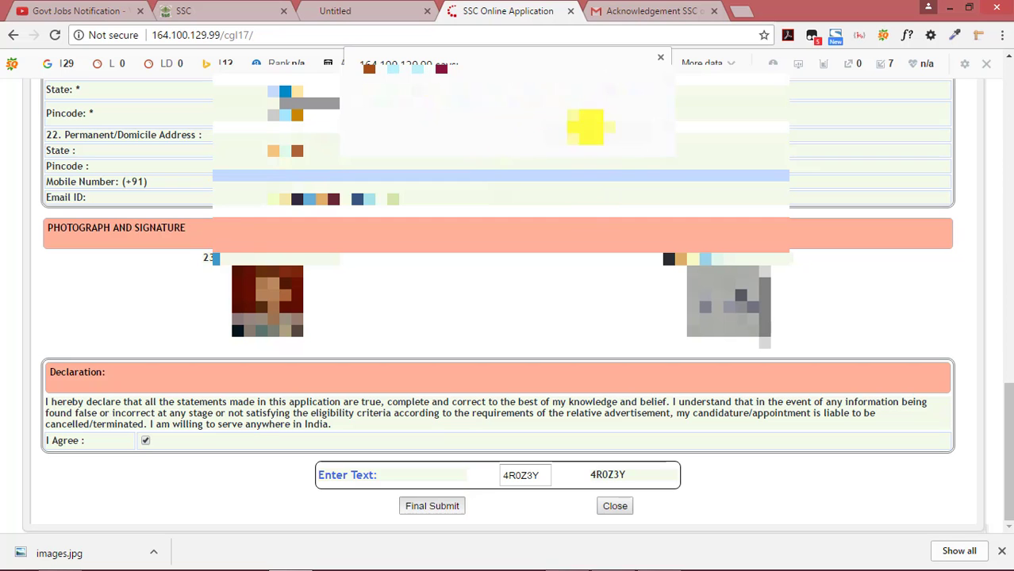
pyautogui.click(564, 125)
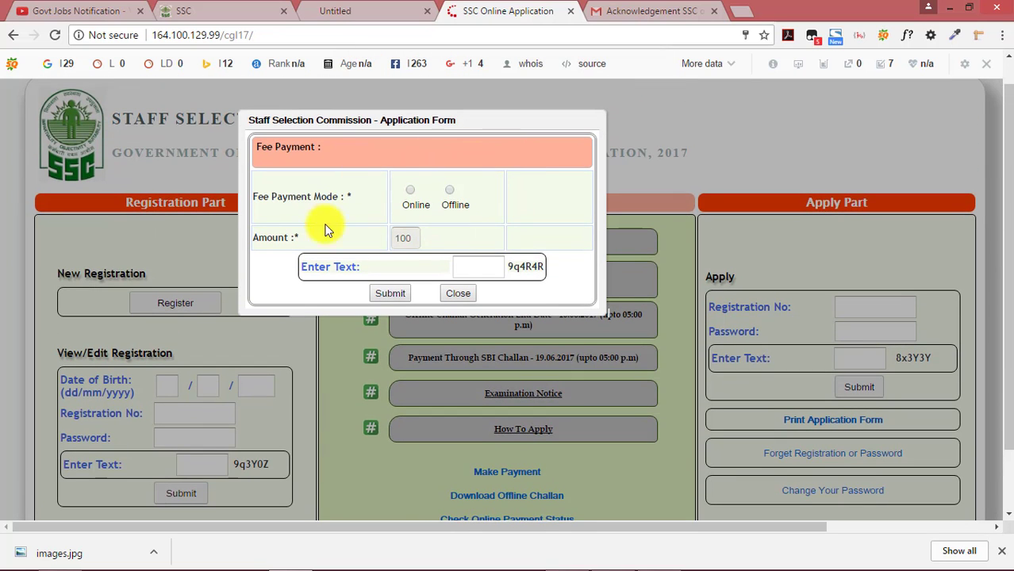
# Choose Offline fee payment, re-enter the captcha after the mismatch warning, and submit
pyautogui.click(410, 192)
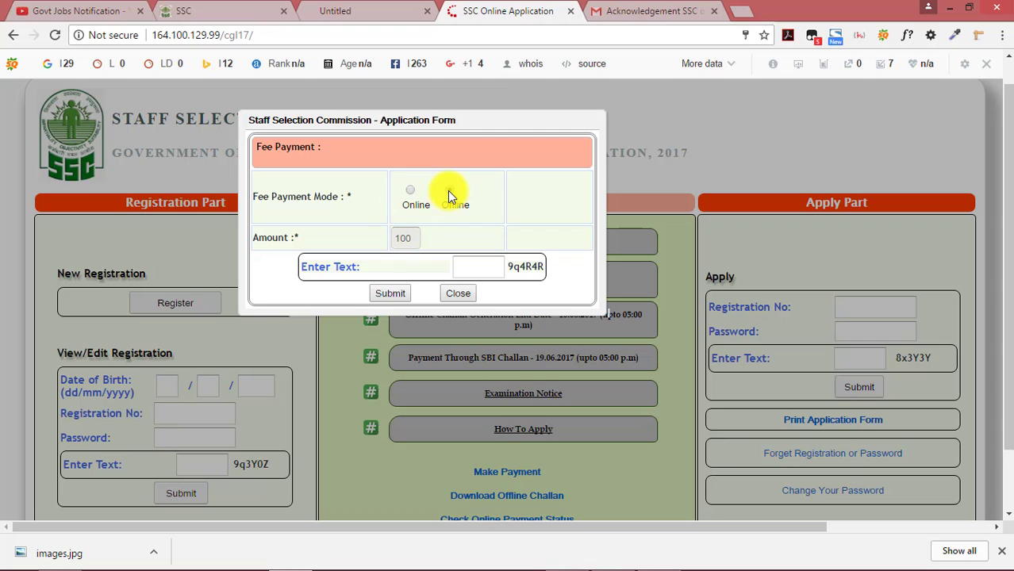
pyautogui.click(450, 192)
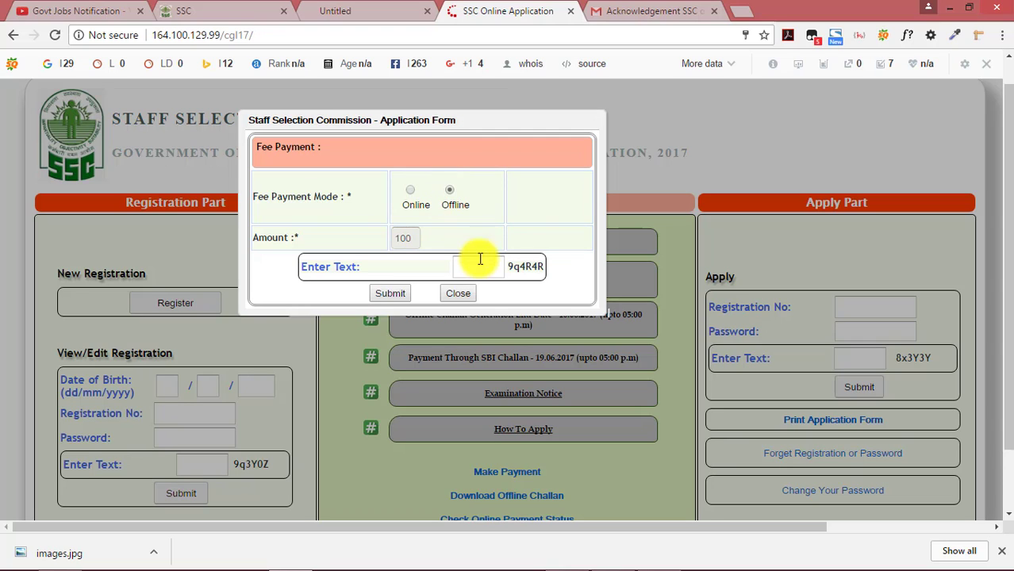
pyautogui.click(481, 268)
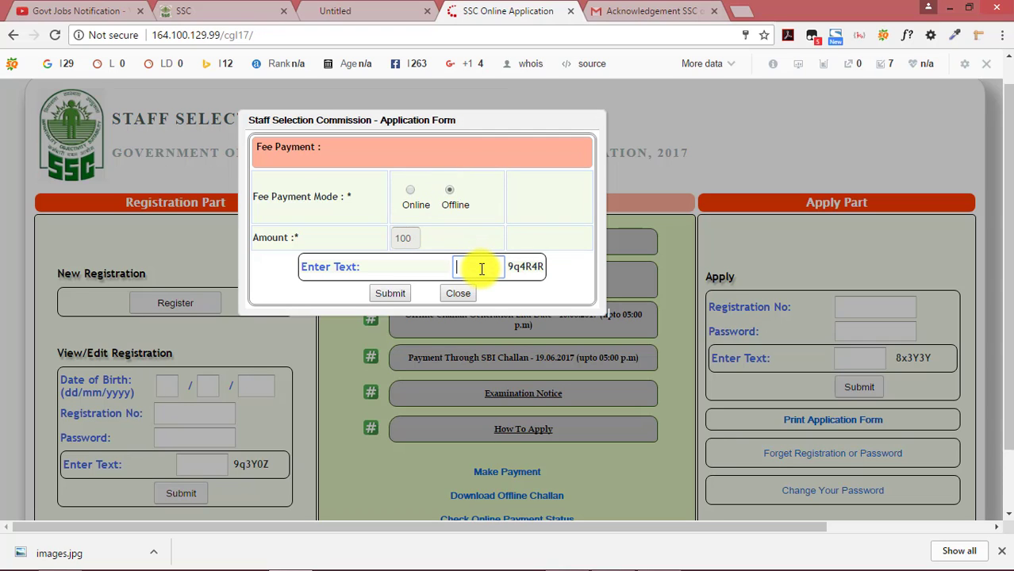
pyautogui.press('Return')
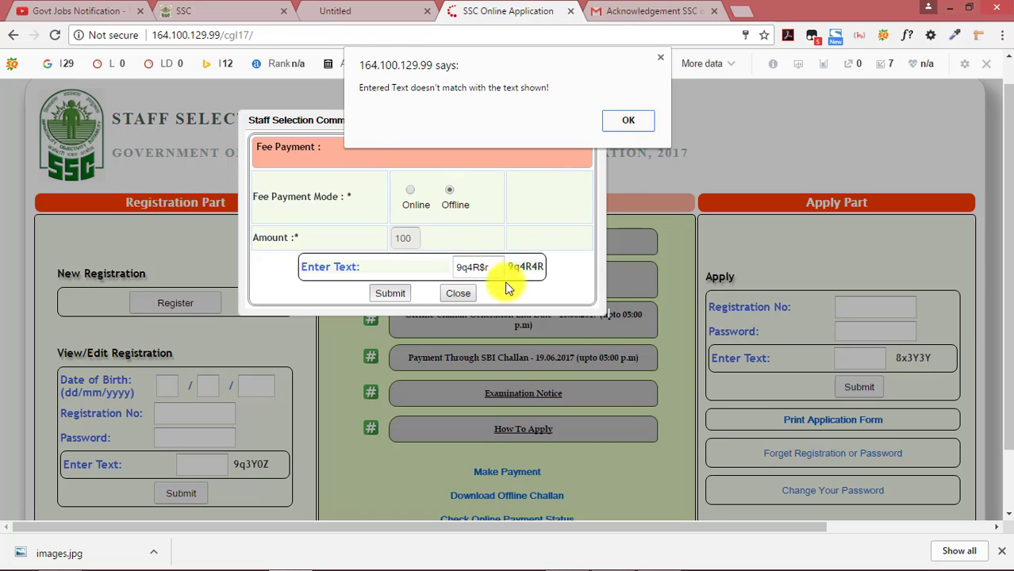
pyautogui.press('Return')
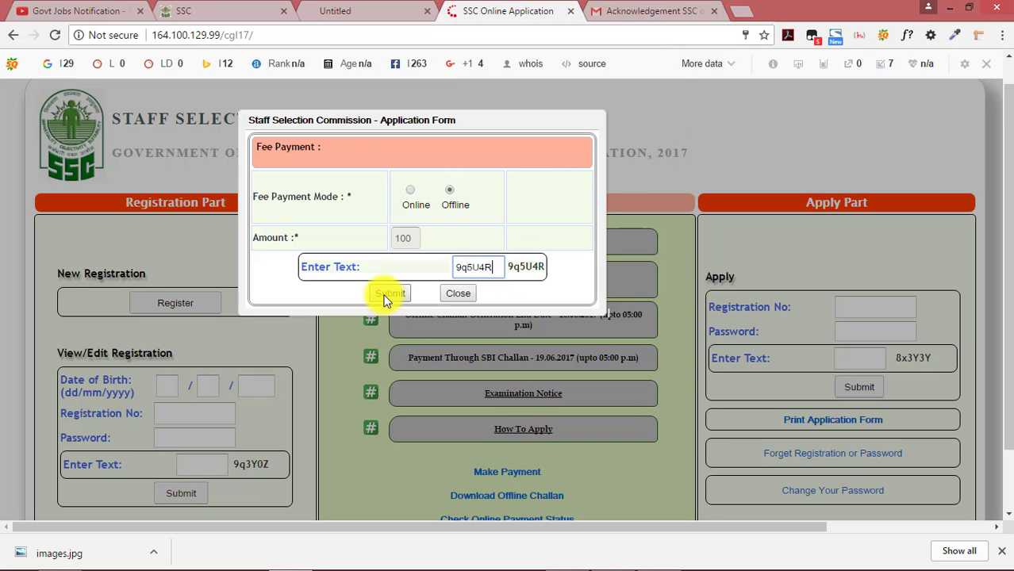
pyautogui.click(387, 293)
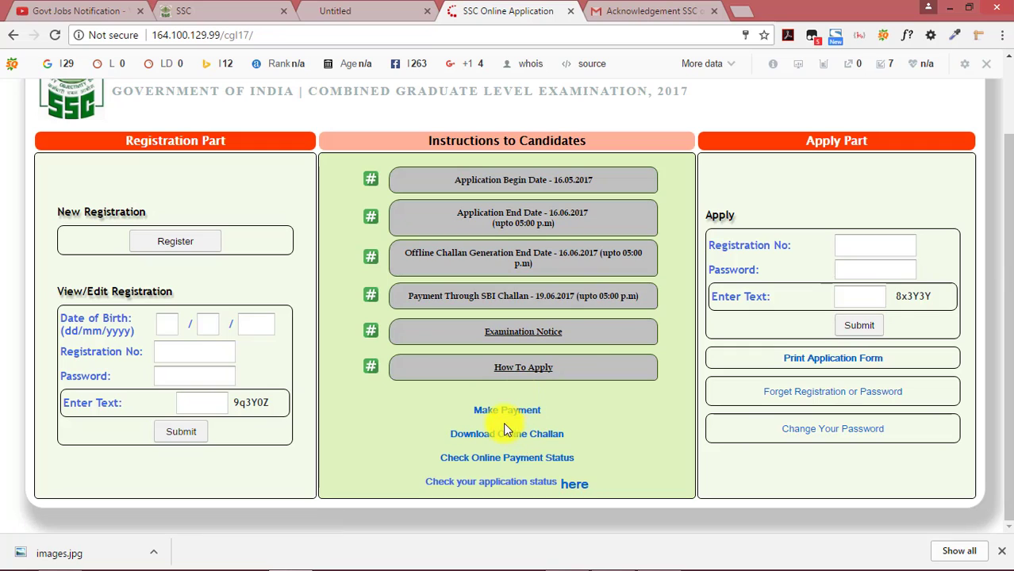
# Log in to the status check page with the registration number, saved password and captcha
pyautogui.click(575, 485)
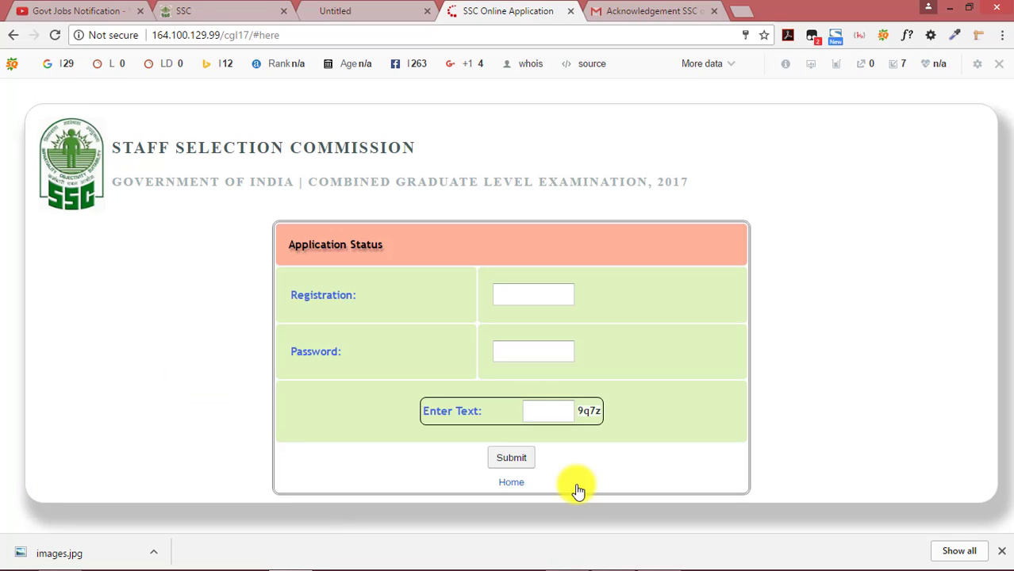
pyautogui.click(512, 293)
pyautogui.rightClick(513, 293)
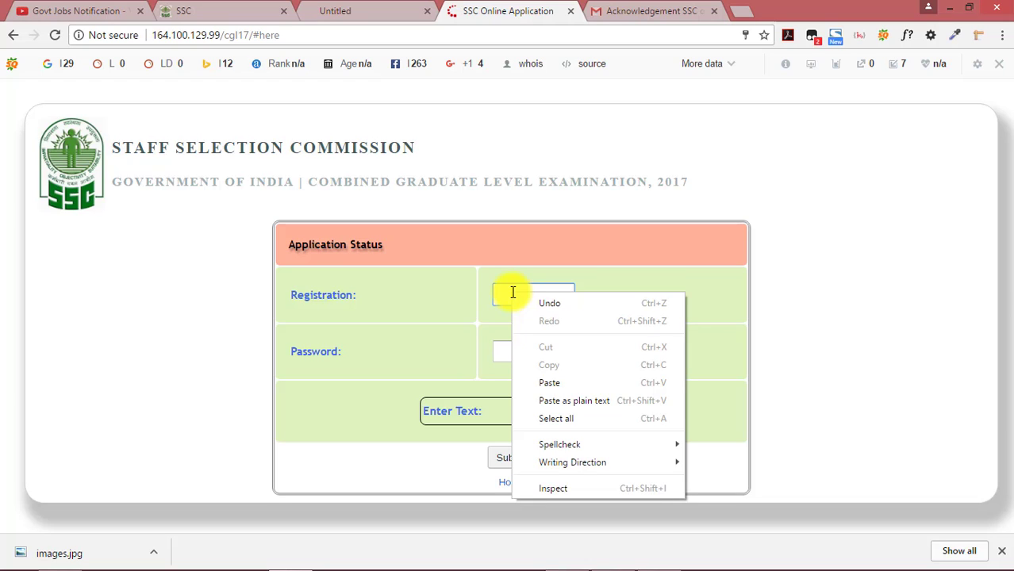
pyautogui.click(554, 380)
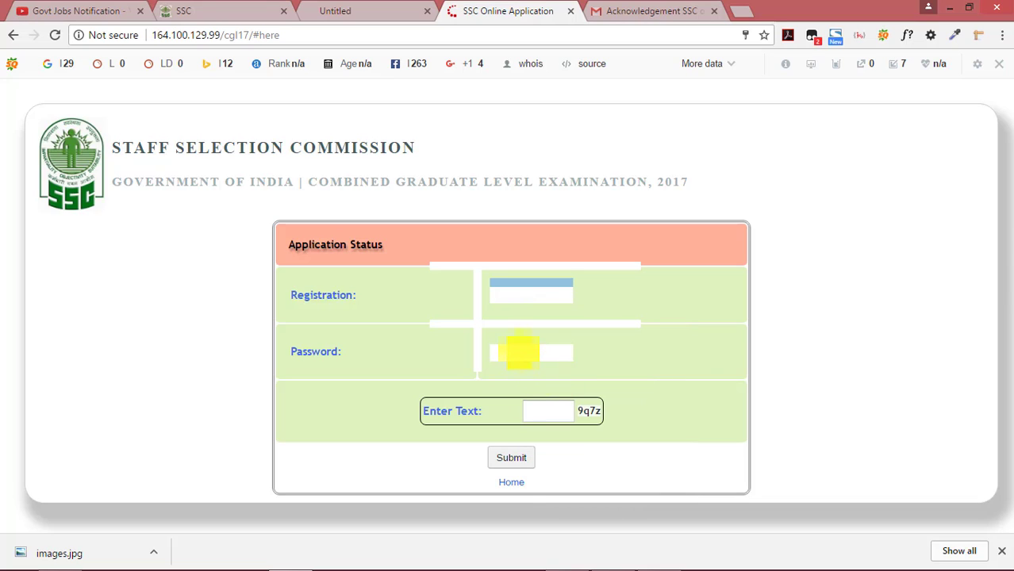
pyautogui.click(517, 350)
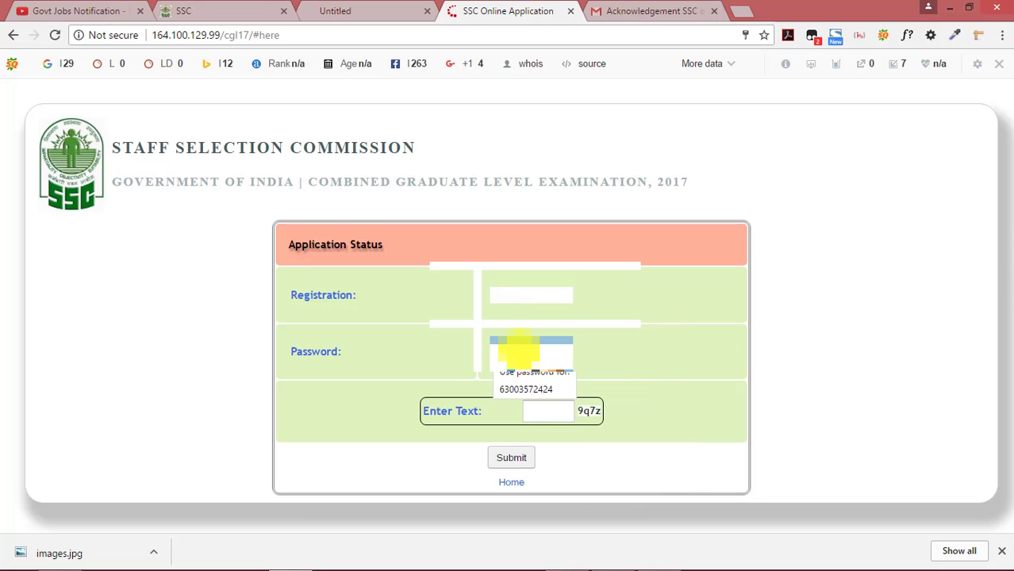
pyautogui.write('•')
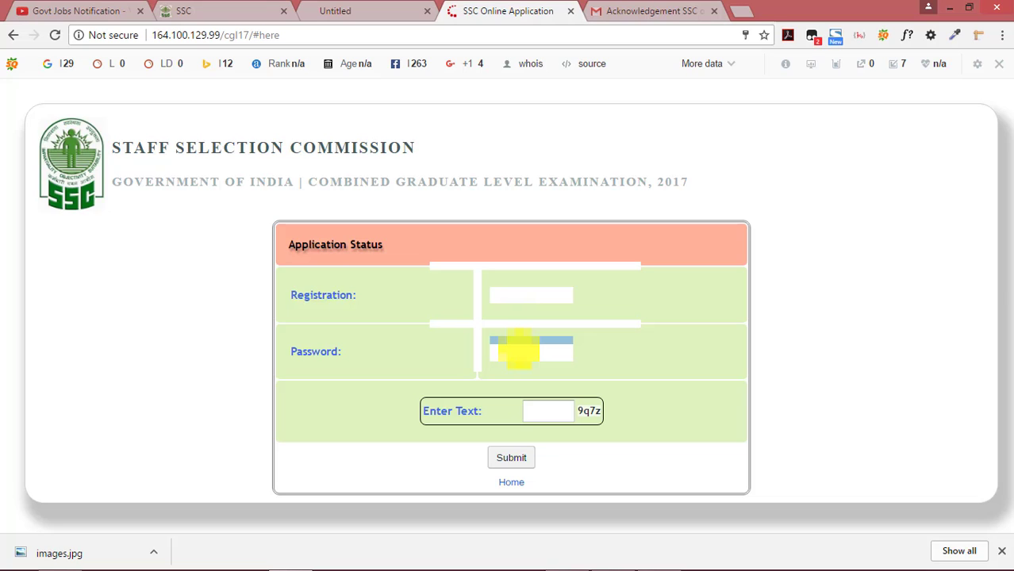
pyautogui.click(549, 413)
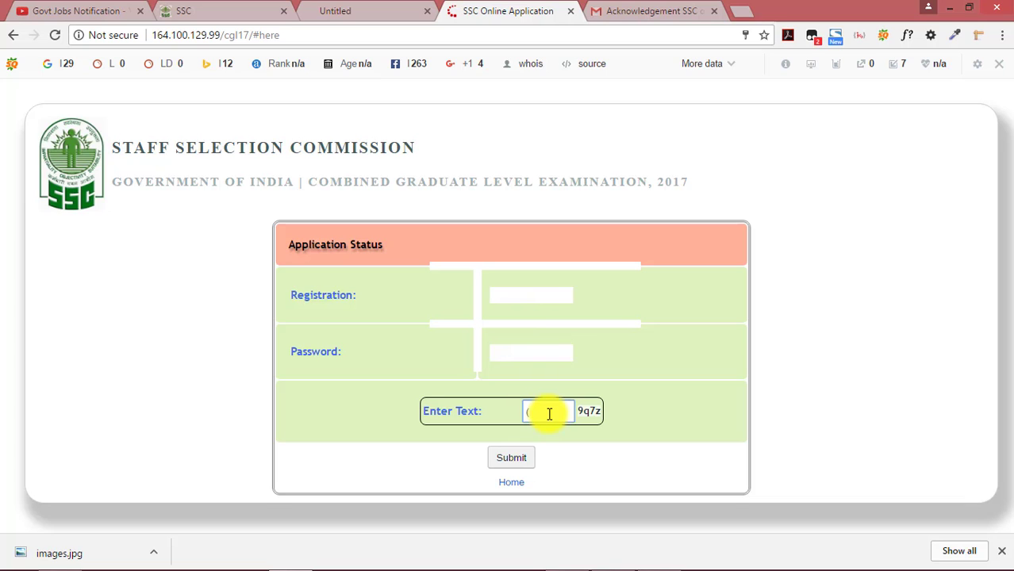
pyautogui.write('9q7z')
pyautogui.click(513, 459)
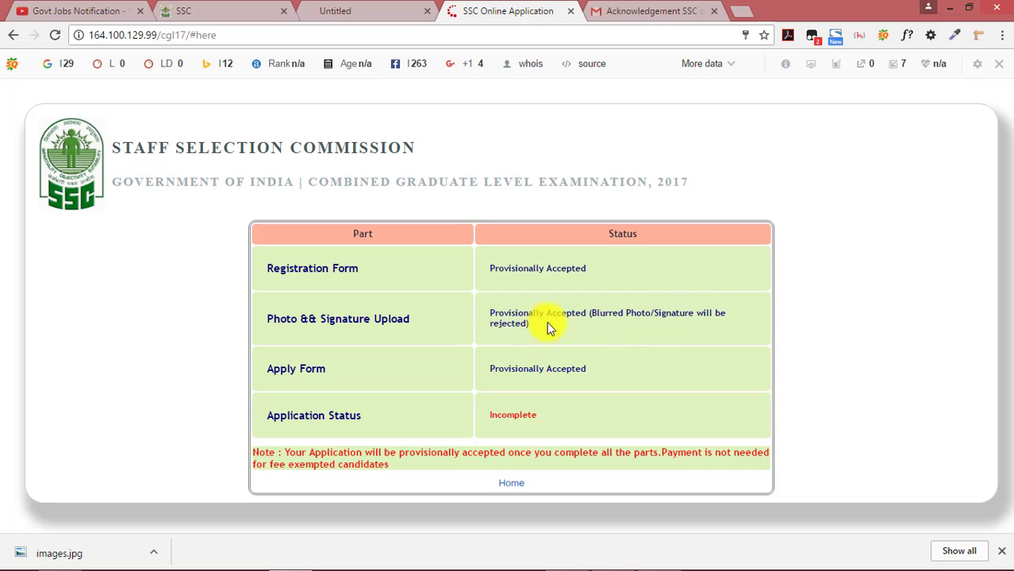
# Review the status table showing all parts provisionally accepted but application Incomplete, then return home
pyautogui.moveTo(660, 309); pyautogui.dragTo(725, 313)
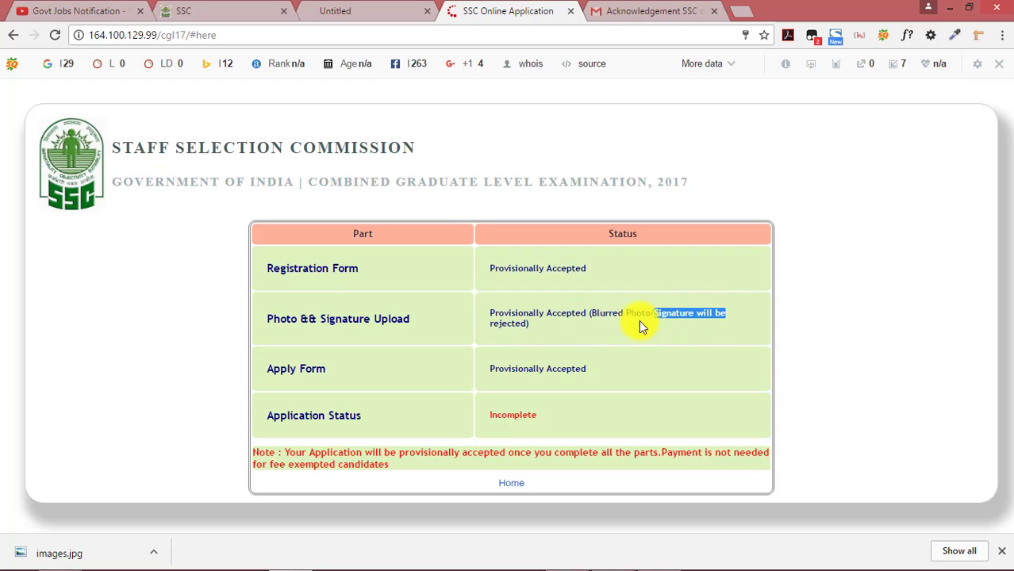
pyautogui.click(502, 324)
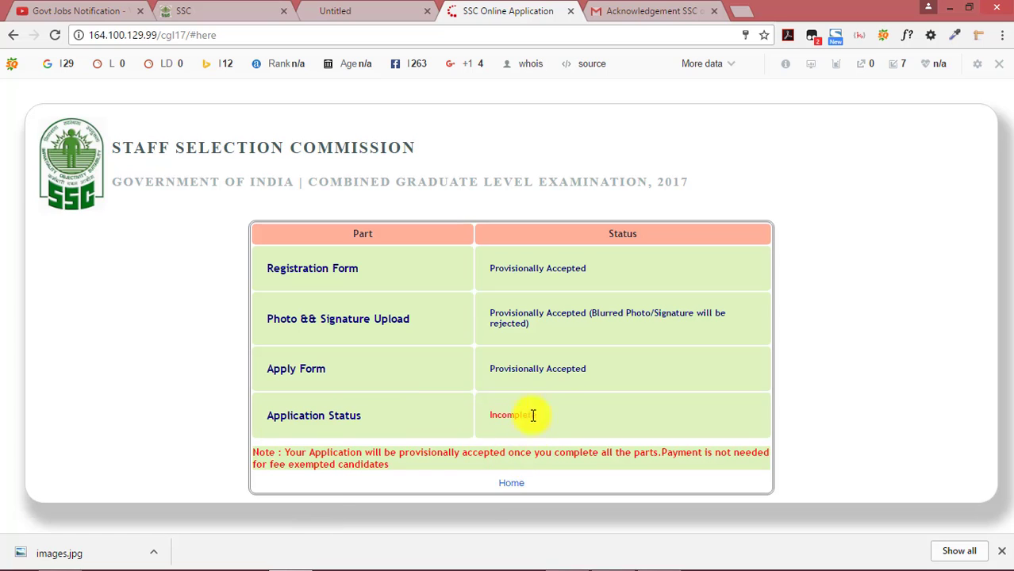
pyautogui.click(510, 486)
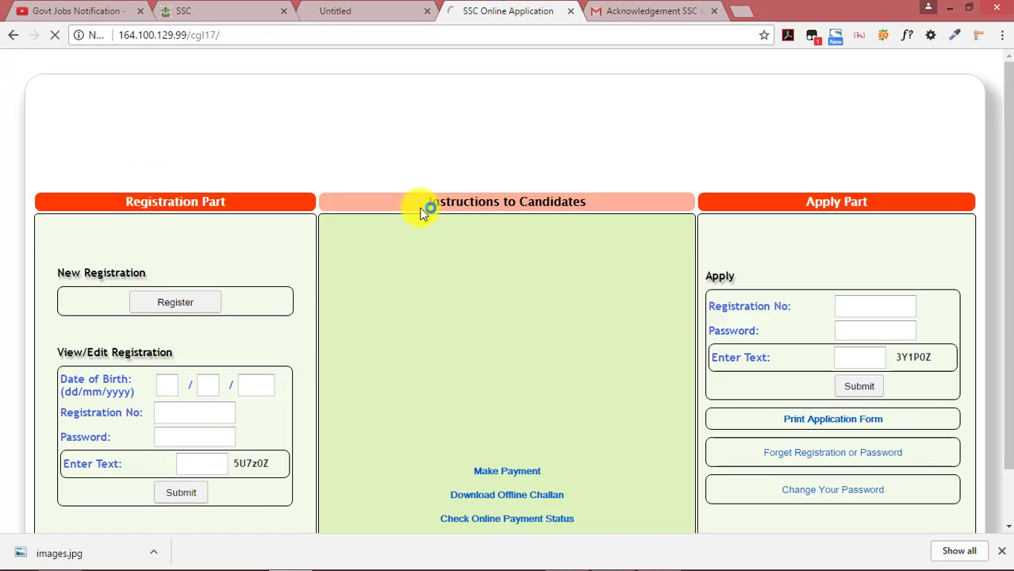
# Submit the fee payment login with its captcha to reach SBI MOPS, then go back twice to the CGL 2017 home page
pyautogui.scroll(-1, 516, 355)
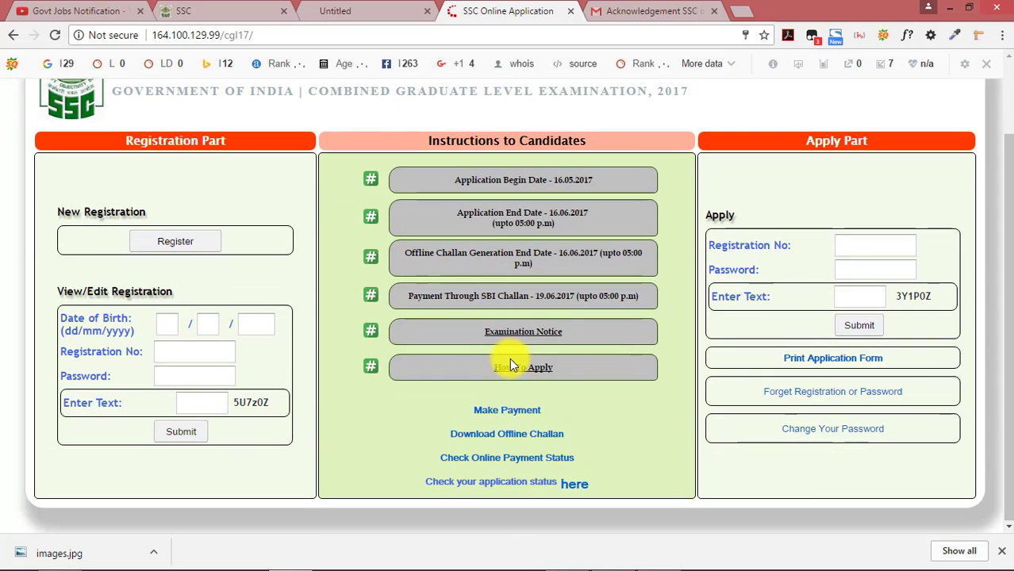
pyautogui.click(508, 418)
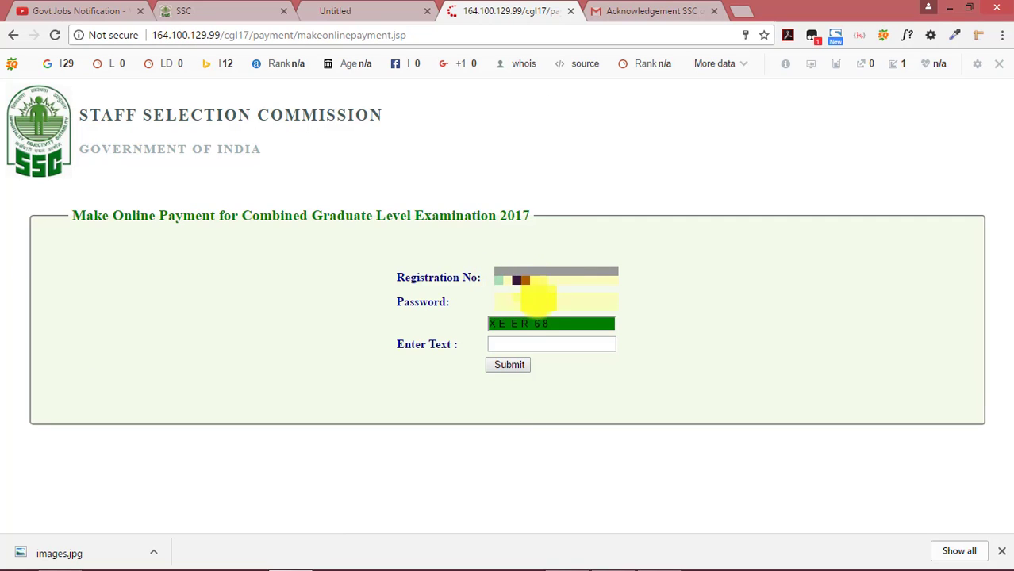
pyautogui.click(525, 341)
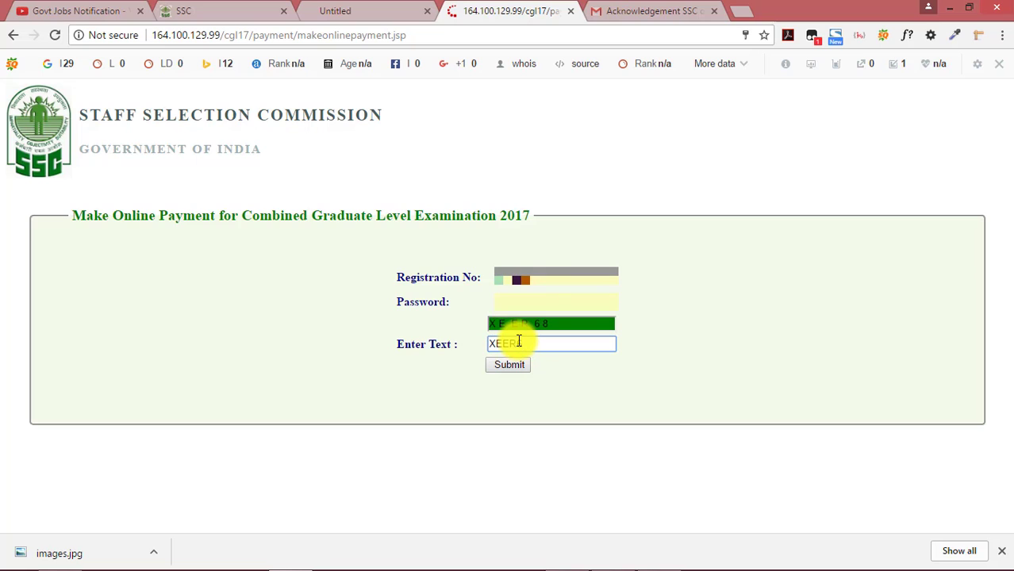
pyautogui.click(498, 365)
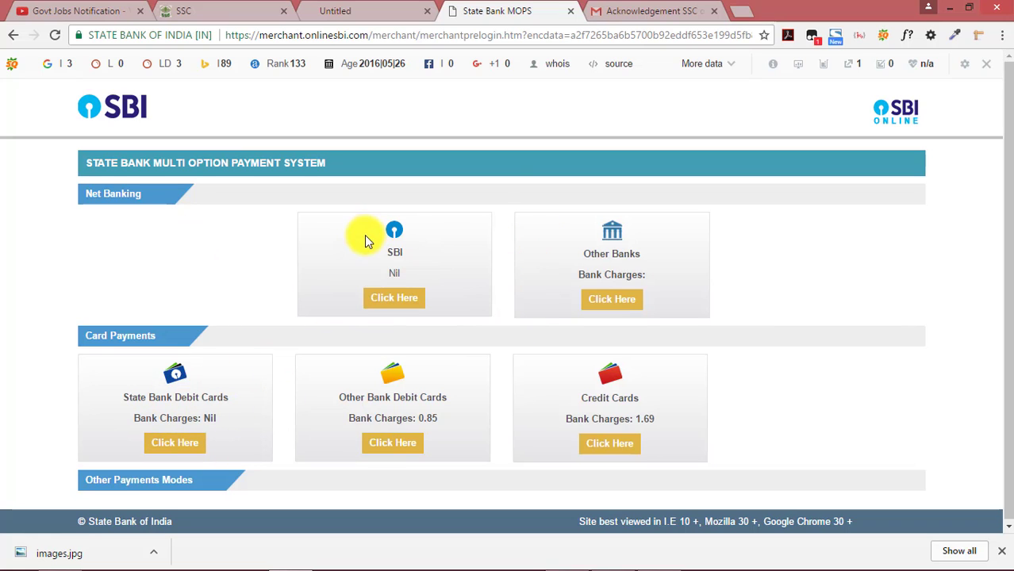
pyautogui.click(5, 35)
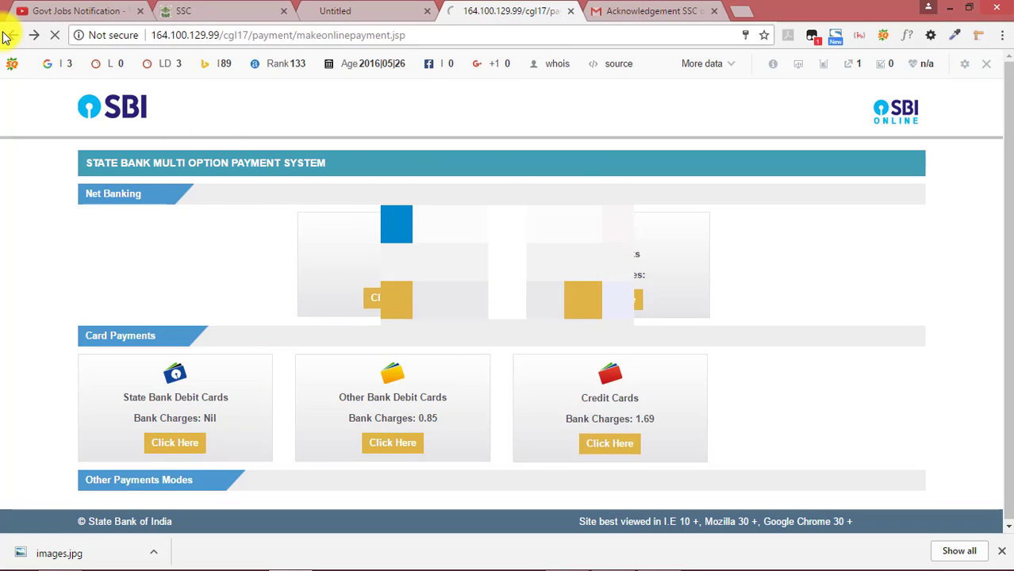
pyautogui.click(9, 35)
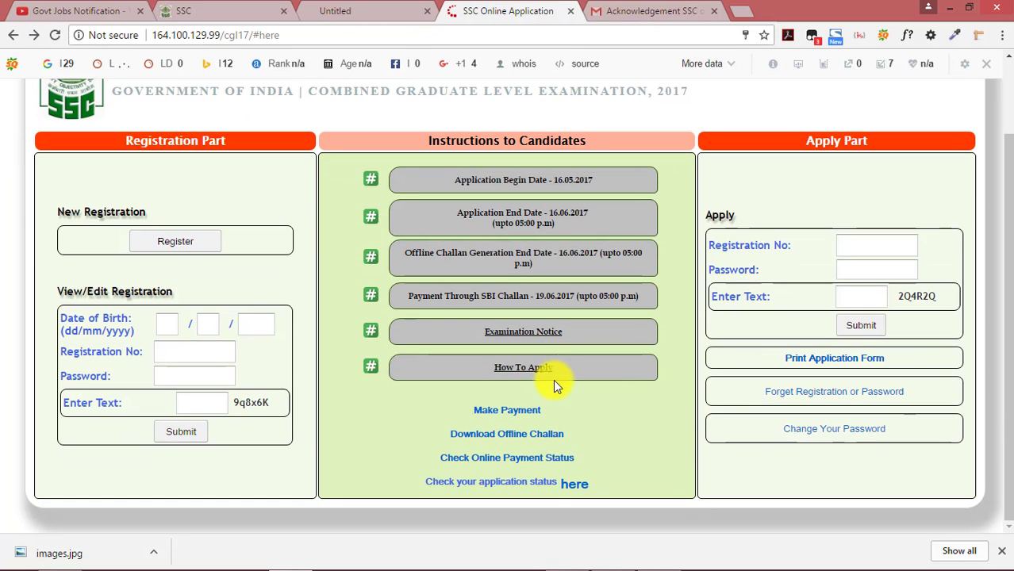
# Generate the offline challan with the pasted registration number, then download and open the 289.24 KB PDF
pyautogui.click(512, 436)
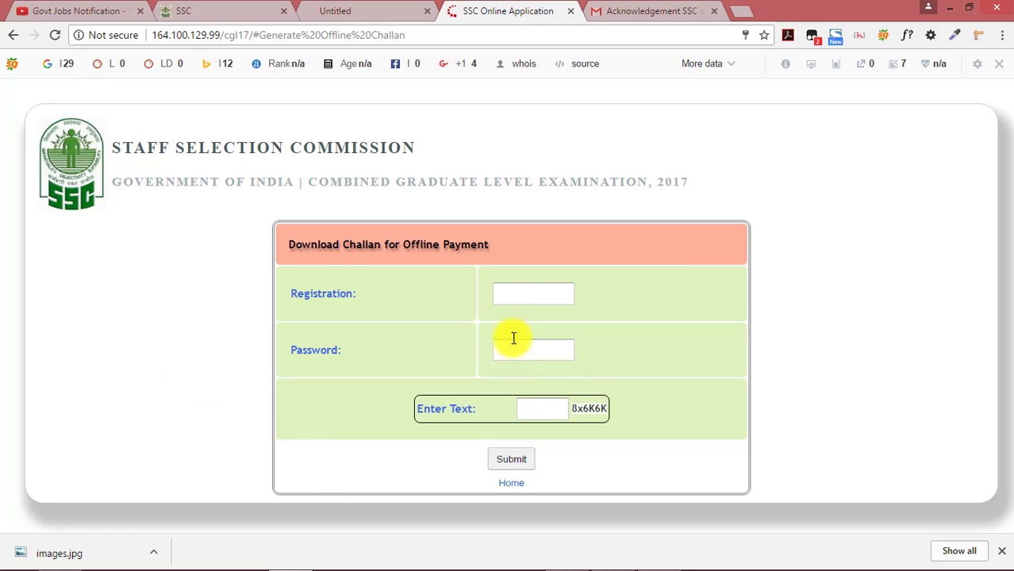
pyautogui.rightClick(521, 296)
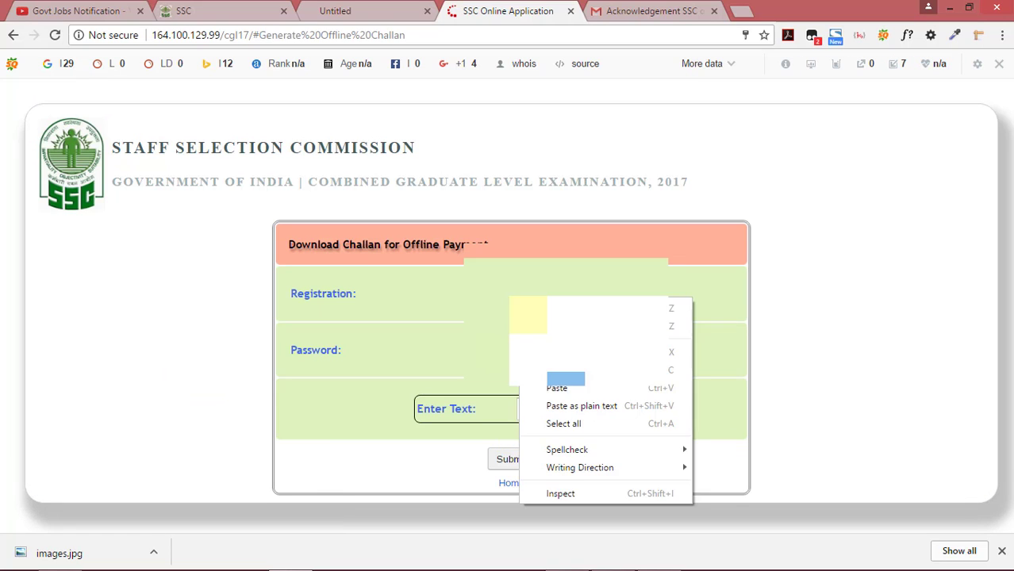
pyautogui.click(569, 388)
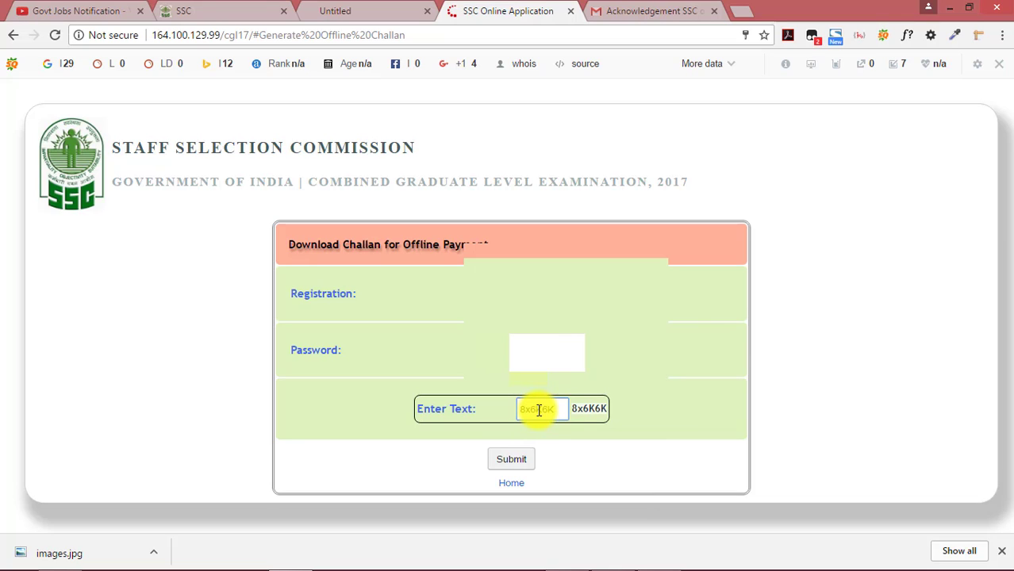
pyautogui.click(521, 460)
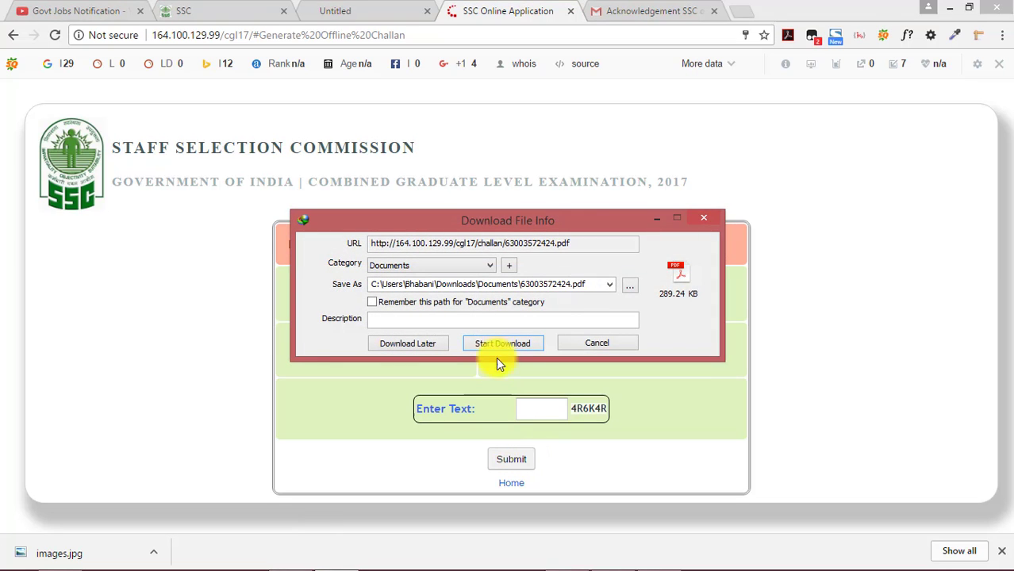
pyautogui.click(516, 346)
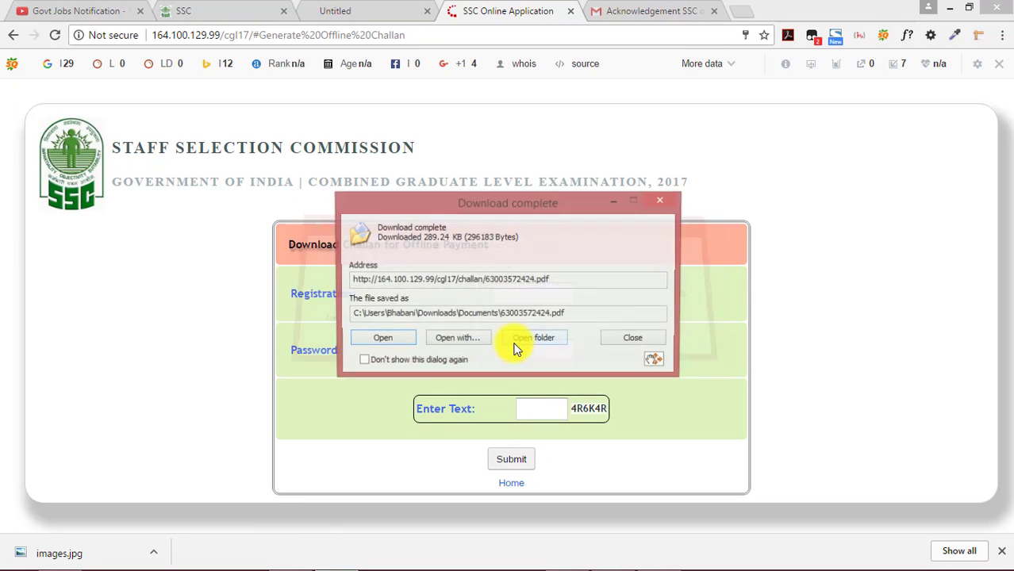
pyautogui.click(383, 346)
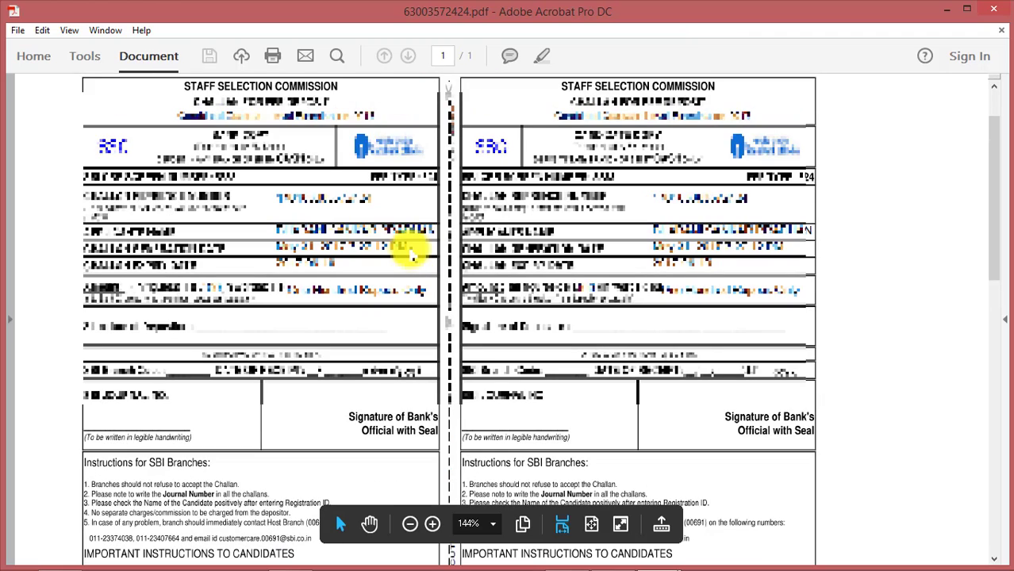
# Review the One Hundred Rupees SBI challan (expiry 2017-06-19), then minimise Acrobat to reach the thank-you slide
pyautogui.scroll(-10, 411, 254)
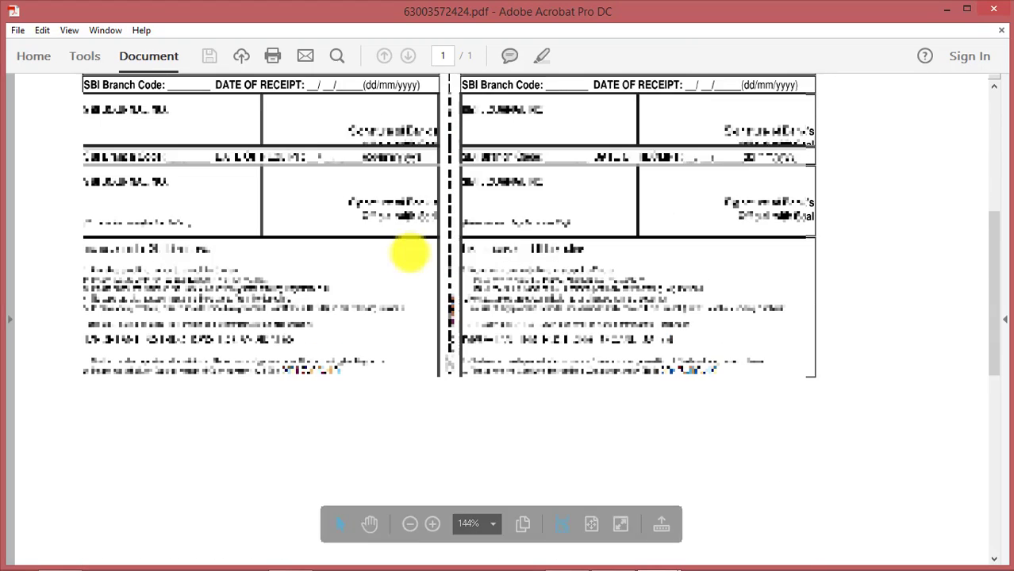
pyautogui.scroll(2, 409, 253)
pyautogui.scroll(1, 536, 243)
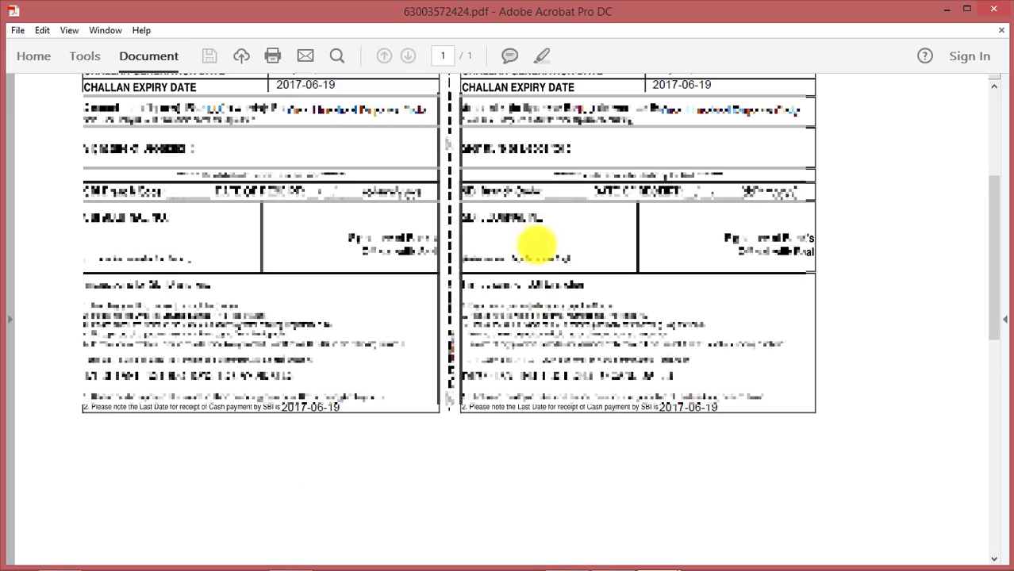
pyautogui.scroll(1, 550, 220)
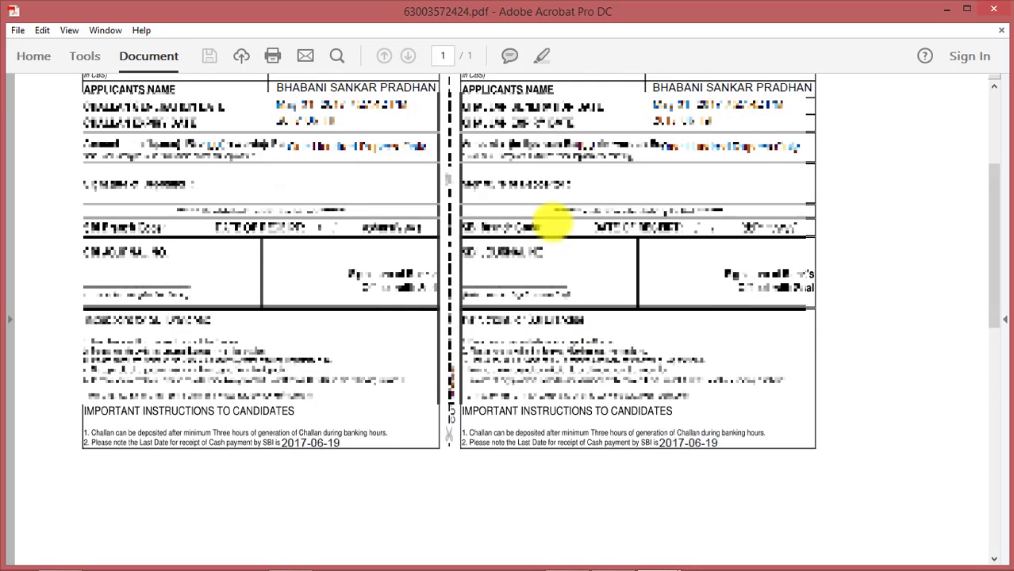
pyautogui.scroll(2, 552, 224)
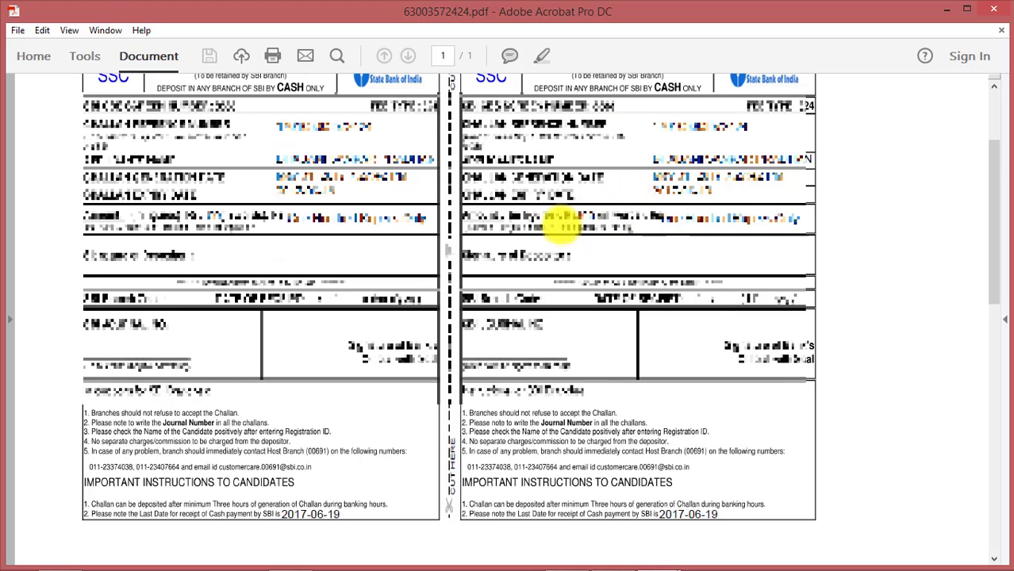
pyautogui.scroll(-2, 560, 226)
pyautogui.scroll(-2, 558, 220)
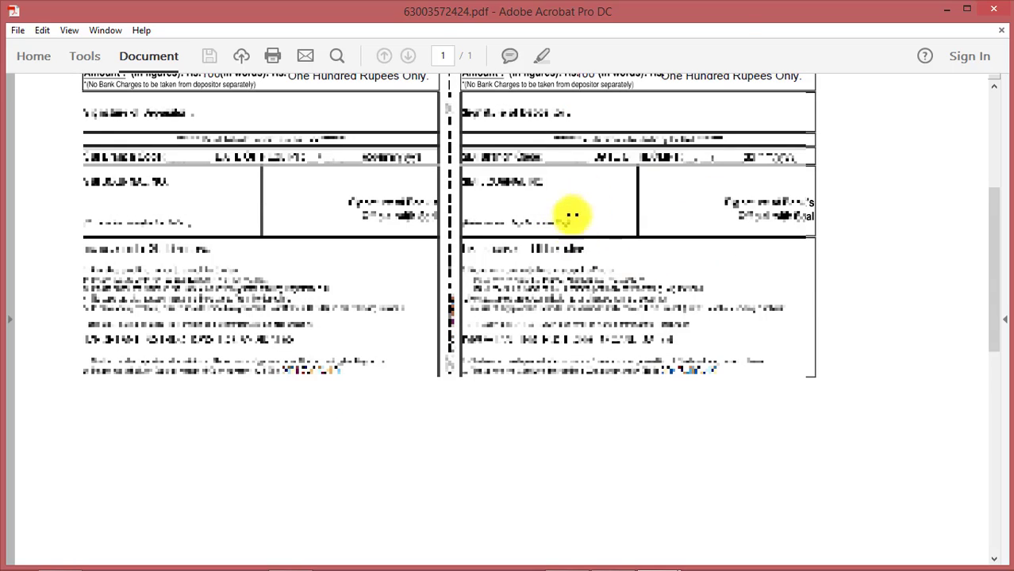
pyautogui.click(946, 10)
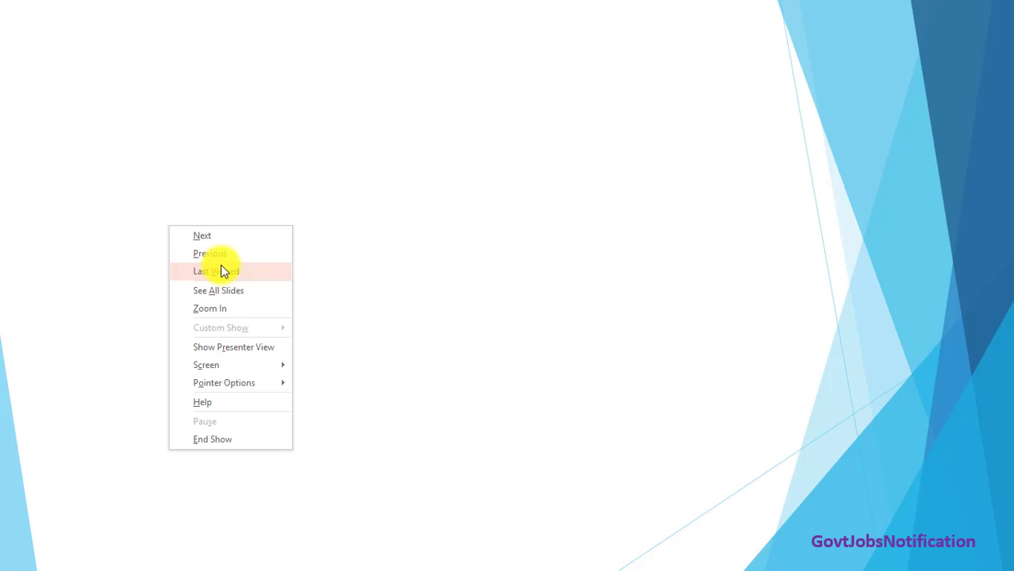
pyautogui.click(220, 255)
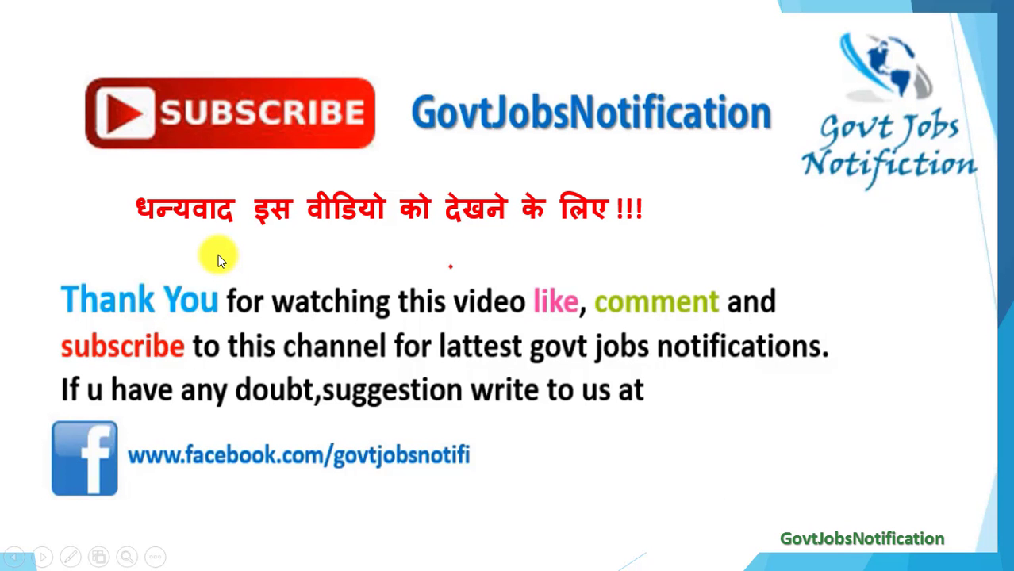